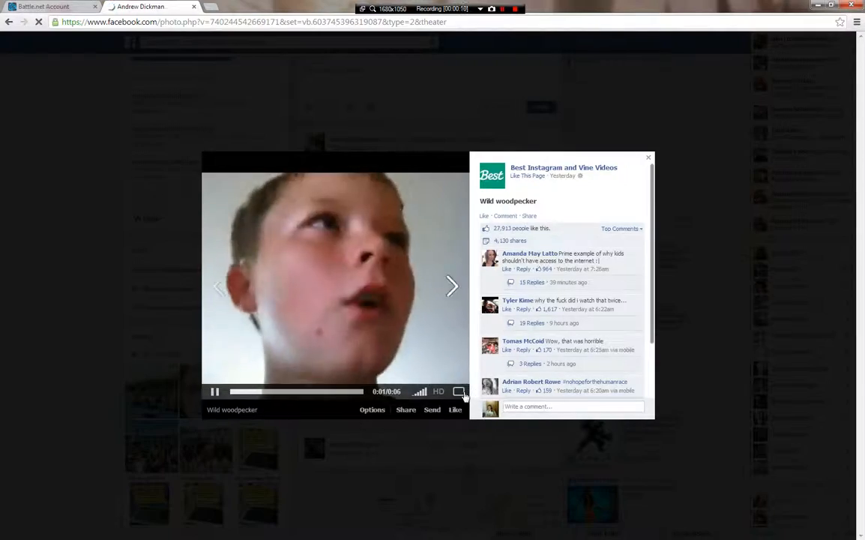
- Watch the 'Wild woodpecker' video full screen, exit, and close the Facebook tab
left_click(461, 390)
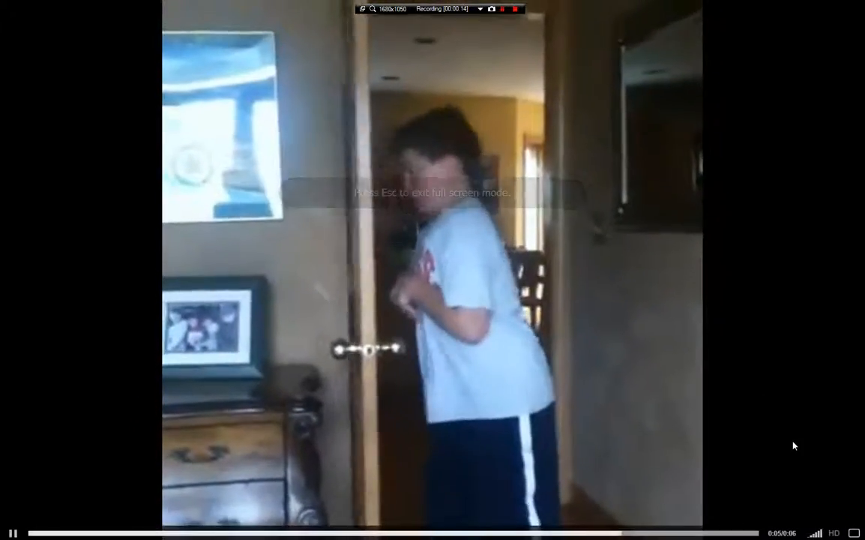
key("Escape")
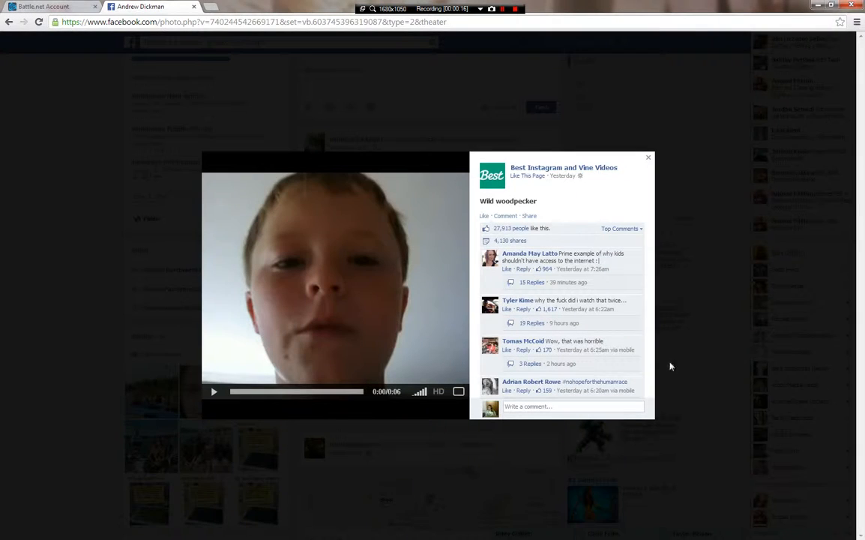
left_click(192, 7)
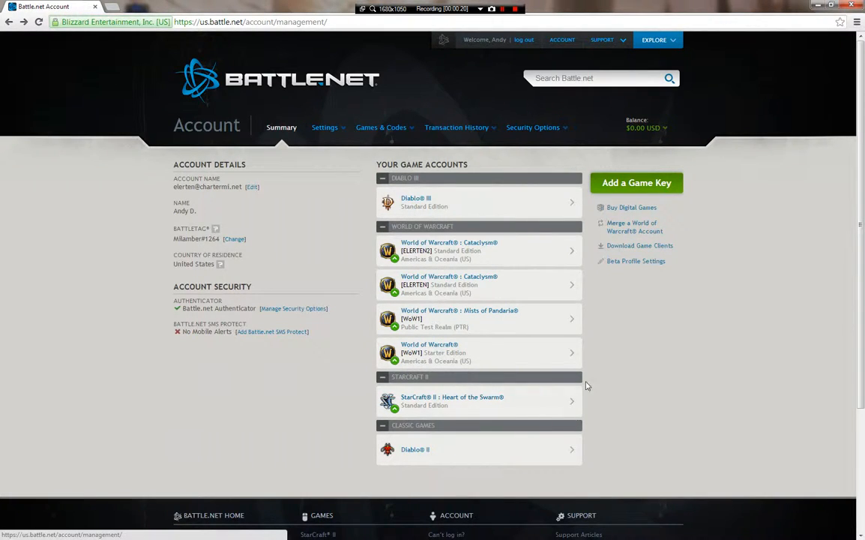
- Visit the StarCraft II: Heart of the Swarm game page, then close the browser
left_click(536, 402)
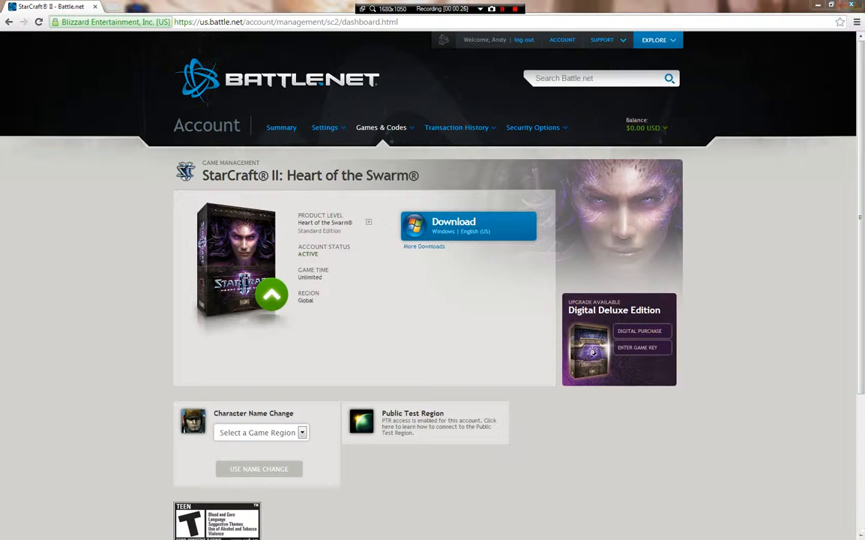
left_click(850, 7)
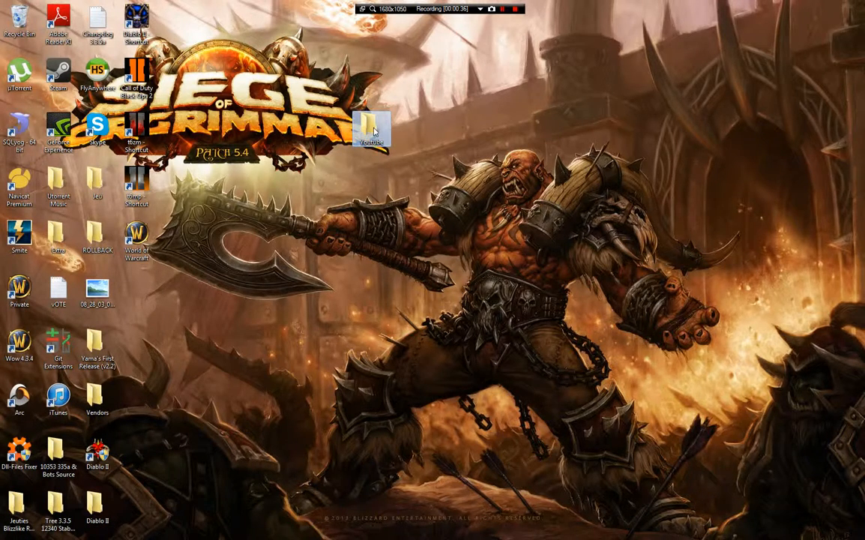
- Create a shortcut to the Youtube folder, then delete the folder to the Recycle Bin
right_click(368, 112)
left_click(432, 323)
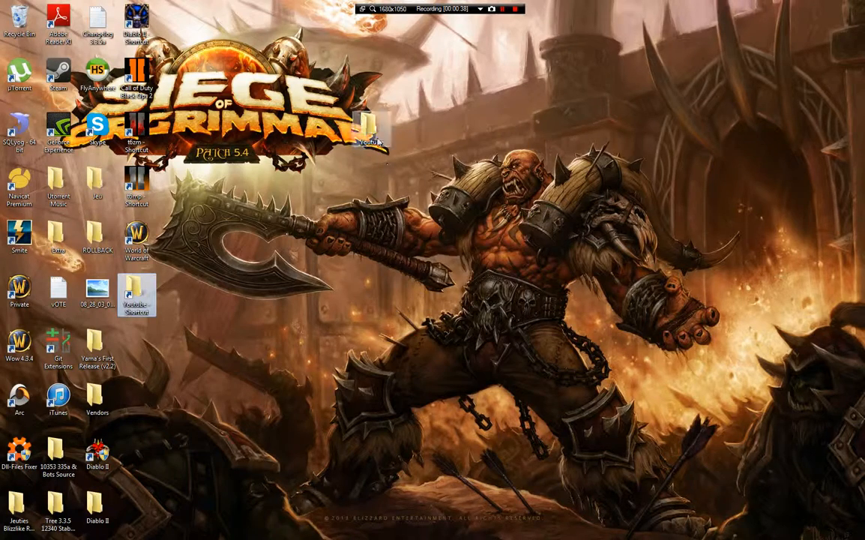
right_click(368, 134)
left_click(424, 338)
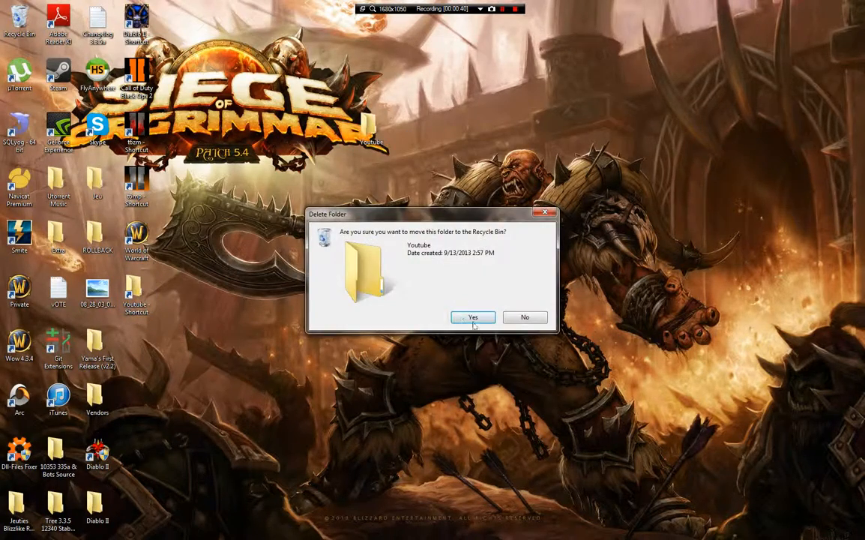
left_click(428, 293)
- Delete the leftover 'Youtube - Shortcut' to the Recycle Bin
right_click(112, 269)
left_click(124, 276)
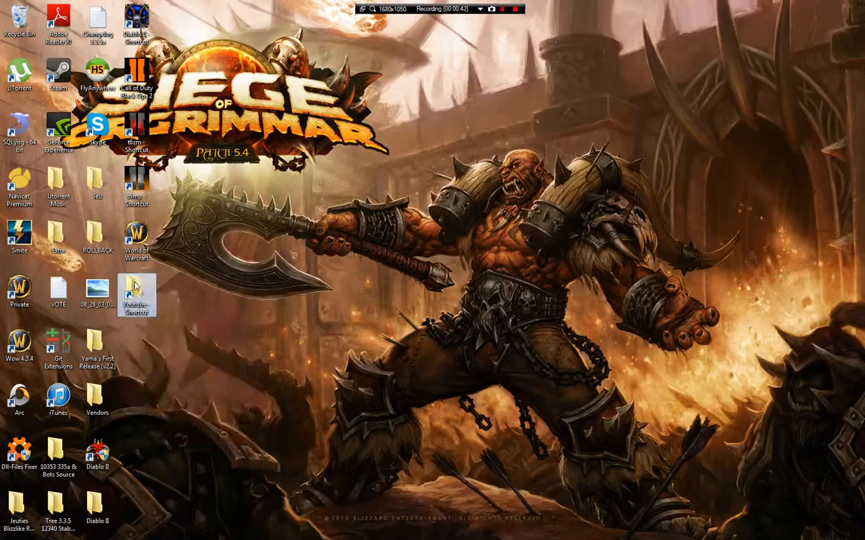
right_click(134, 280)
left_click(168, 485)
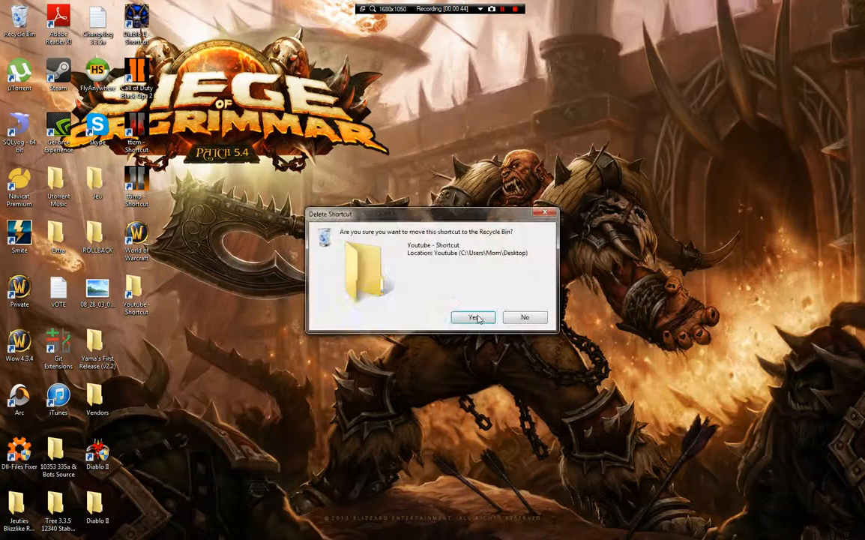
left_click(473, 316)
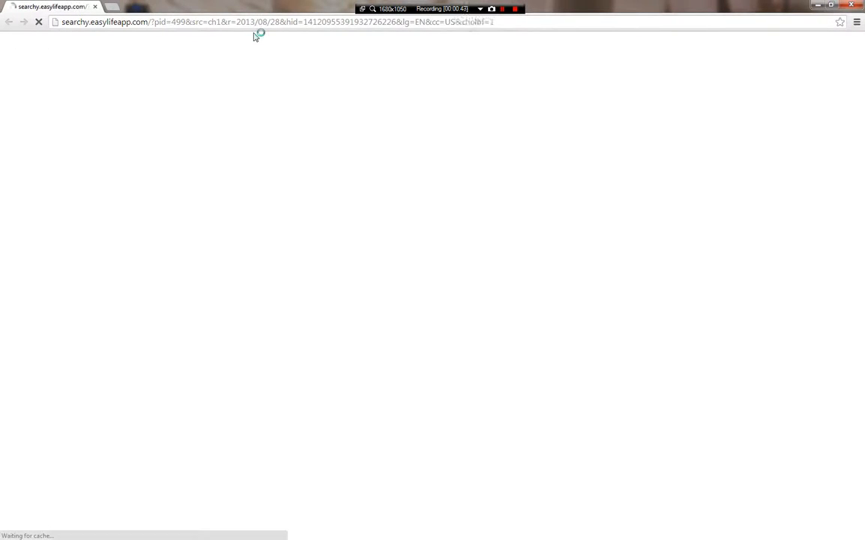
- Go to bukkit.org's Setting up a server guide and select the java and PAUSE start-script lines
left_click(252, 25)
type("bukkit.org")
key("Return")
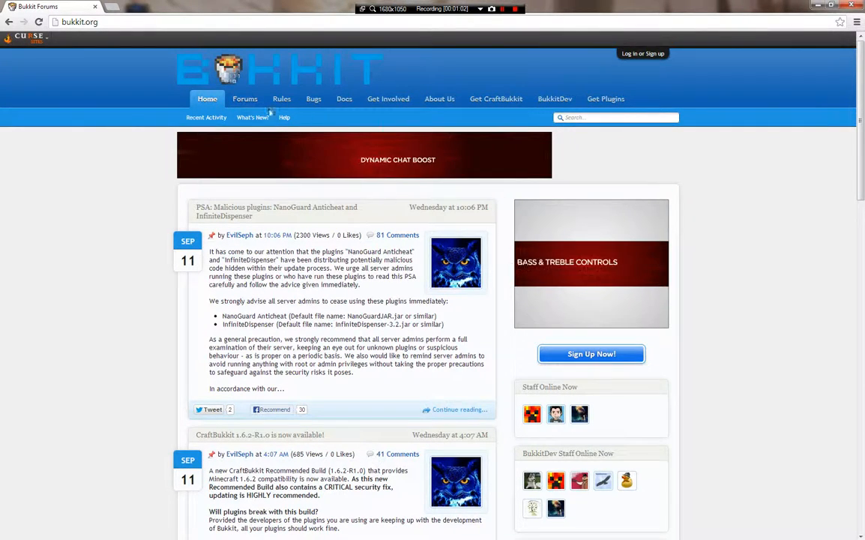
left_click(487, 101)
scroll(248, 266, "down", 5)
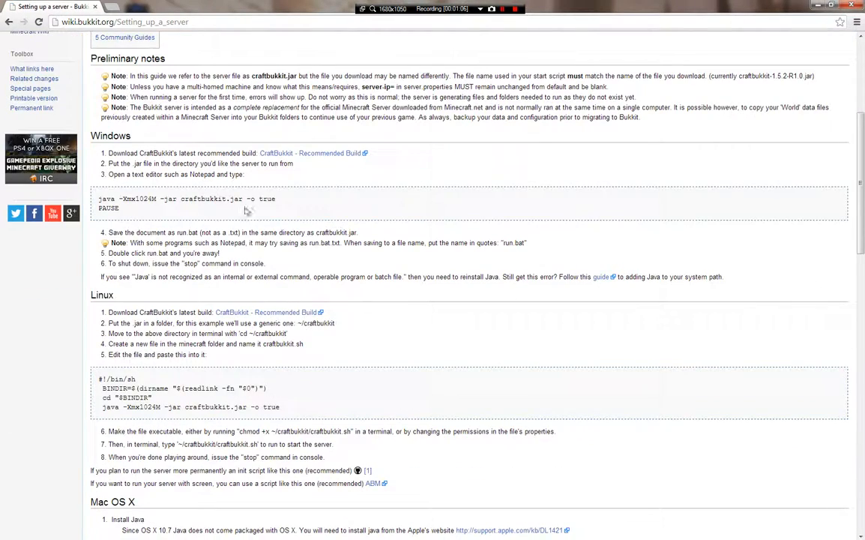
left_click_drag(120, 209, 99, 199)
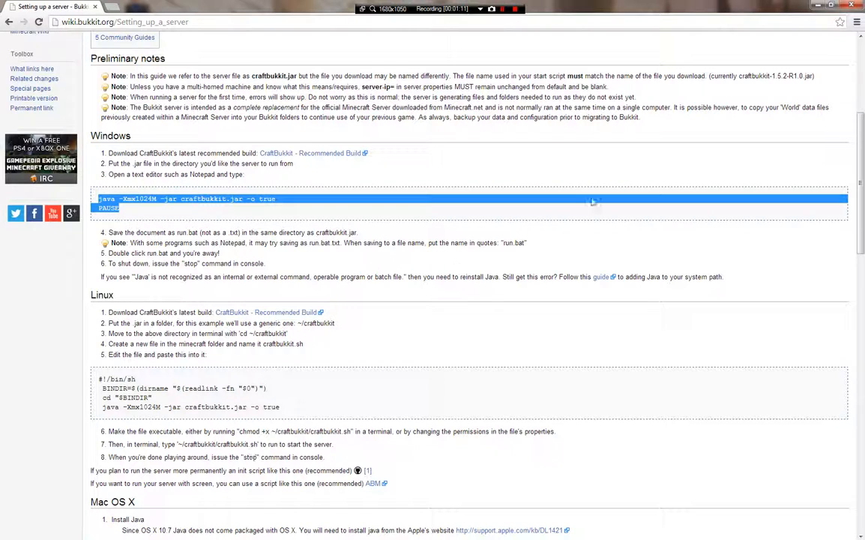
- Go to Google and search for dl.bukkit
left_click(118, 22)
type("google.com")
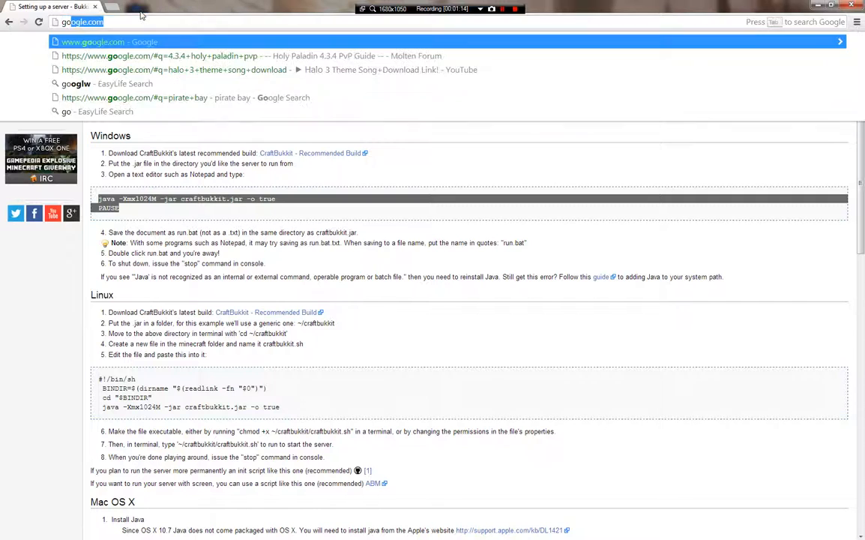
key("Return")
type("dl.bukkit")
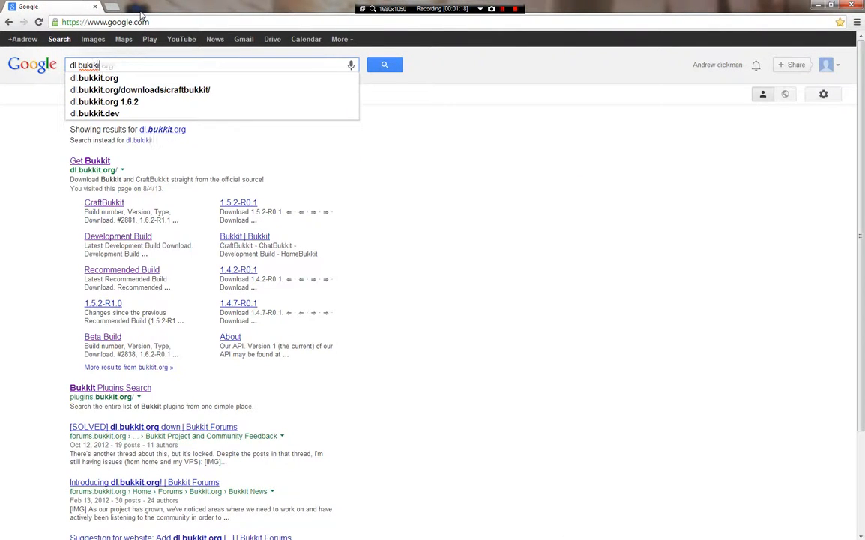
key("Return")
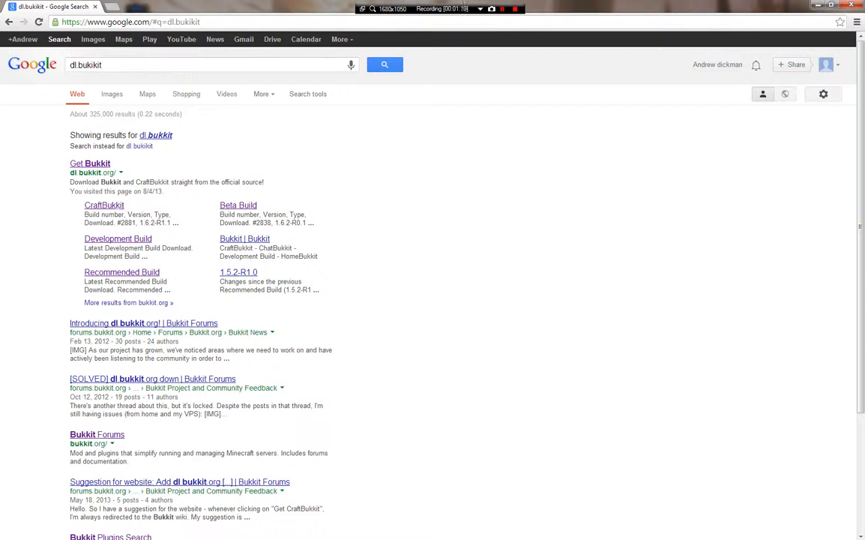
- Download and keep craftbukkit-1.6.2-R1.0.jar from Get Bukkit, then minimize Chrome
left_click(96, 164)
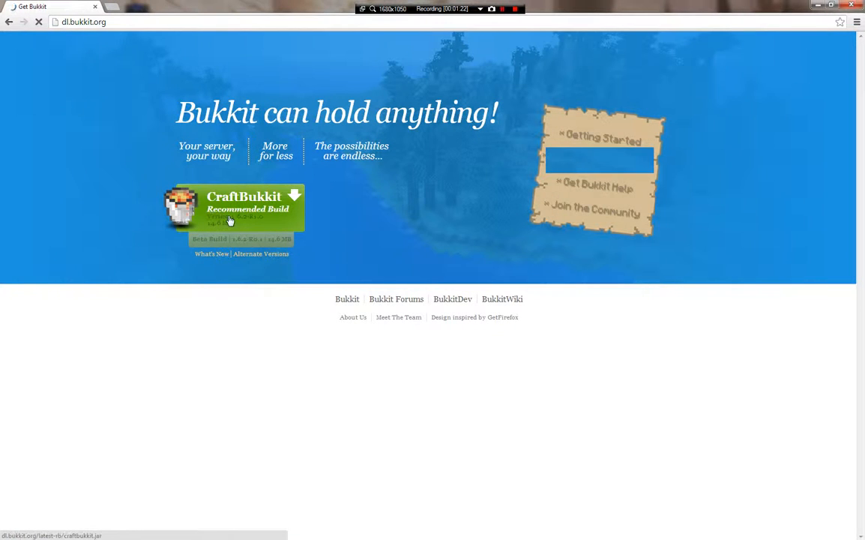
left_click(270, 215)
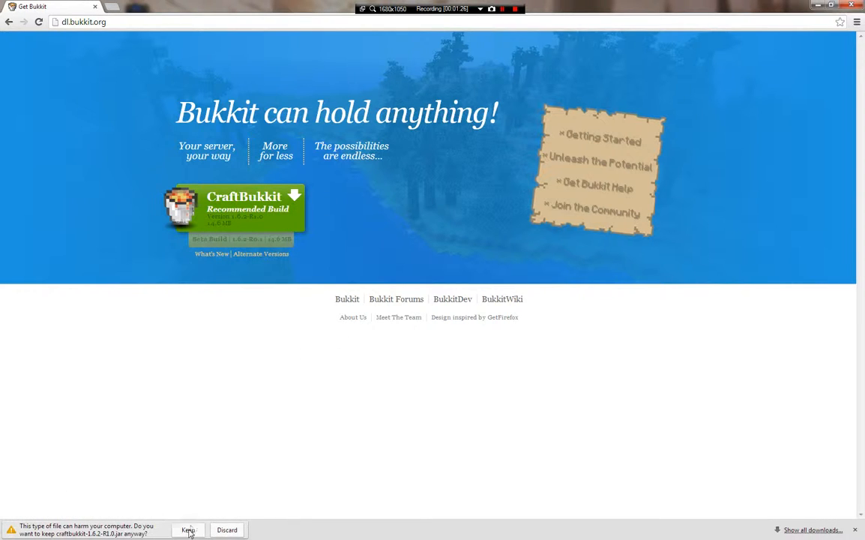
left_click(188, 530)
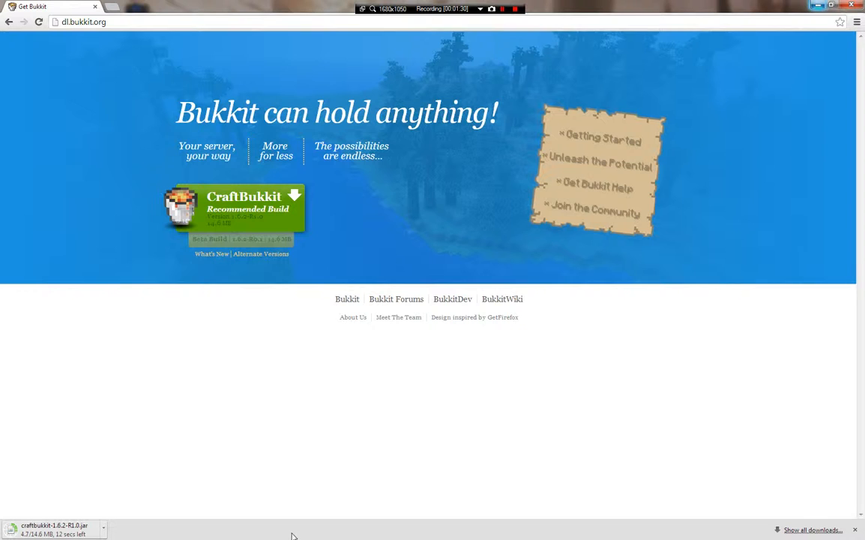
key("alt+Tab")
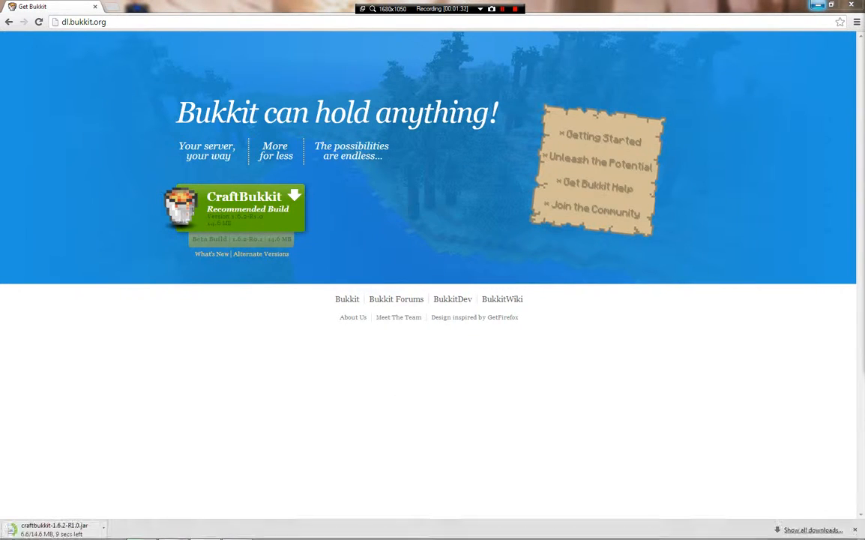
key("super+Down")
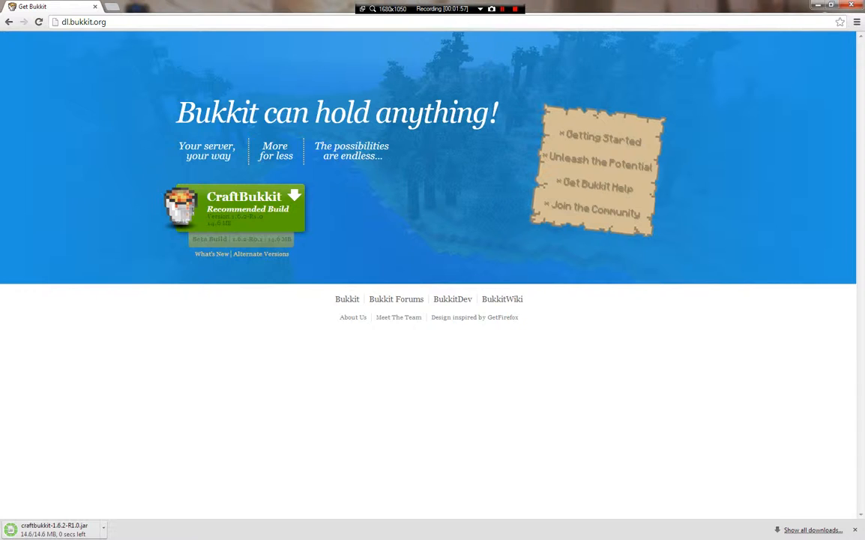
left_click(831, 5)
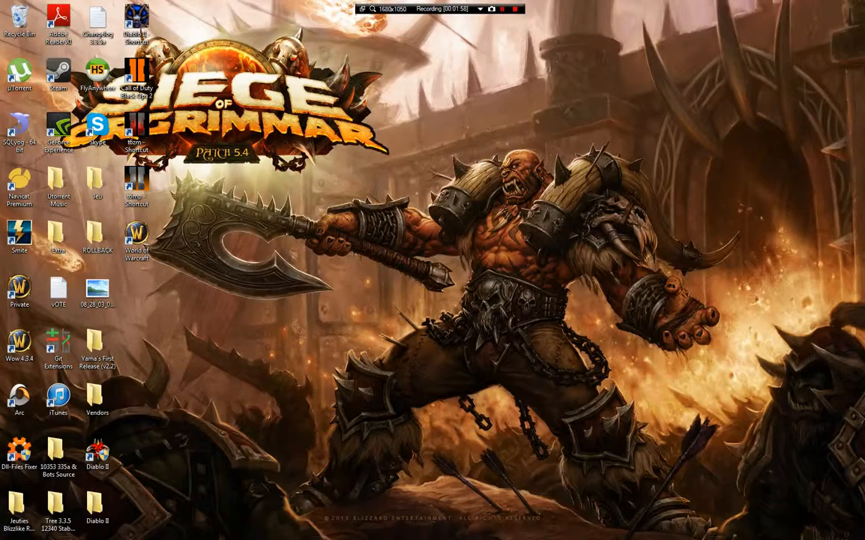
- Create a desktop folder named Youtube and open it maximized
right_click(261, 293)
mouse_move(301, 390)
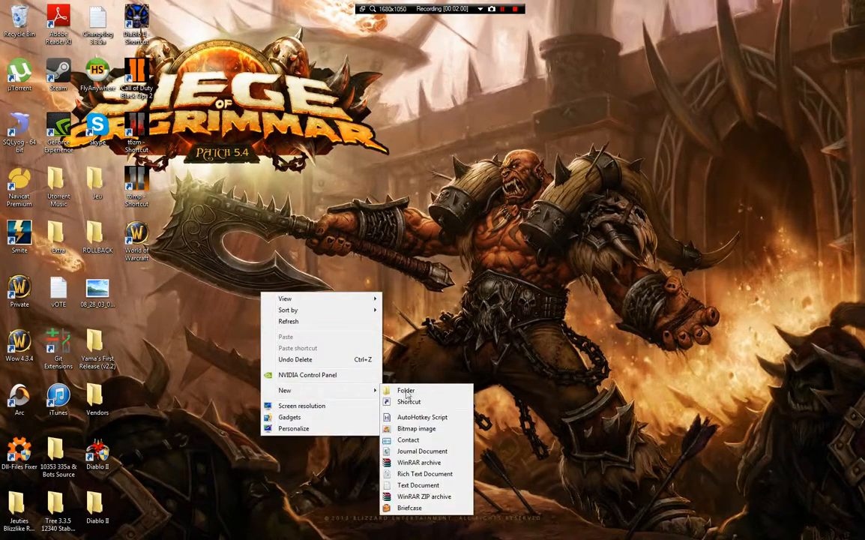
left_click(407, 392)
type("Youtube")
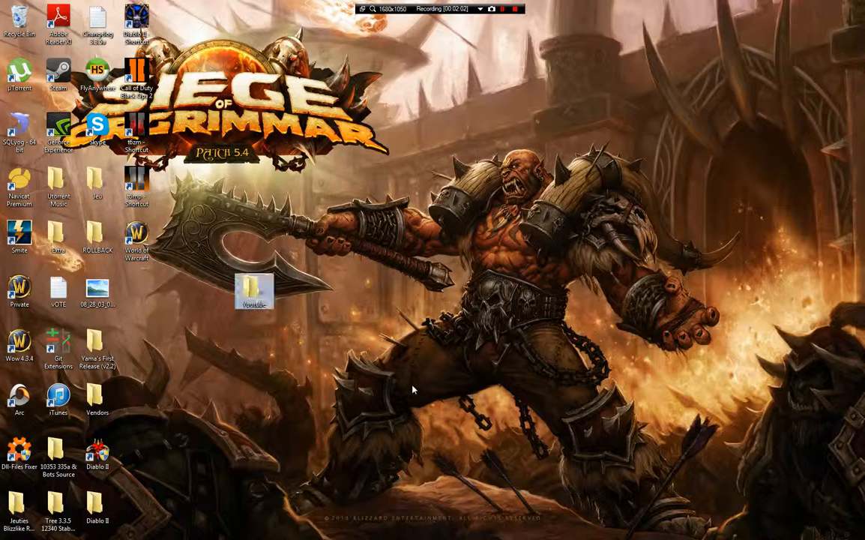
left_click_drag(246, 300, 129, 300)
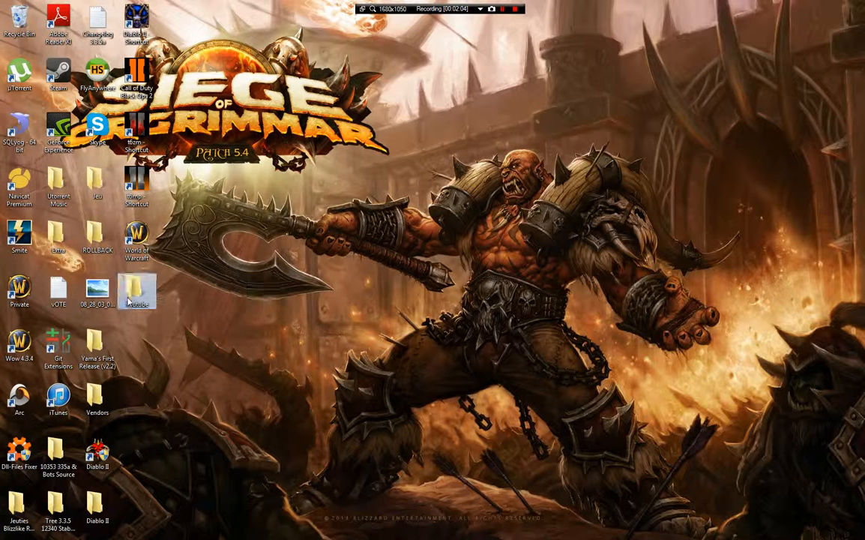
double_click(129, 300)
left_click(699, 35)
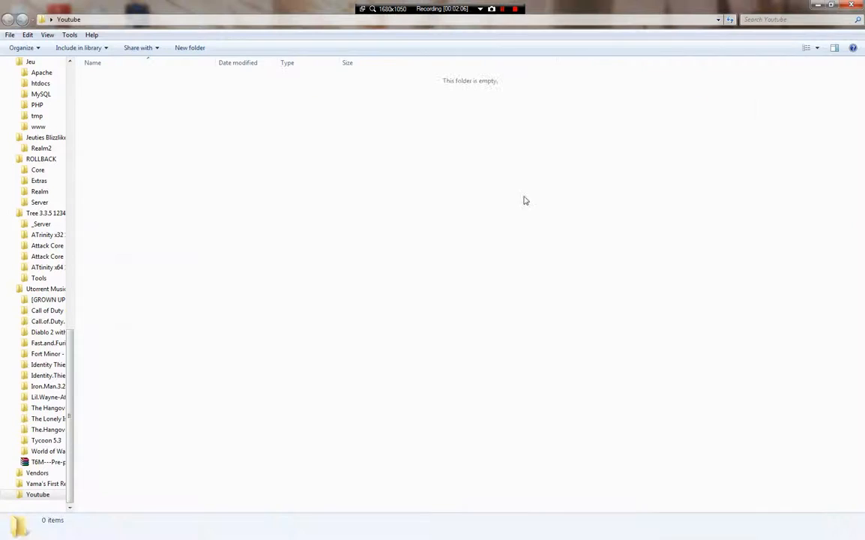
- Add a new text document named YoutubeServerStart inside the Youtube folder
right_click(494, 220)
mouse_move(550, 343)
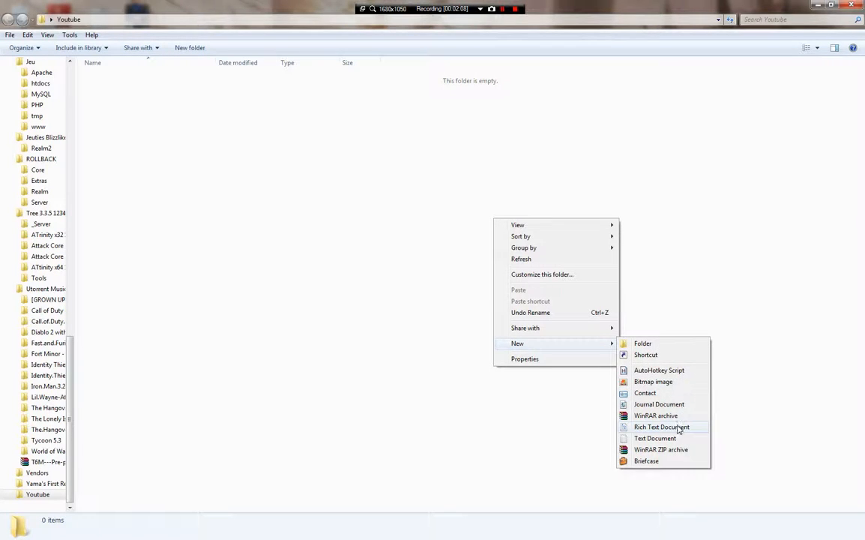
left_click(644, 439)
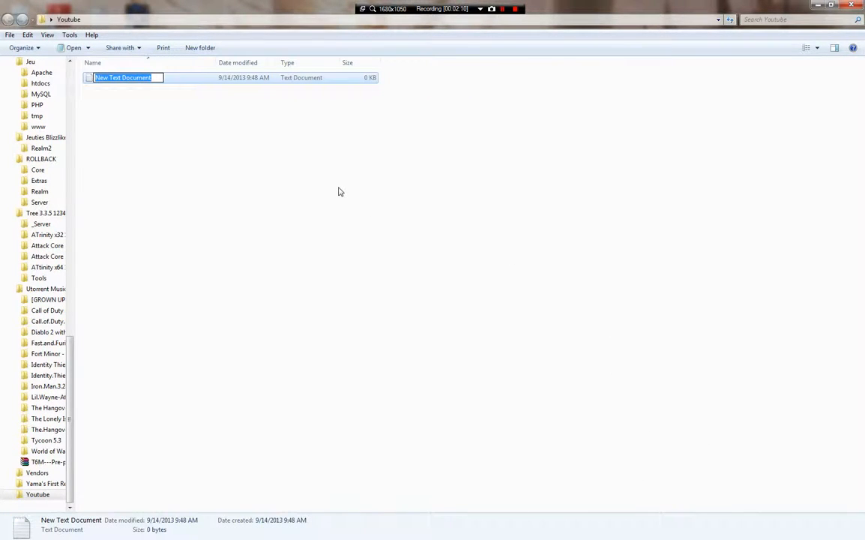
type("YoutubeServerStart")
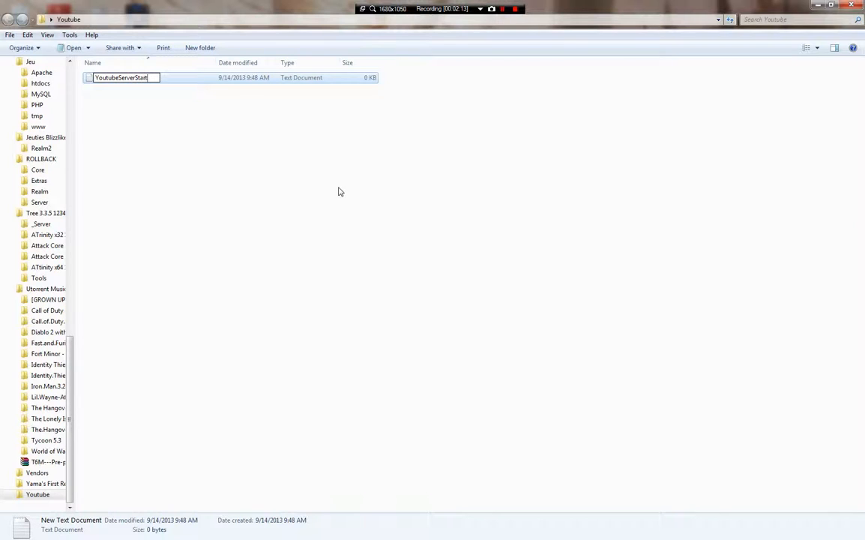
key("Return")
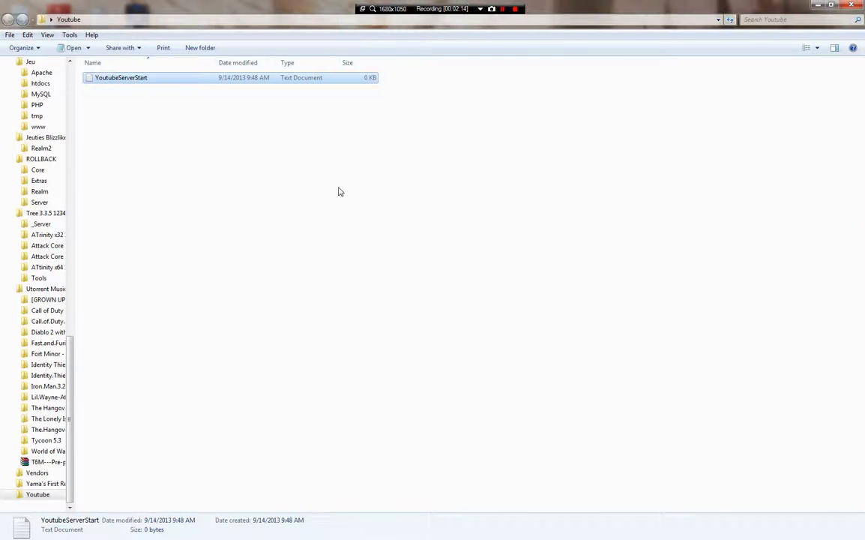
- Paste the java start command and PAUSE into YoutubeServerStart, keeping '-o true'
double_click(302, 80)
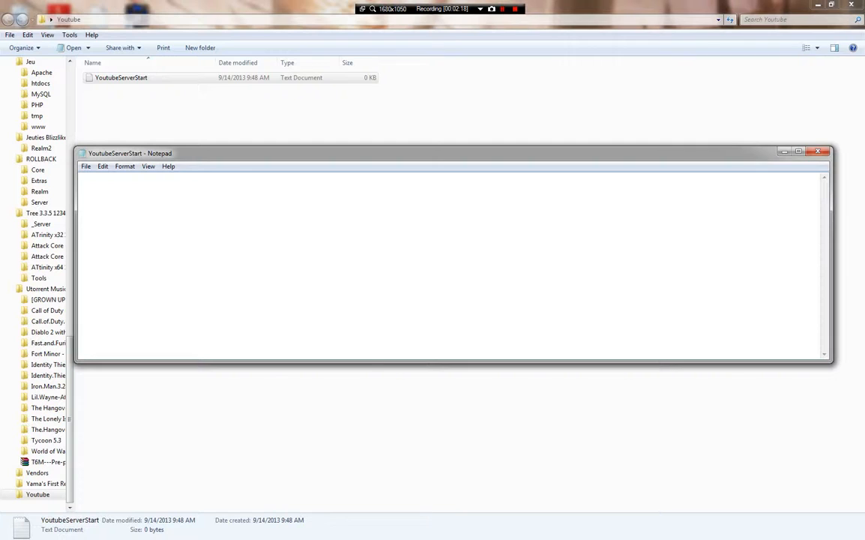
type("java -Xmx1024M -jar craftbukkit.jar -o true PAUSE")
right_click(474, 228)
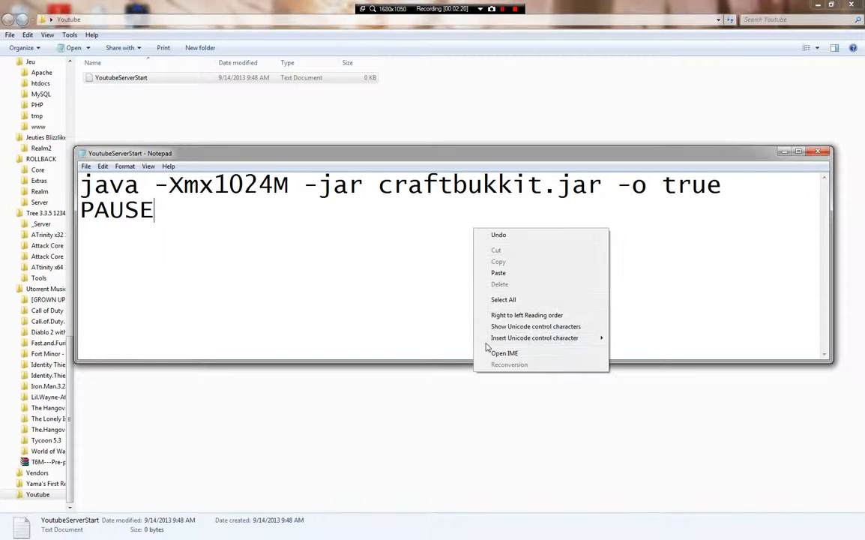
left_click(723, 186)
left_click_drag(723, 186, 663, 188)
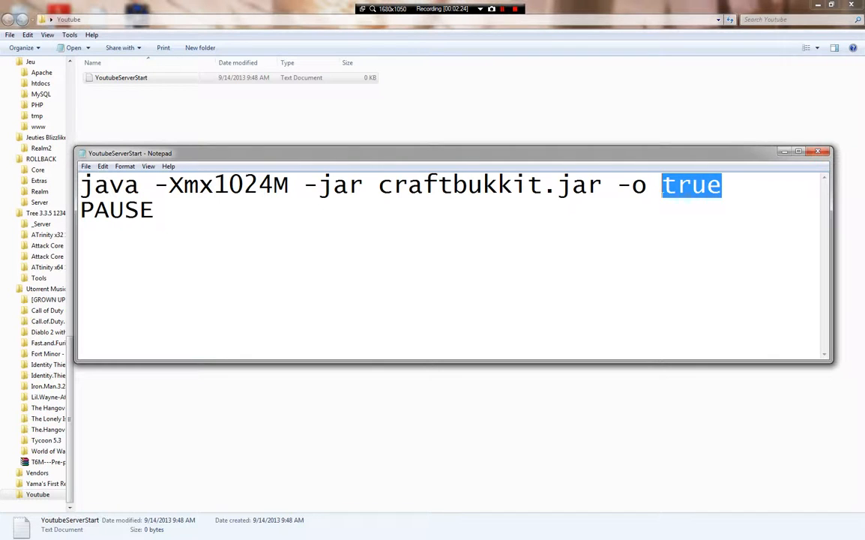
type("false")
key("BackSpace")
key("BackSpace")
key("BackSpace")
key("BackSpace")
key("BackSpace")
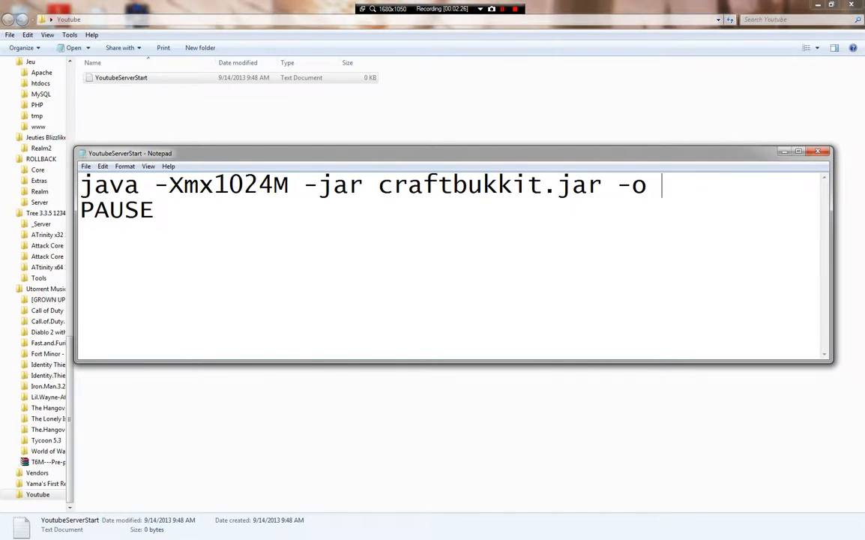
type("trui")
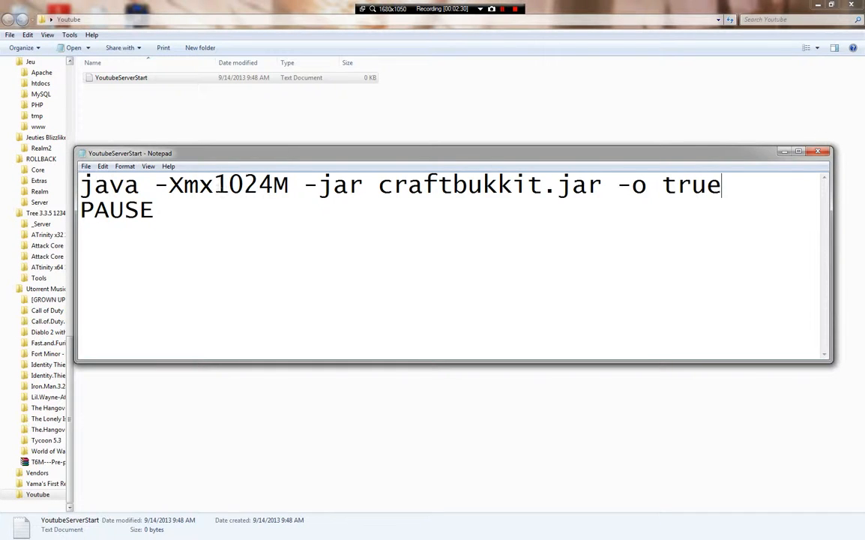
- Change the memory value from 1024 to 2048 and save on closing
left_click_drag(214, 185, 275, 186)
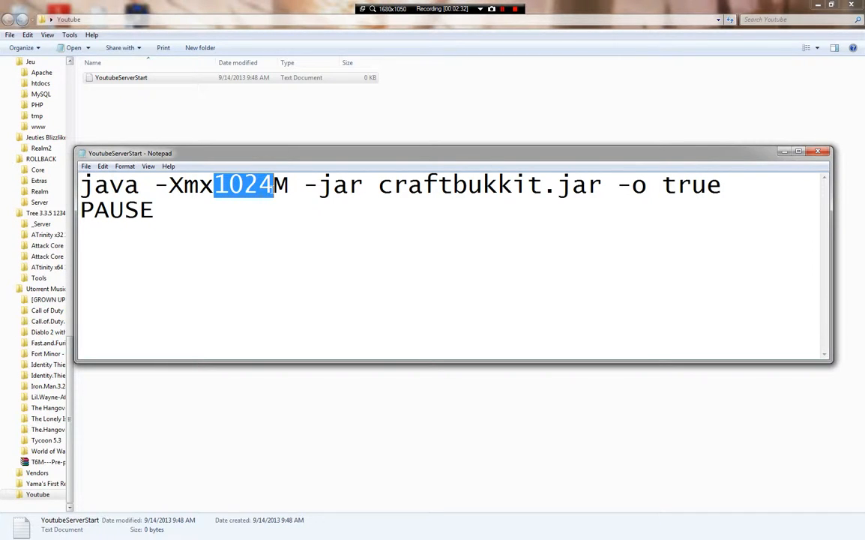
type("2048")
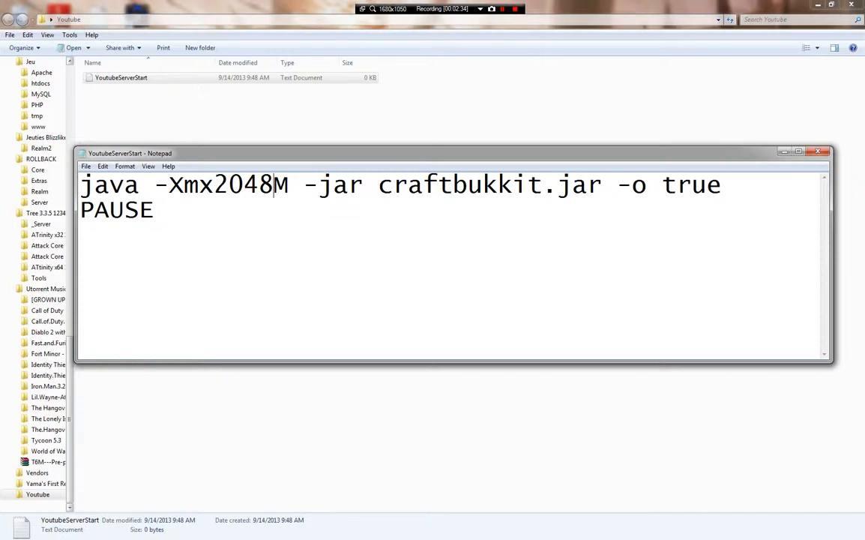
left_click_drag(393, 185, 573, 185)
left_click(817, 153)
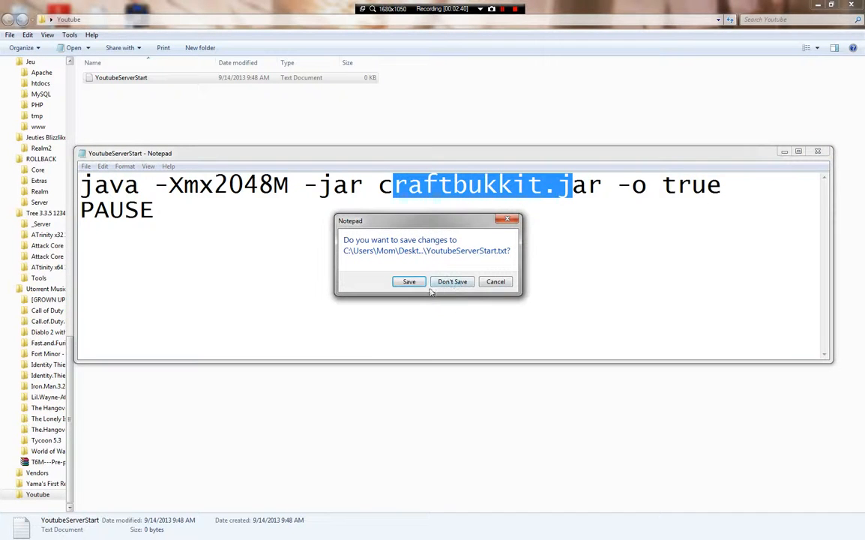
left_click(409, 282)
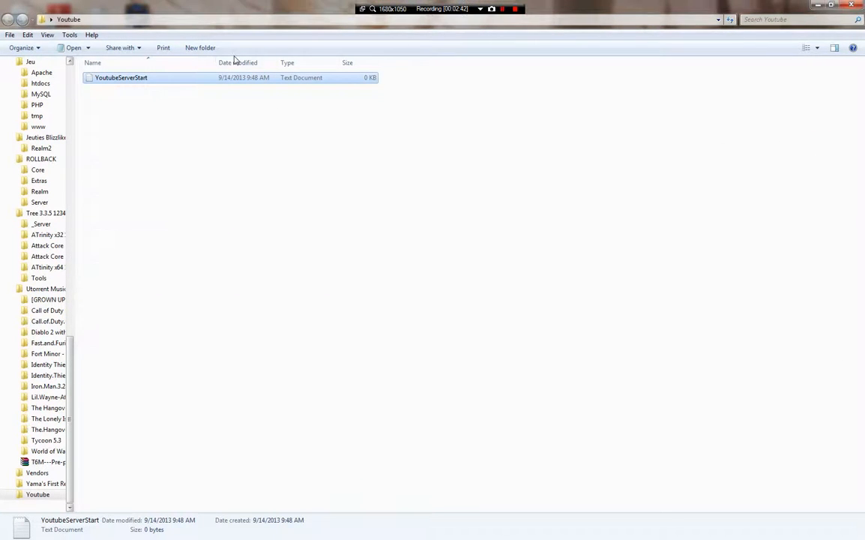
- Reopen YoutubeServerStart in Notepad and start Save As under a new name
right_click(235, 81)
left_click(285, 100)
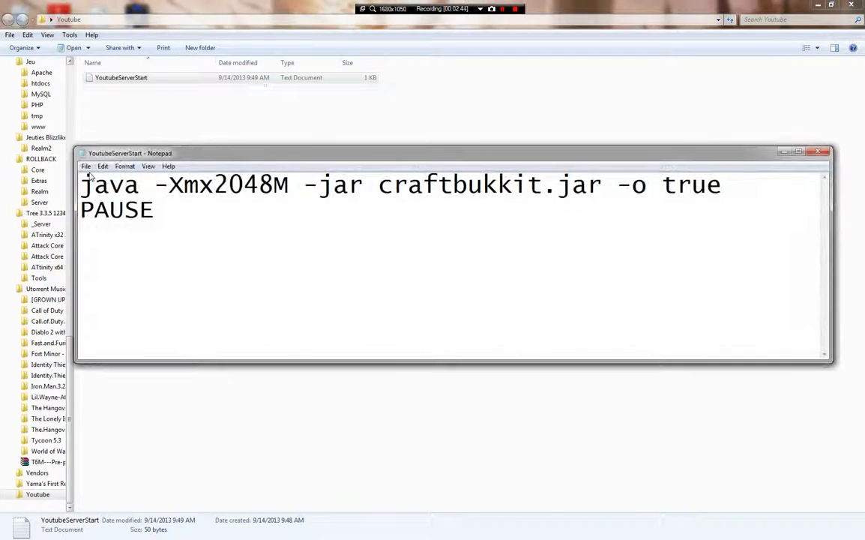
left_click(86, 166)
left_click(111, 212)
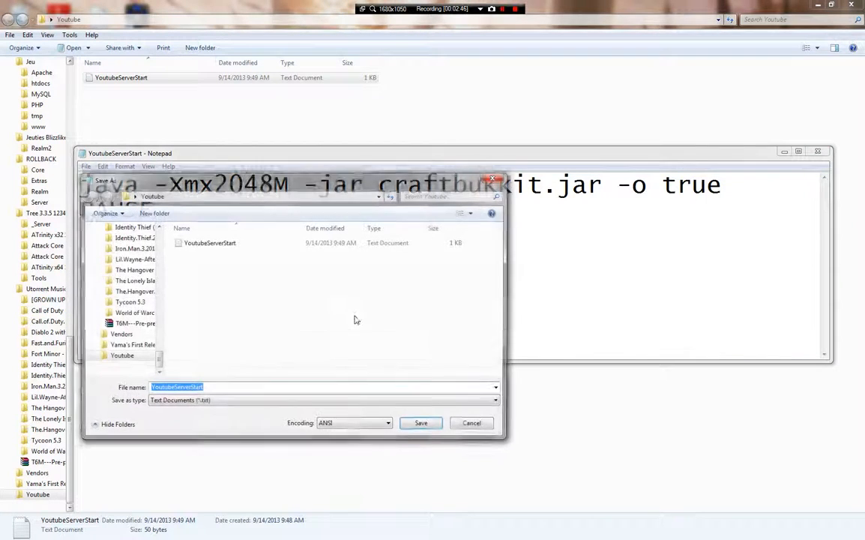
key("End")
- Save the script as YoutubeServerStart.bat and close Notepad
type(".bat")
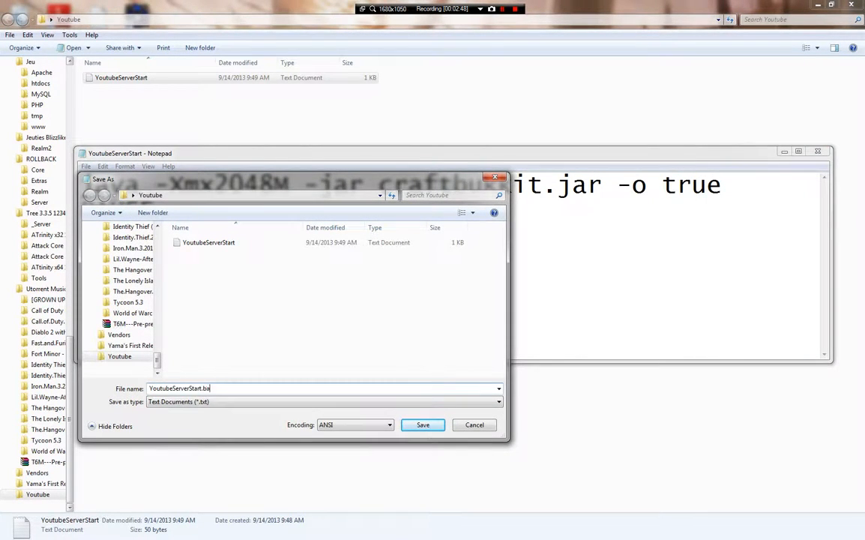
key("Return")
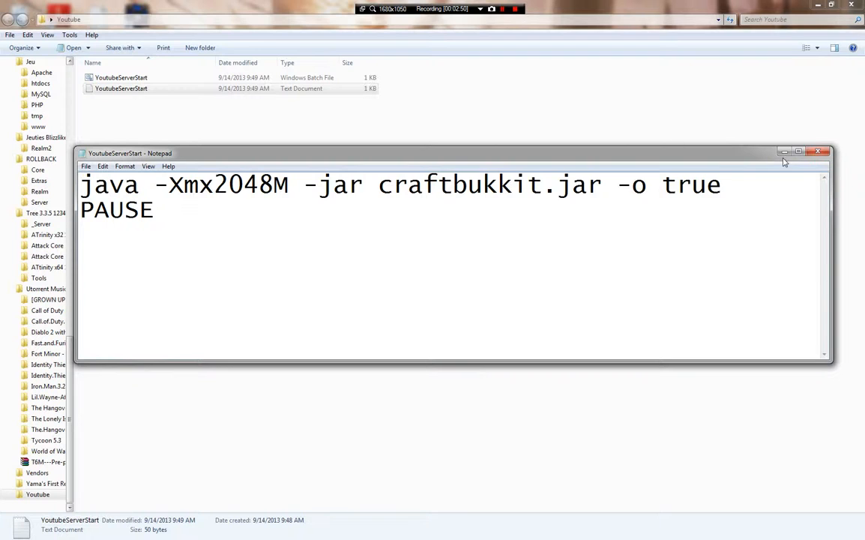
left_click(798, 152)
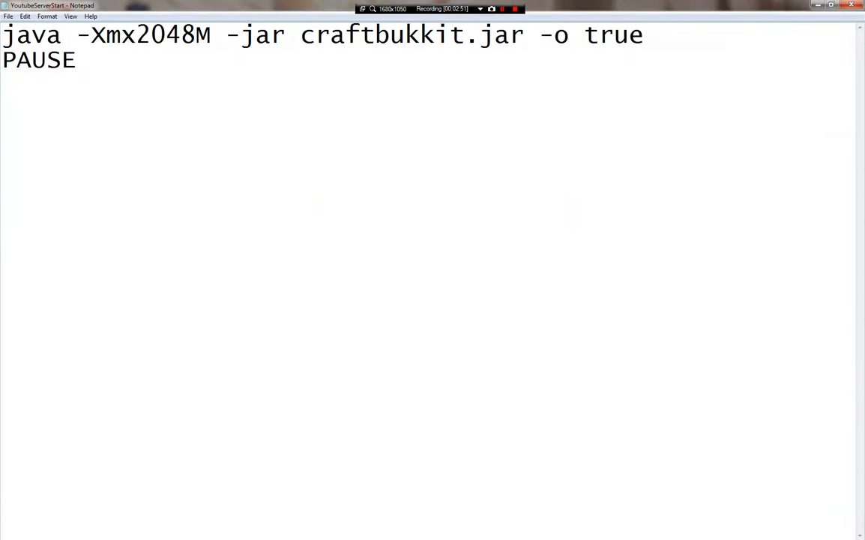
left_click(851, 5)
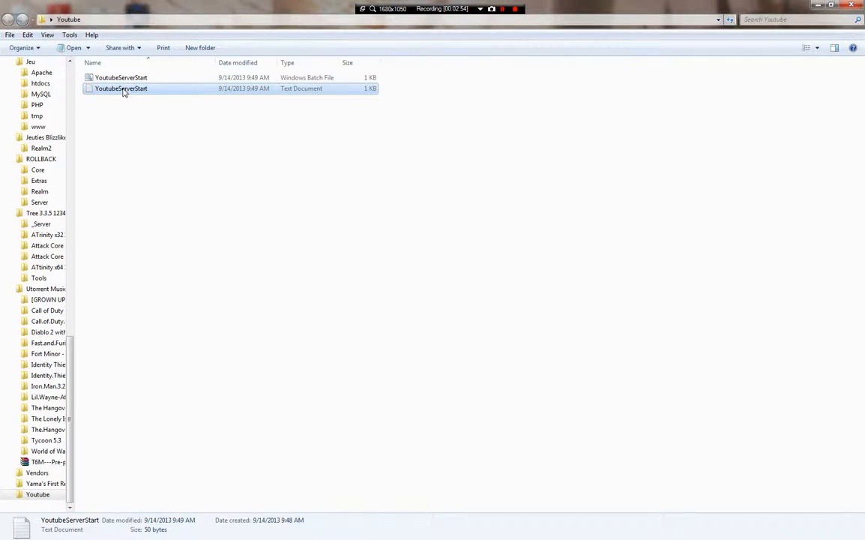
- Delete the leftover YoutubeServerStart text document from the Youtube folder
left_click(123, 91)
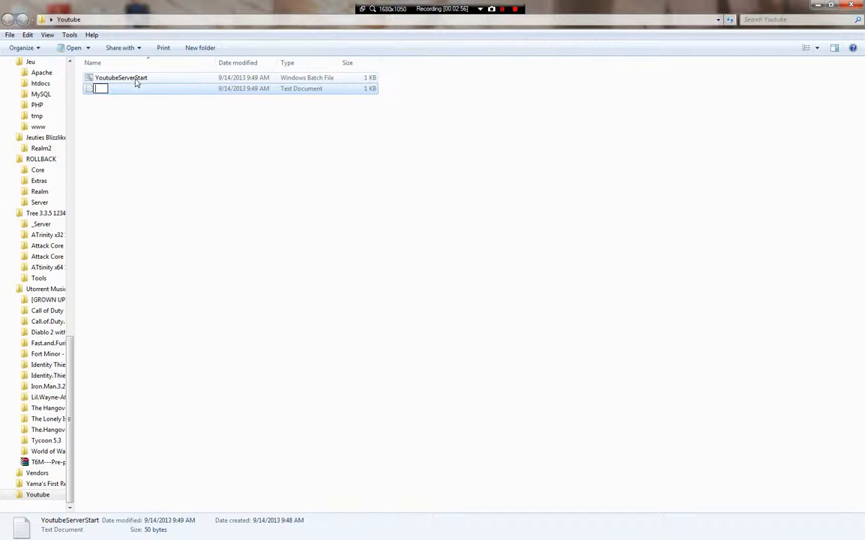
left_click(146, 92)
key("Delete")
key("Return")
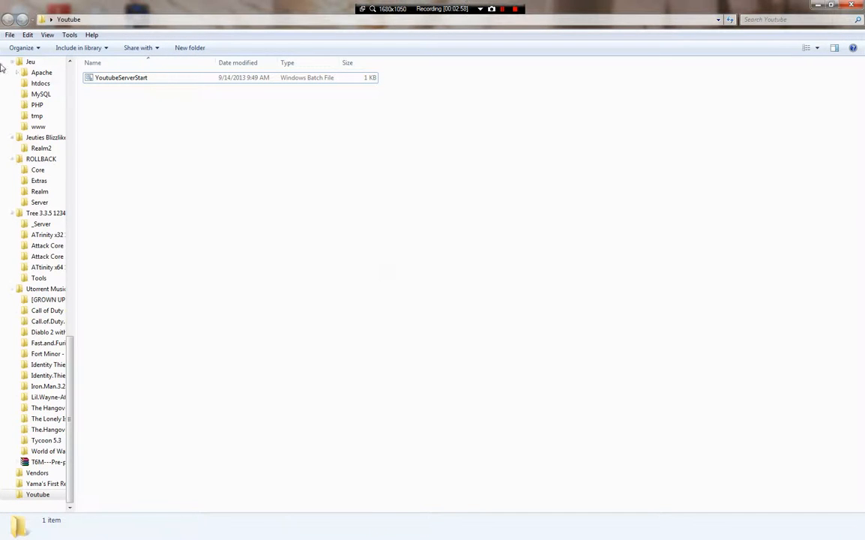
scroll(55, 149, "up", 15)
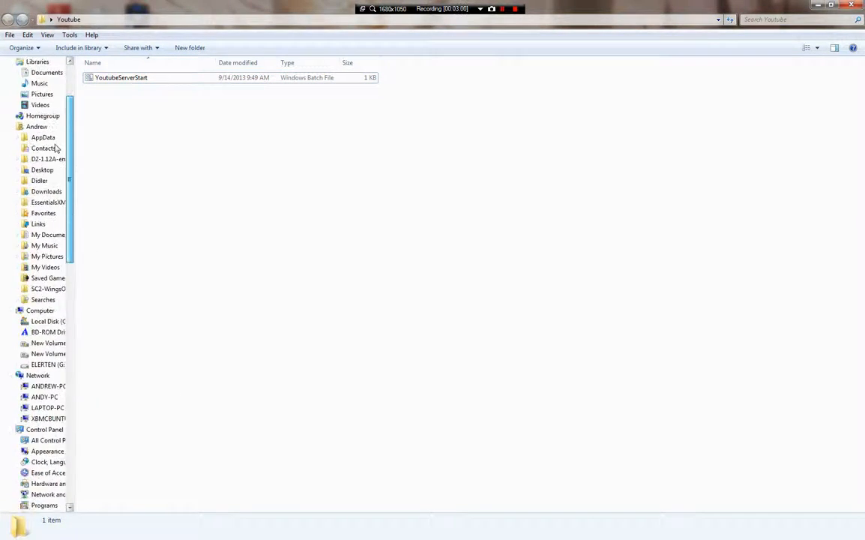
- Copy craftbukkit-1.6.2-R1.0.jar from Downloads into the desktop Youtube folder
scroll(55, 149, "up", 3)
left_click(41, 88)
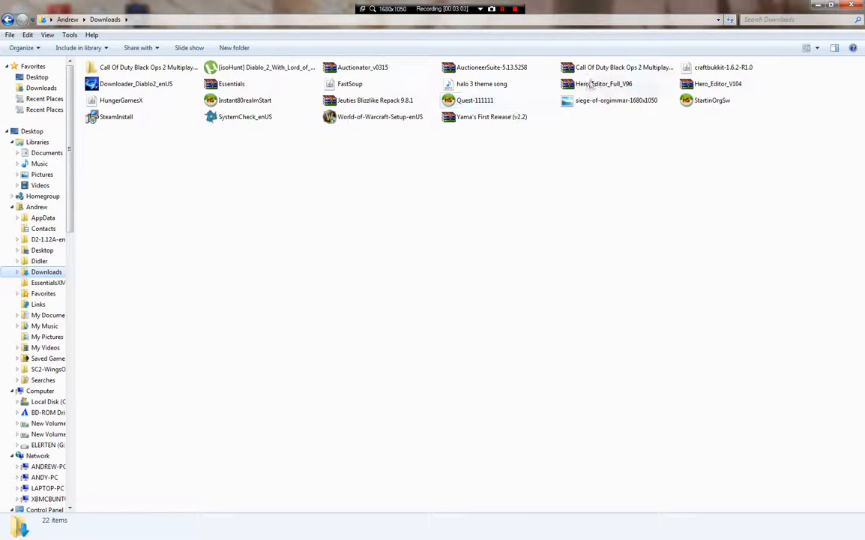
left_click(714, 67)
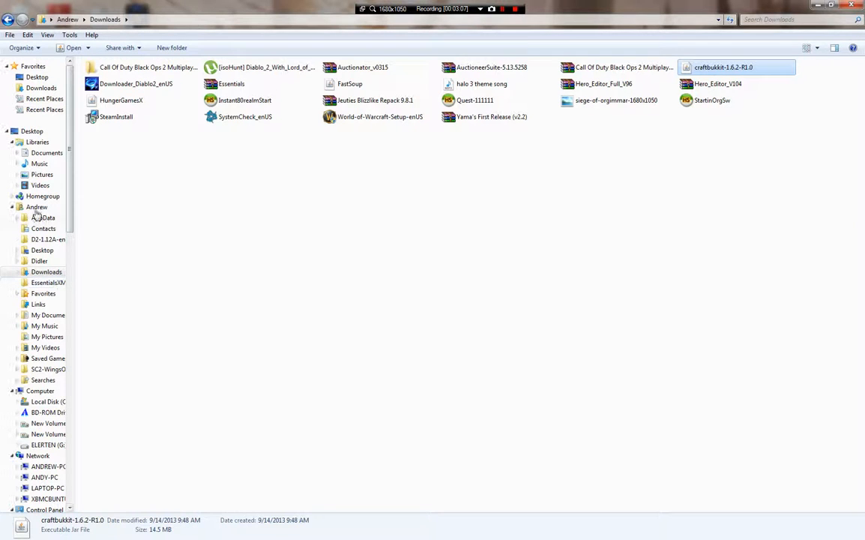
left_click(25, 76)
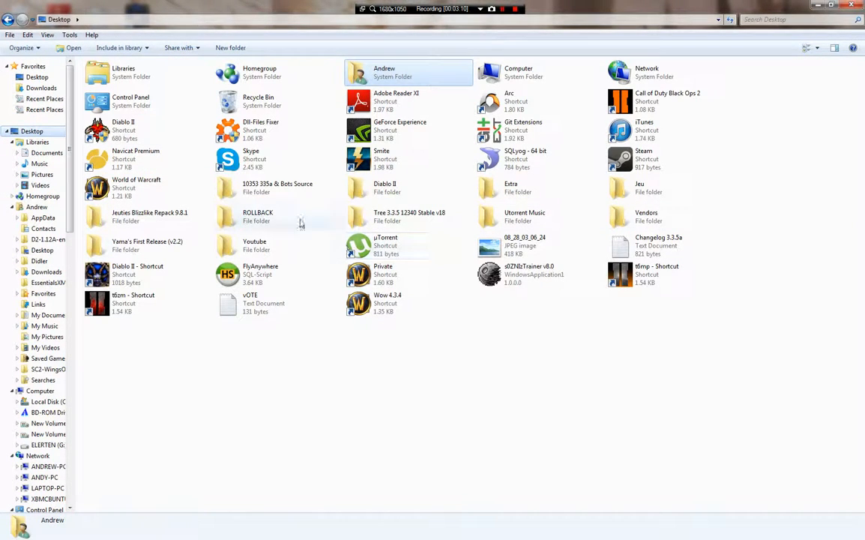
double_click(228, 251)
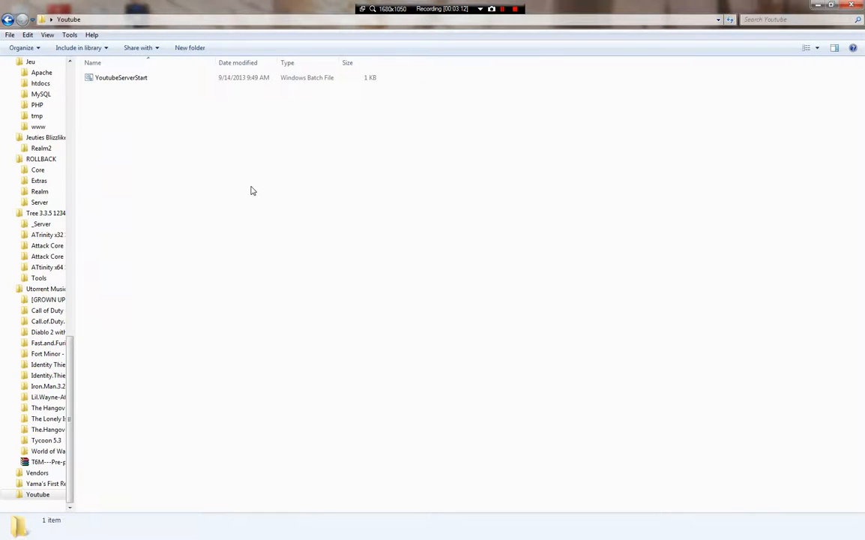
key("ctrl+v")
- Rename the jar to craftbukkit by removing its version suffix
right_click(201, 80)
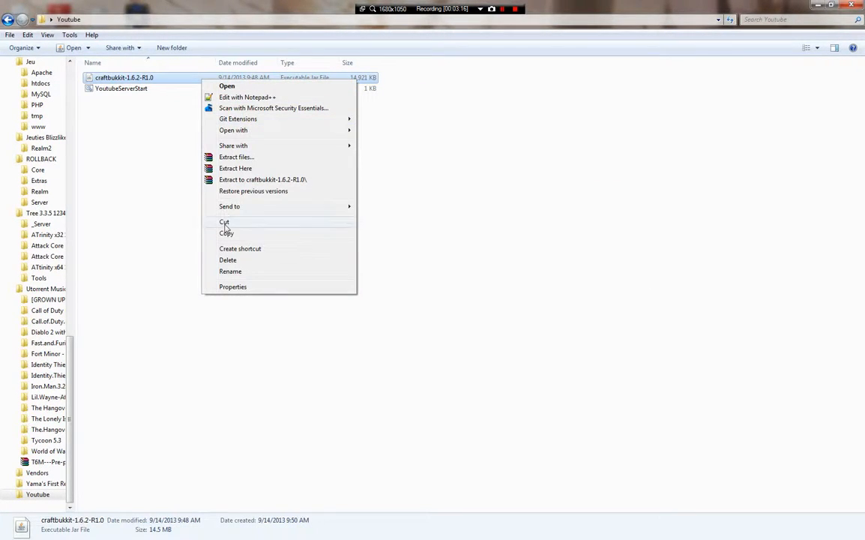
left_click(231, 271)
key("End")
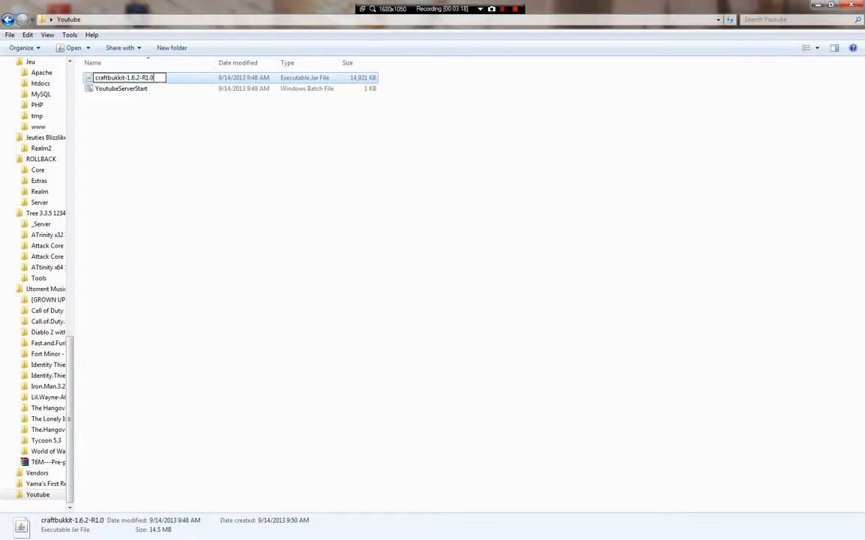
key("BackSpace")
key("BackSpace")
key("BackSpace")
key("BackSpace")
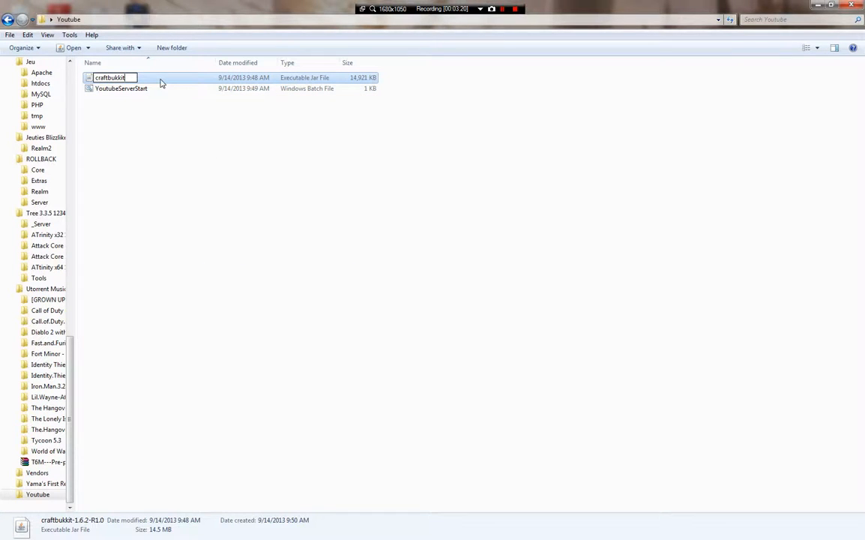
key("Return")
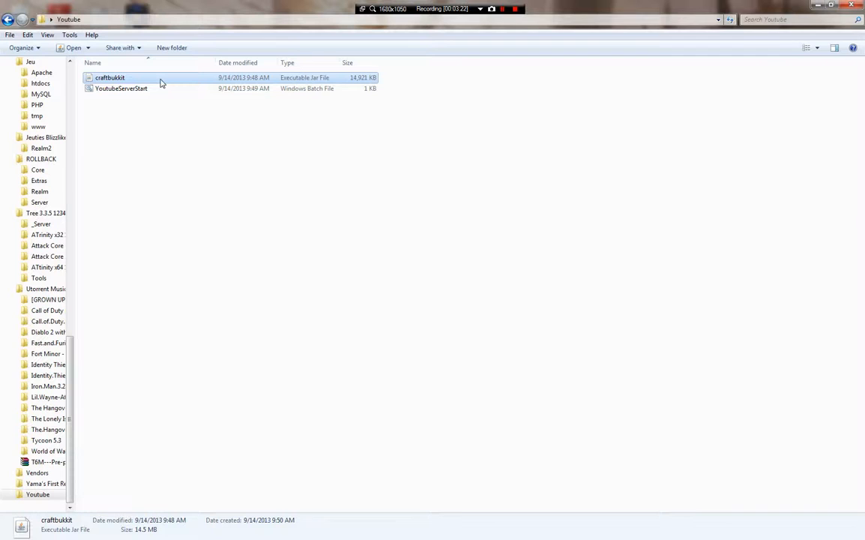
- Open YoutubeServerStart.bat in Notepad and select the craftbukkit.jar name
right_click(165, 88)
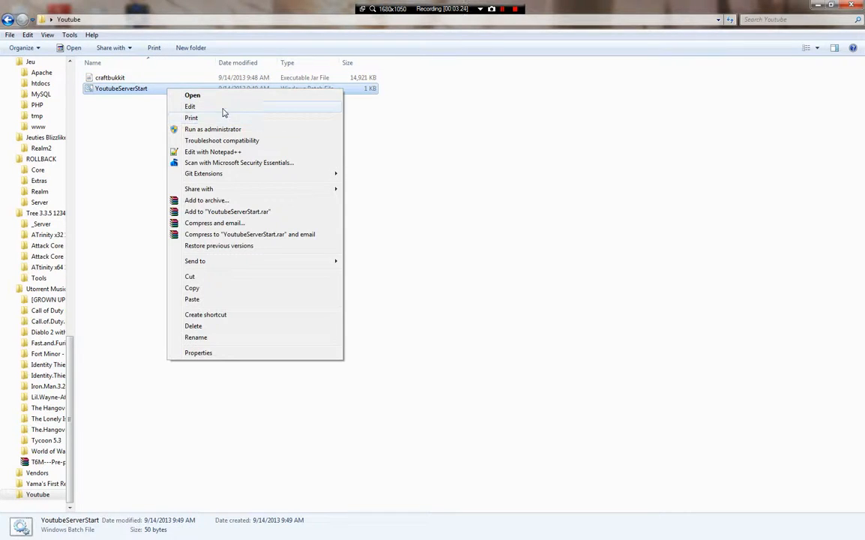
left_click(188, 106)
left_click_drag(601, 185, 541, 185)
- Rename the craftbukkit jar to youtube01
right_click(186, 75)
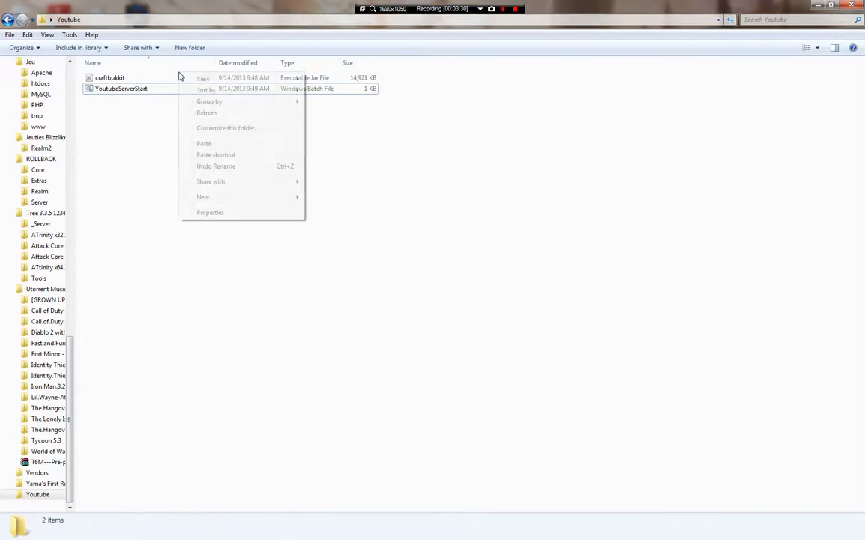
left_click(106, 77)
right_click(112, 77)
left_click(191, 270)
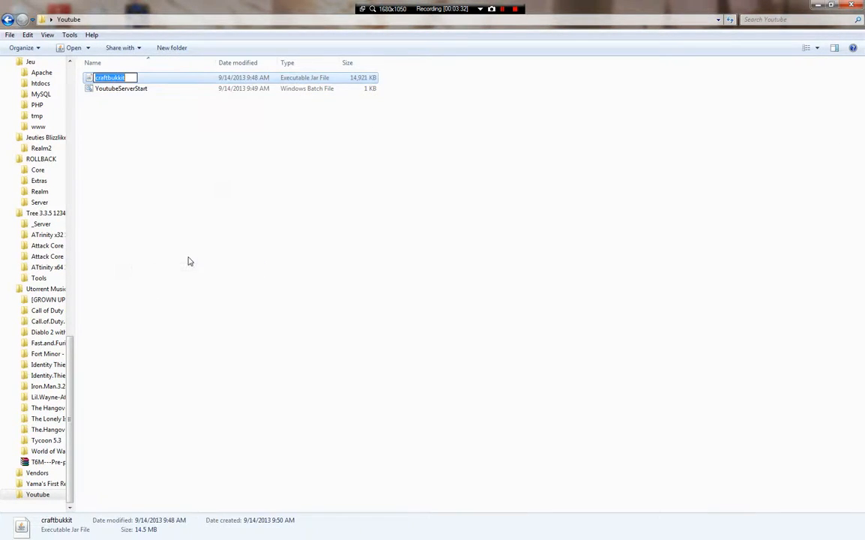
type("youtube01")
key("Return")
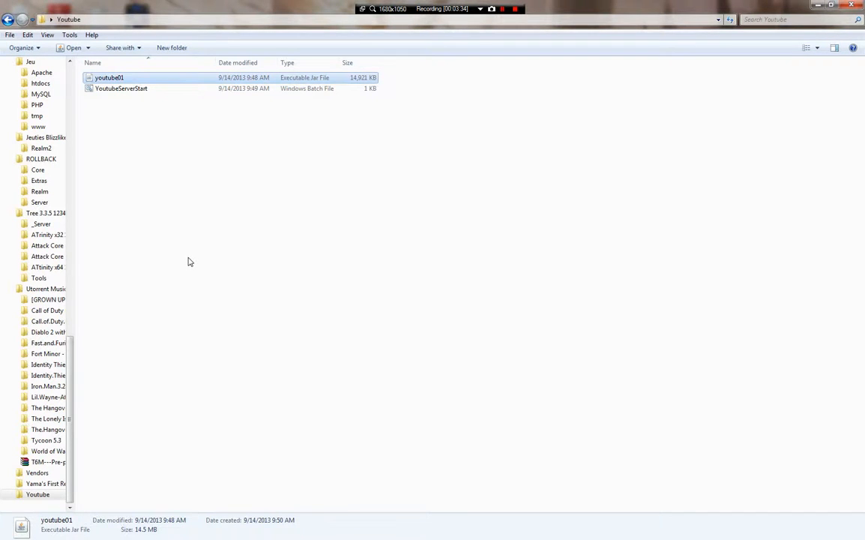
right_click(247, 87)
- Change craftbukkit to youtube01 in the script, save, and run it to start the server
left_click(289, 103)
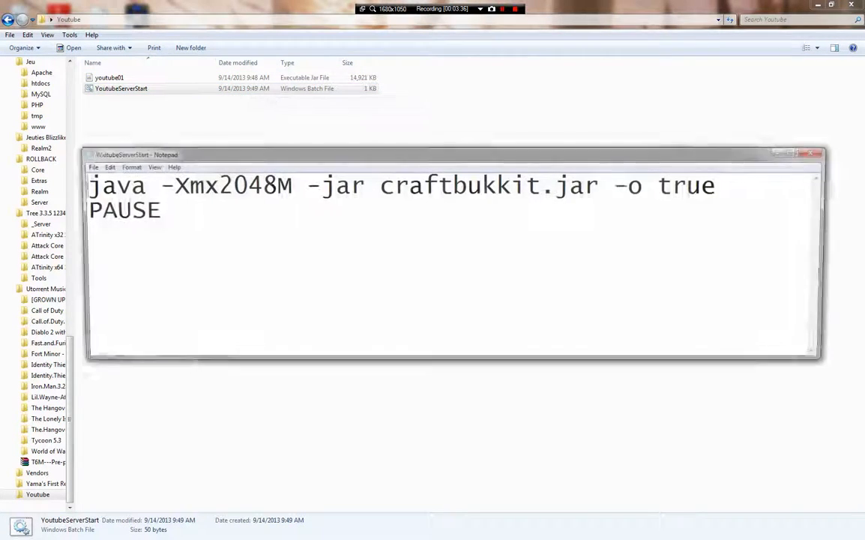
key("BackSpace")
key("BackSpace")
key("BackSpace")
key("BackSpace")
key("BackSpace")
key("BackSpace")
key("BackSpace")
key("BackSpace")
key("BackSpace")
key("BackSpace")
key("BackSpace")
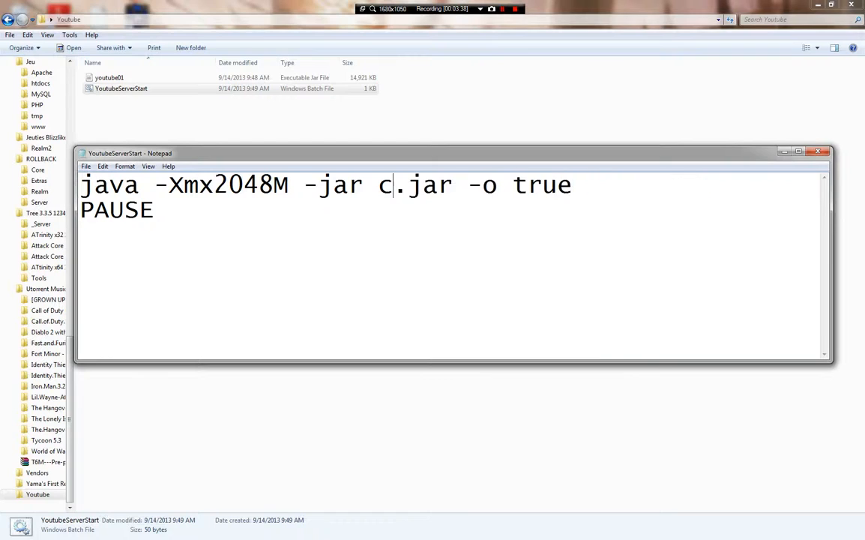
type("youtube01")
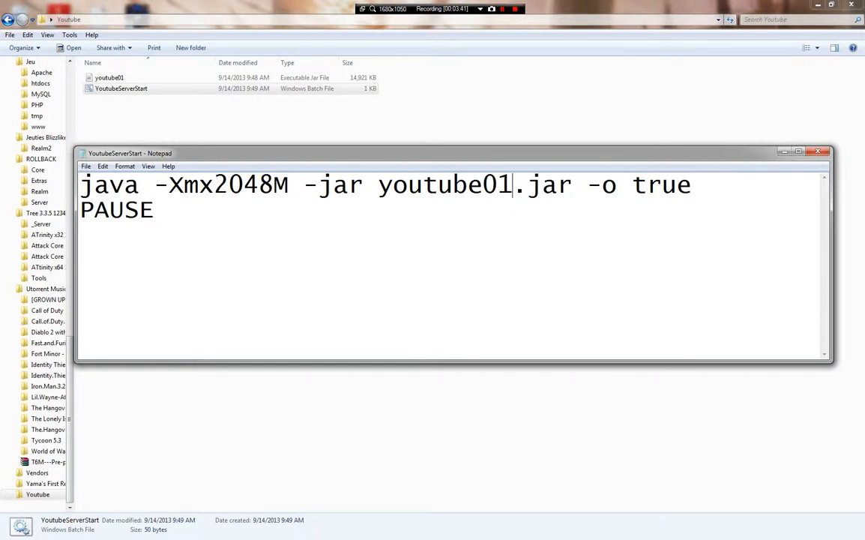
left_click(820, 150)
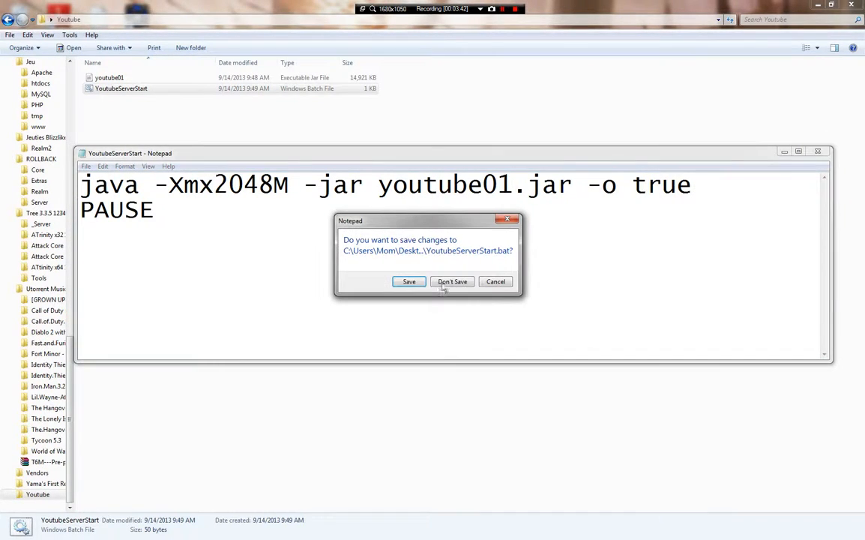
left_click(410, 282)
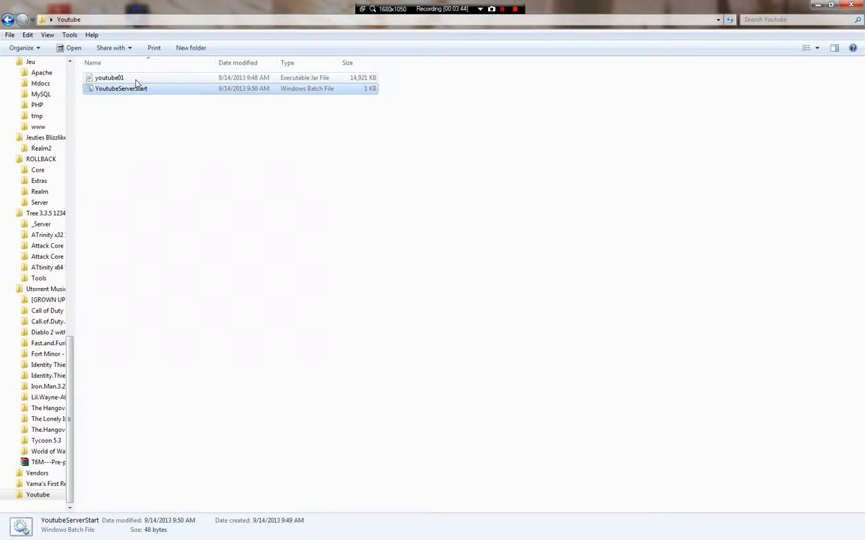
double_click(142, 94)
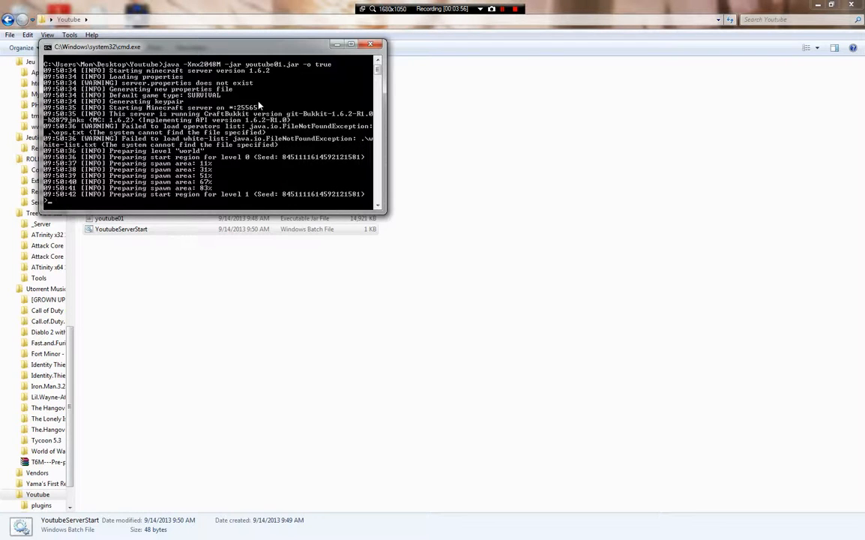
left_click(146, 534)
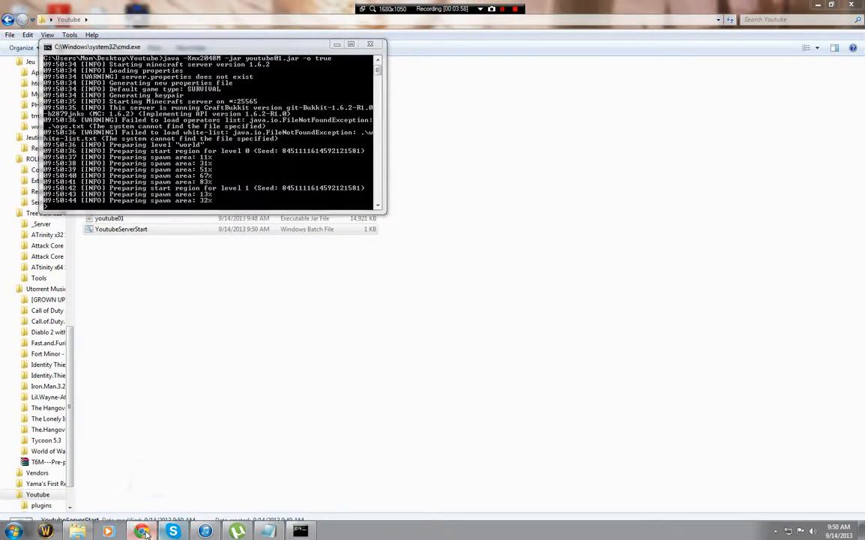
- Load the router address 192.168.1.1 in a new Chrome tab
left_click(111, 9)
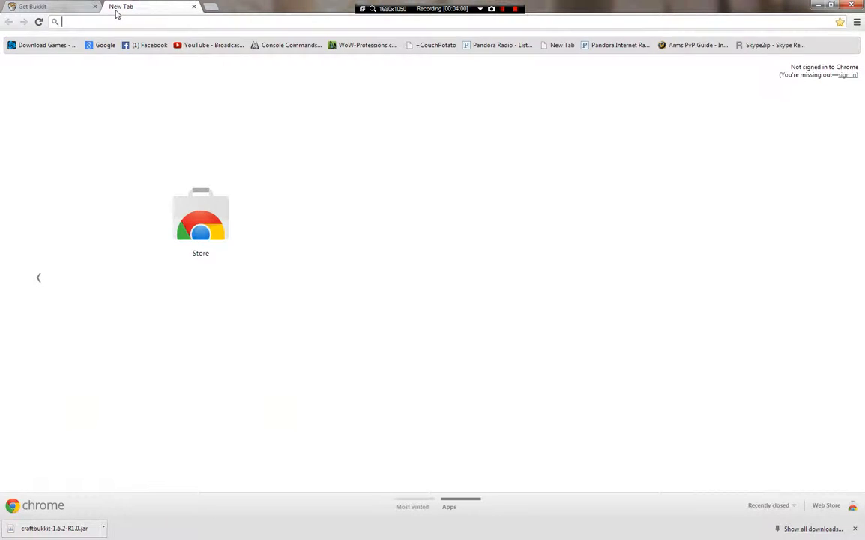
type("192")
key("Down")
key("BackSpace")
key("BackSpace")
key("BackSpace")
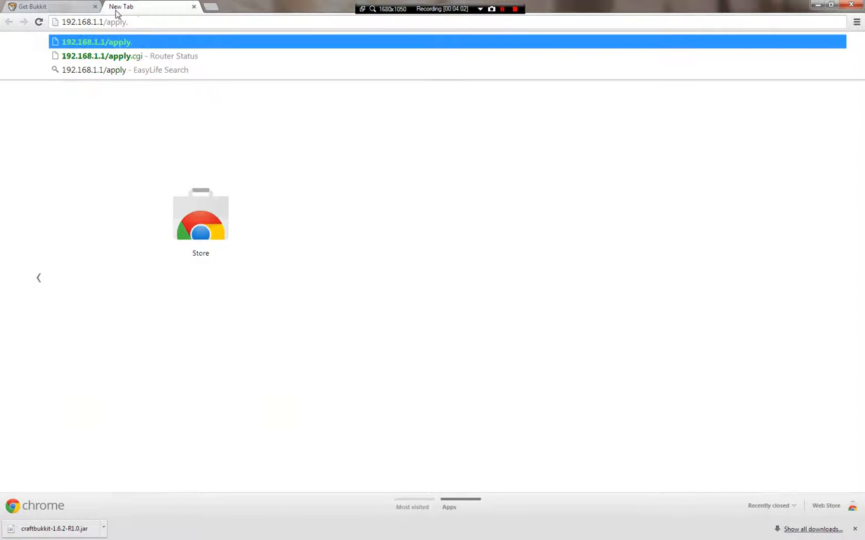
key("BackSpace")
key("BackSpace")
key("BackSpace")
key("BackSpace")
key("BackSpace")
key("BackSpace")
key("BackSpace")
key("Return")
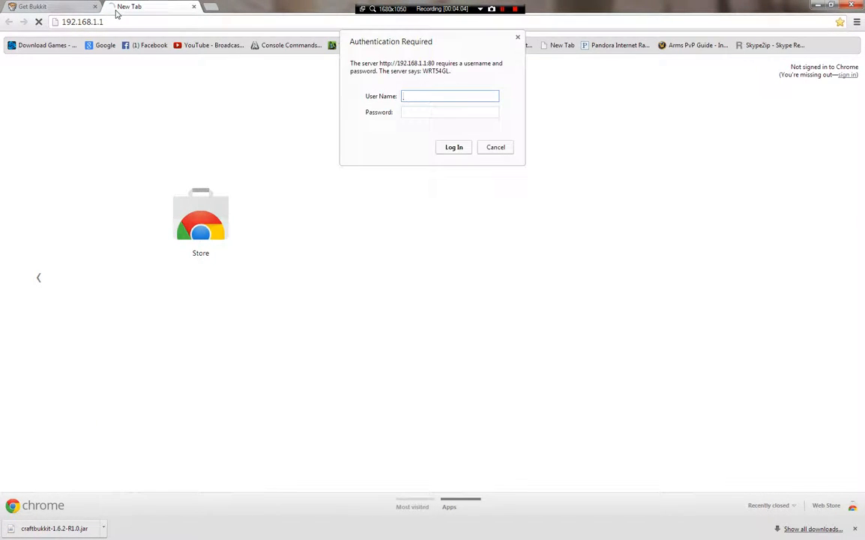
- Run ipconfig in a Command Prompt to see 192.168.1.120, then submit the router login
left_click(11, 531)
type("cmd")
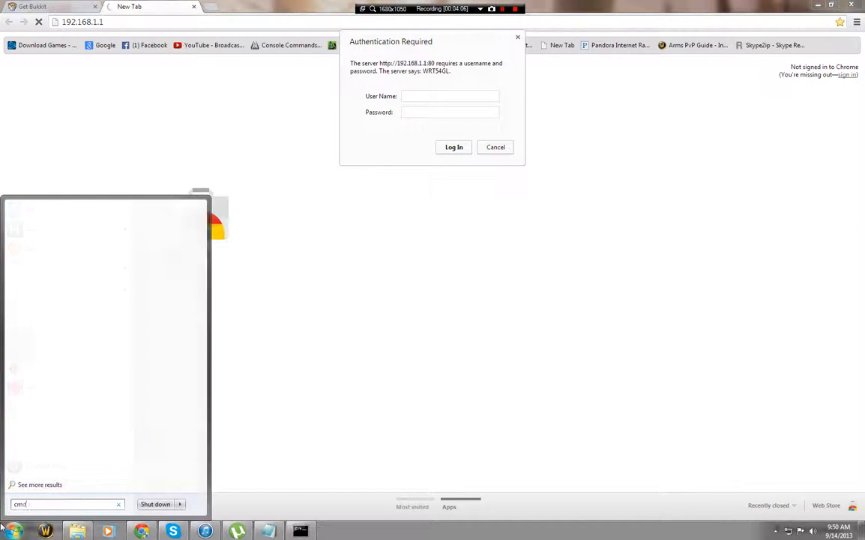
left_click(52, 225)
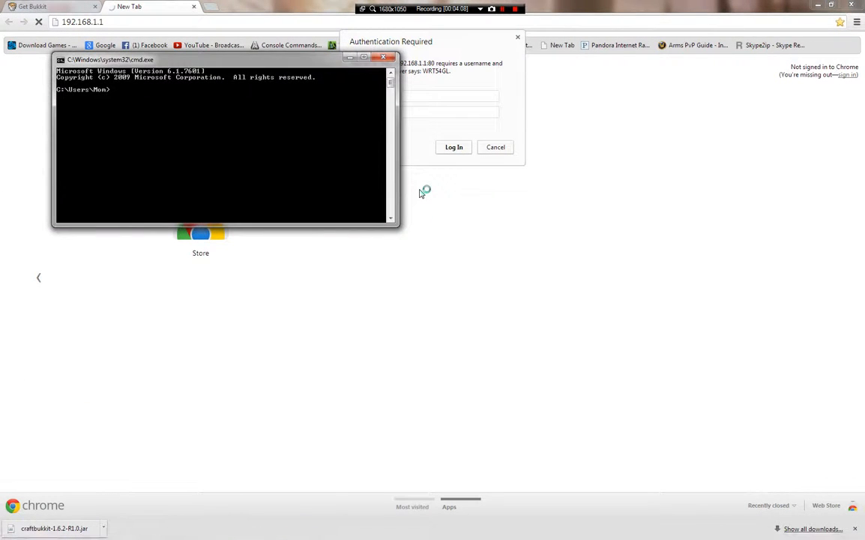
type("ipconfig")
key("Return")
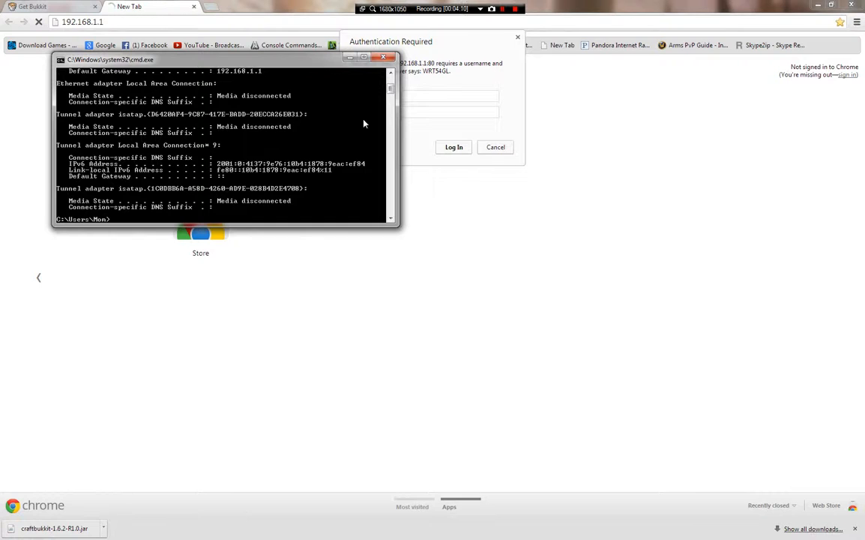
scroll(365, 186, "up", 5)
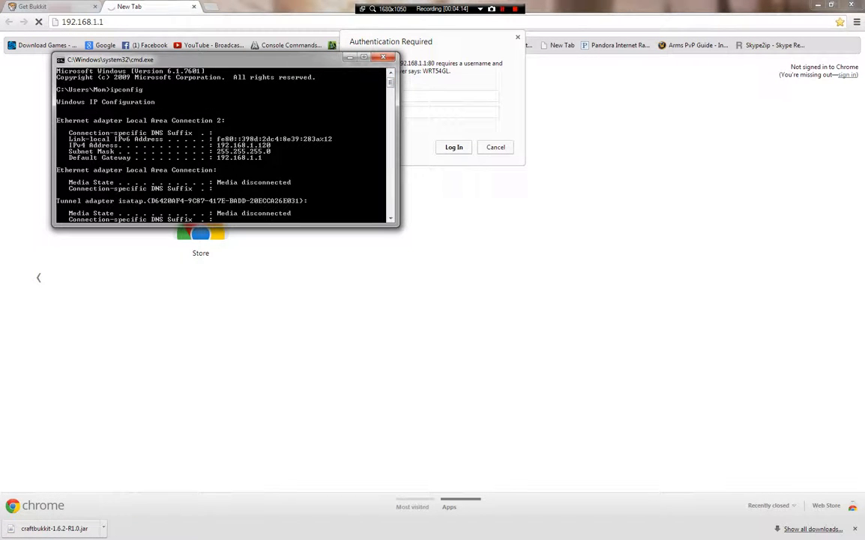
left_click(452, 111)
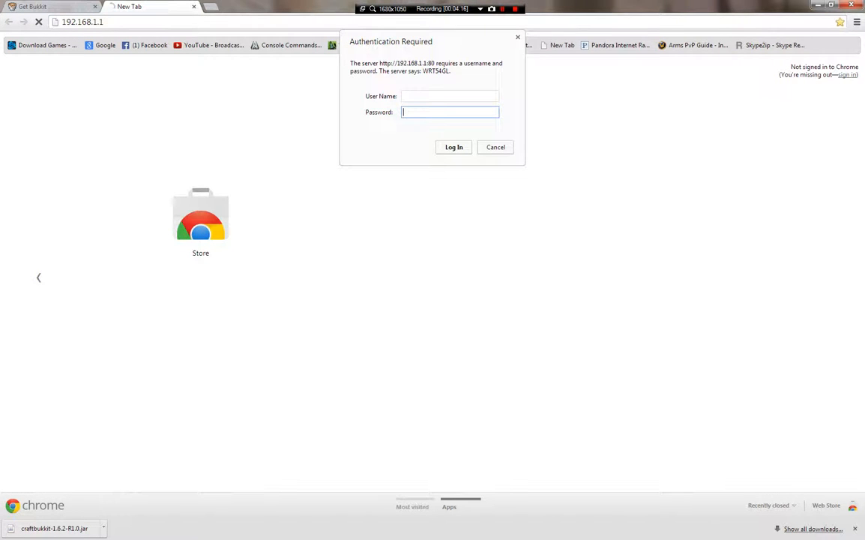
key("Return")
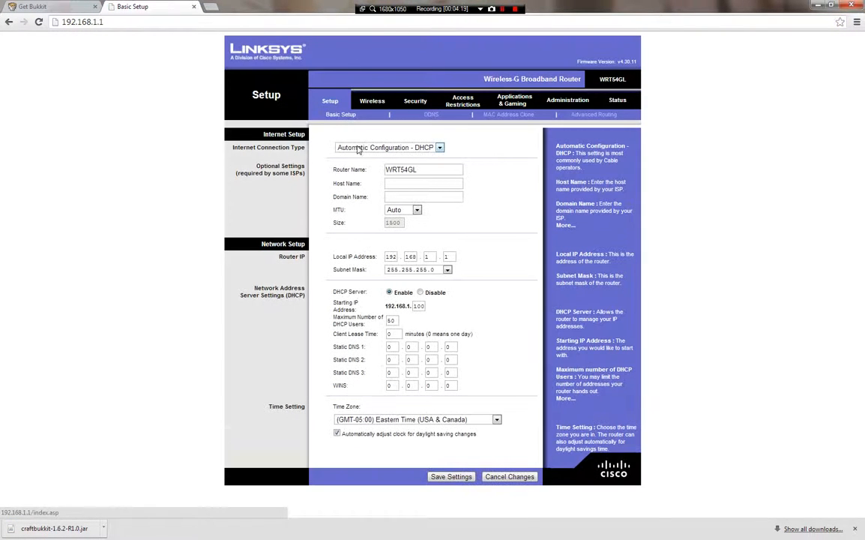
- Check the Port Range Forward rule for port 58882, then view the Security firewall settings
left_click(512, 101)
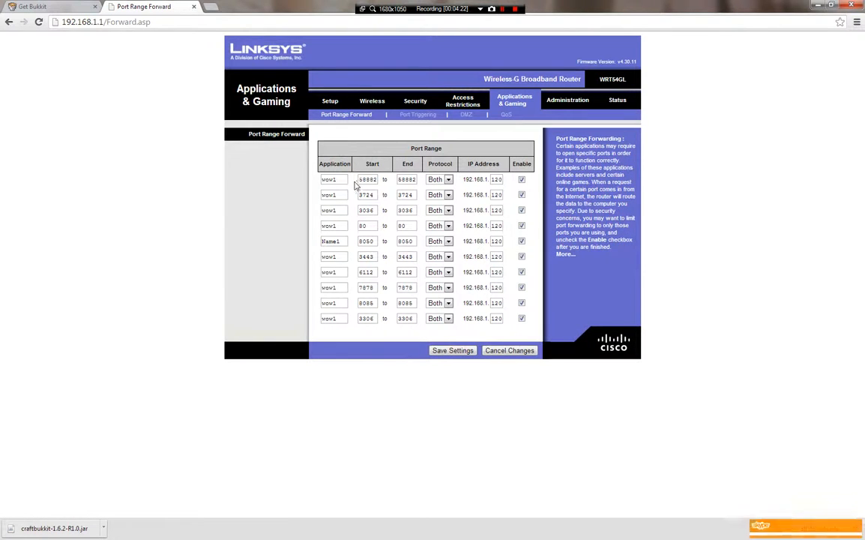
double_click(368, 179)
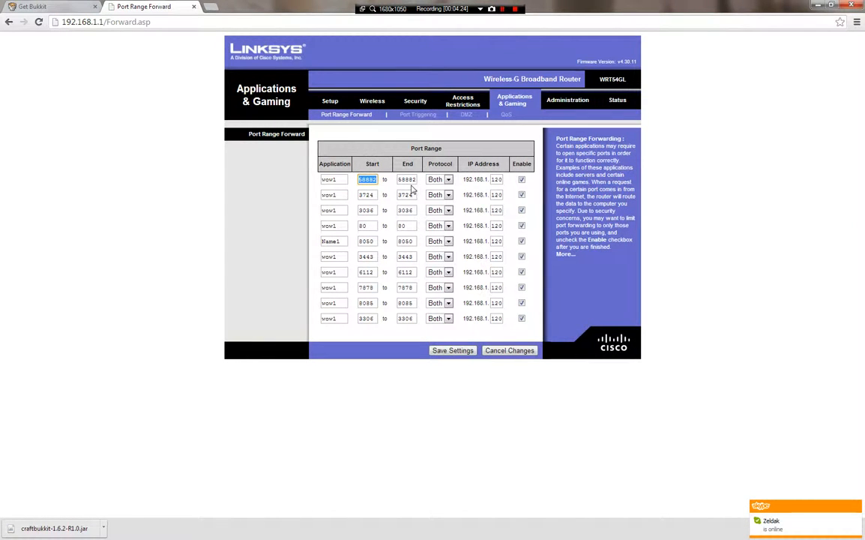
key("Tab")
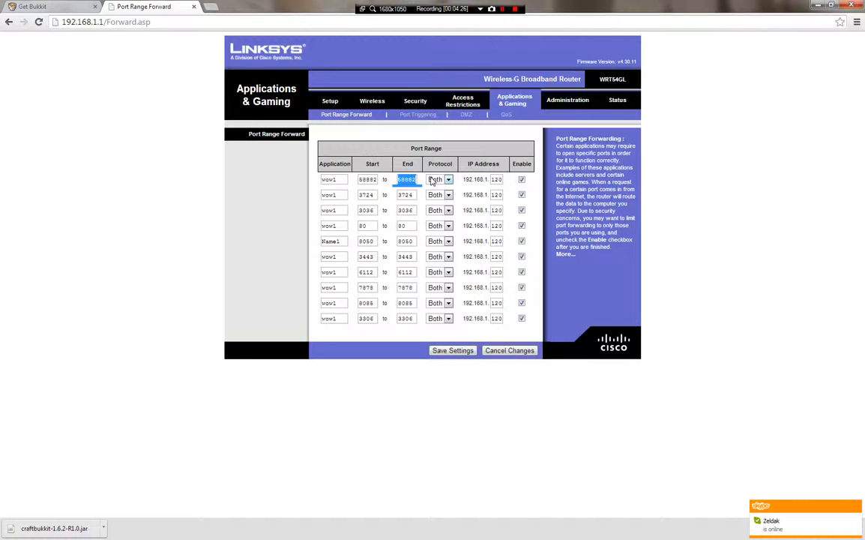
left_click(421, 189)
left_click(417, 103)
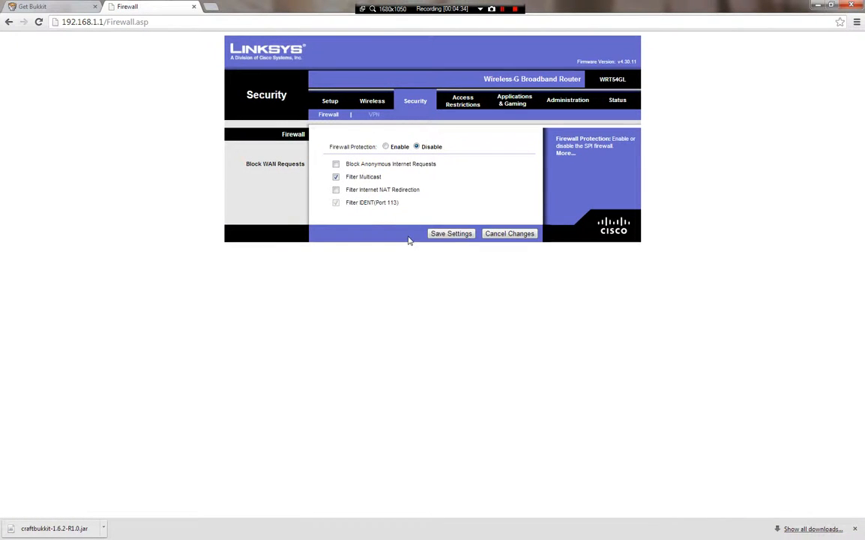
- Close the router tab, then bring up and minimize the ipconfig command window
left_click(193, 6)
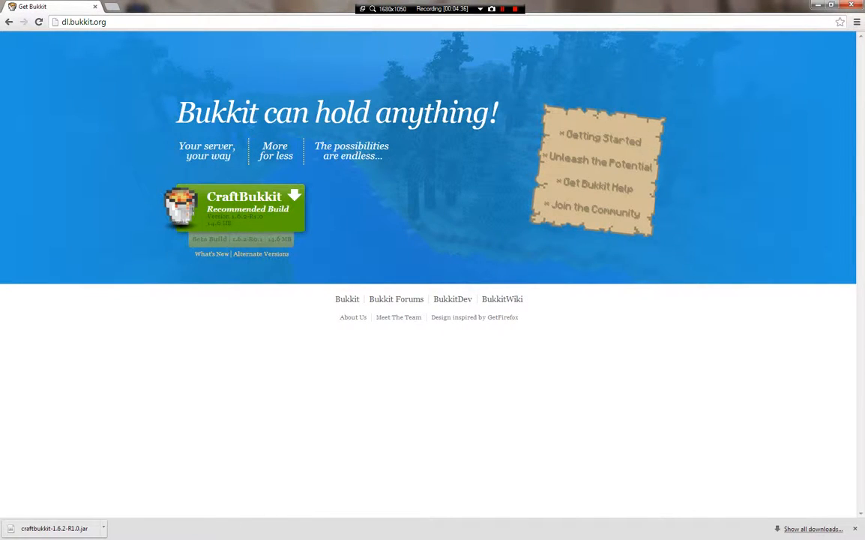
mouse_move(299, 530)
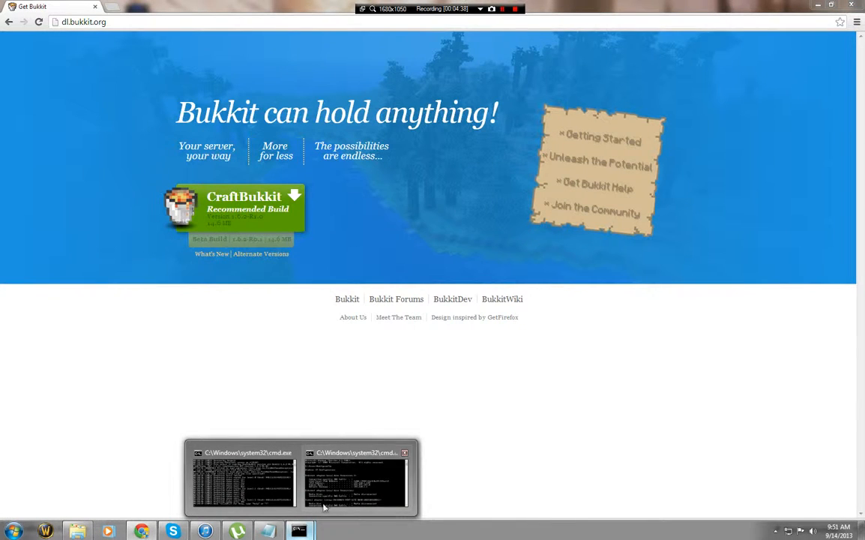
left_click(390, 468)
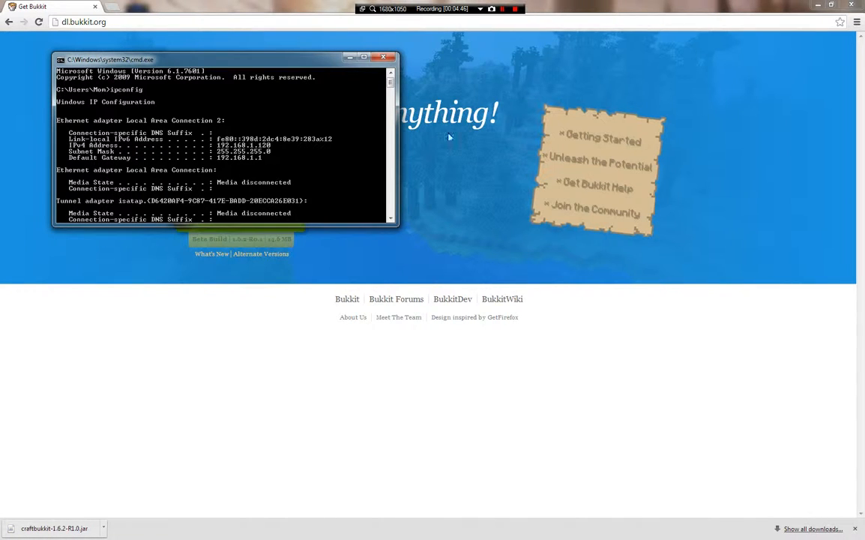
left_click(349, 57)
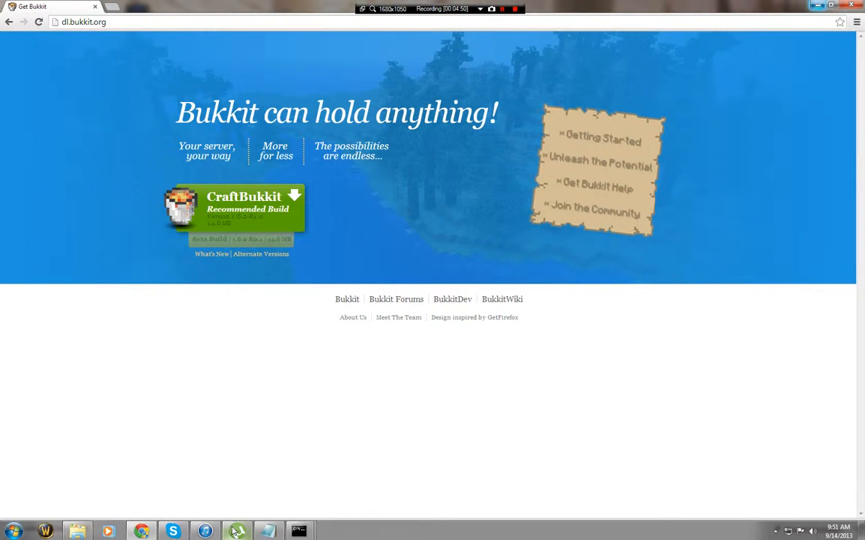
- Close Notepad and minimize Chrome to bring the Youtube server folder forward
left_click(270, 530)
left_click(274, 531)
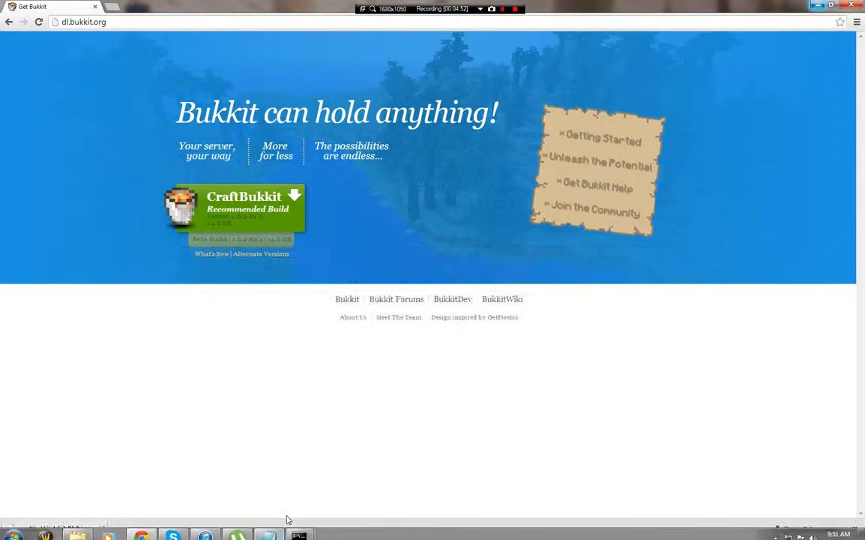
right_click(268, 531)
left_click(253, 502)
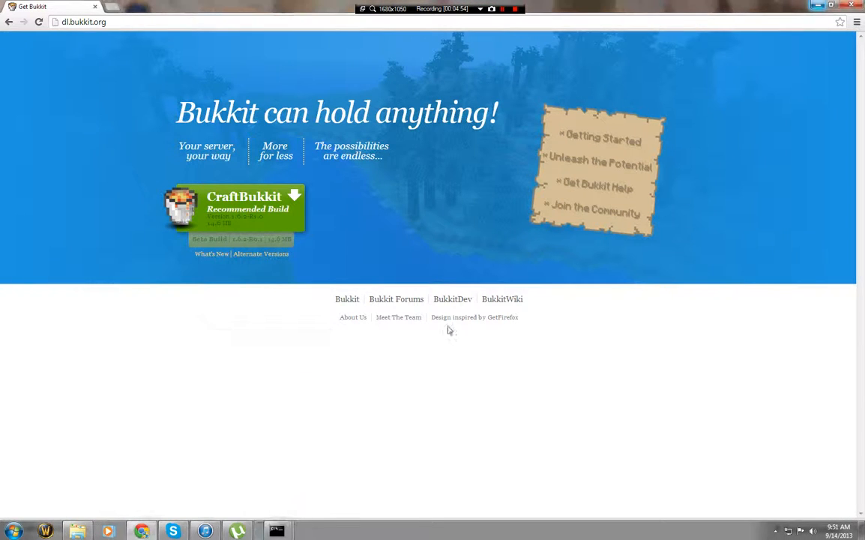
left_click(136, 532)
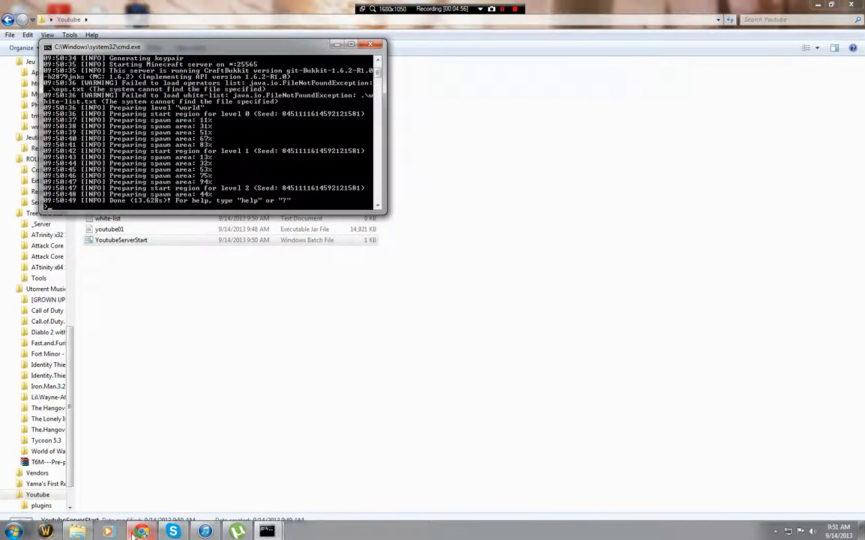
left_click(194, 285)
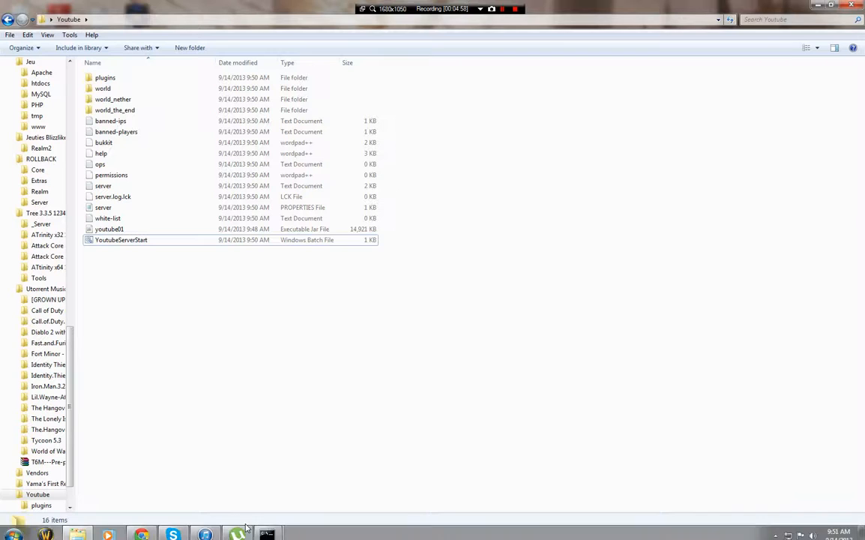
- Shut down the server with the stop command and close its console
mouse_move(264, 531)
left_click(330, 426)
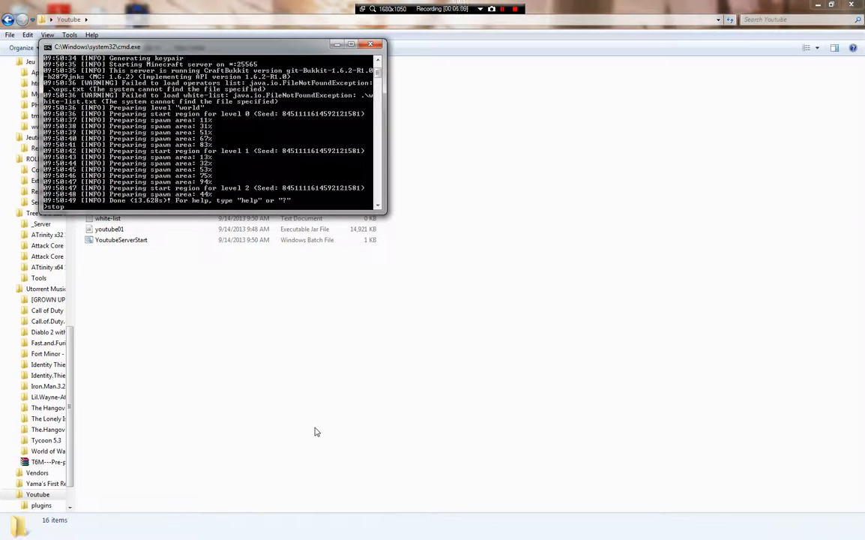
type("stop")
key("Return")
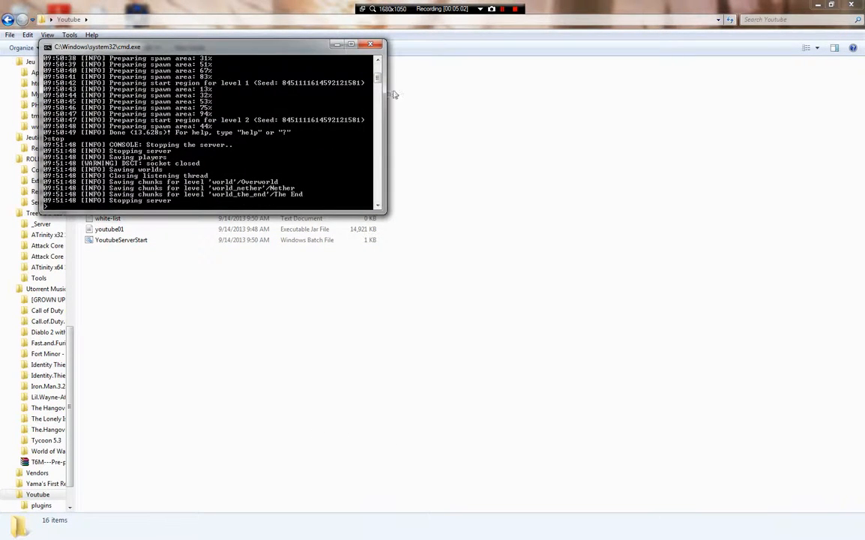
key("Return")
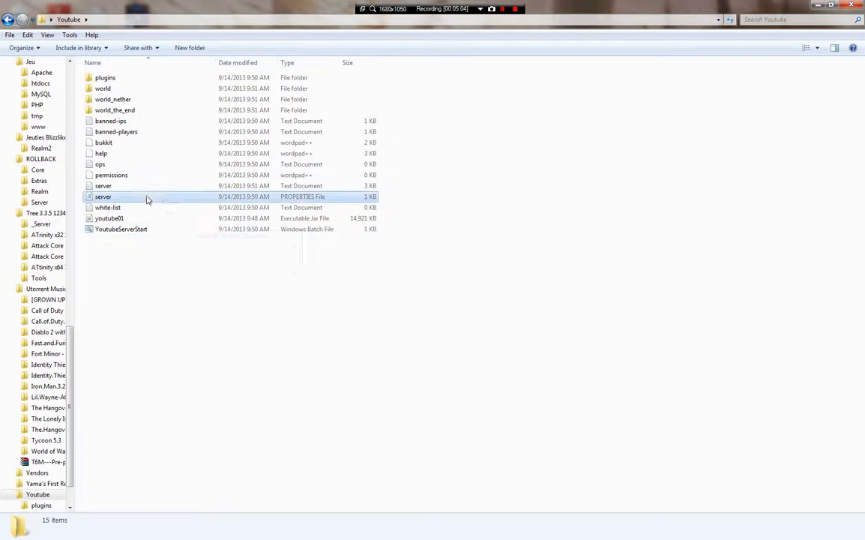
- Open server.properties in Notepad and change server-port from 25565 to 58882
right_click(147, 197)
left_click(171, 214)
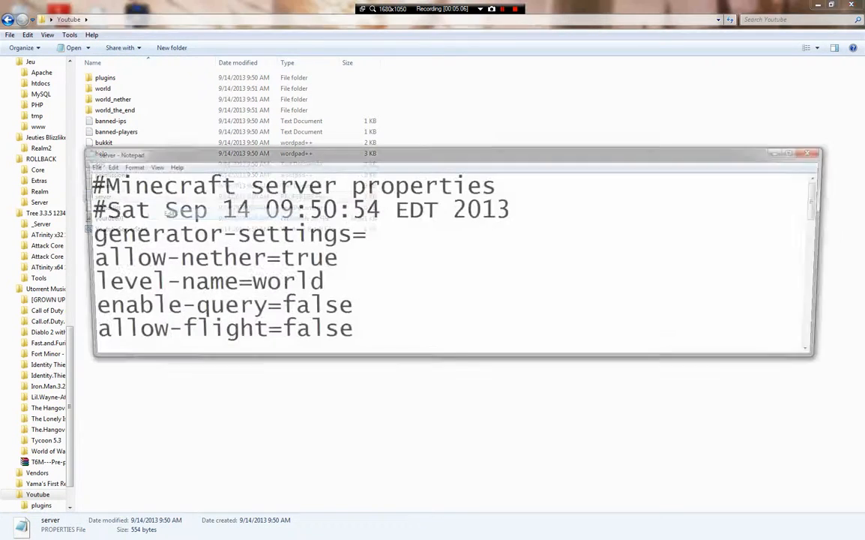
scroll(450, 262, "down", 1)
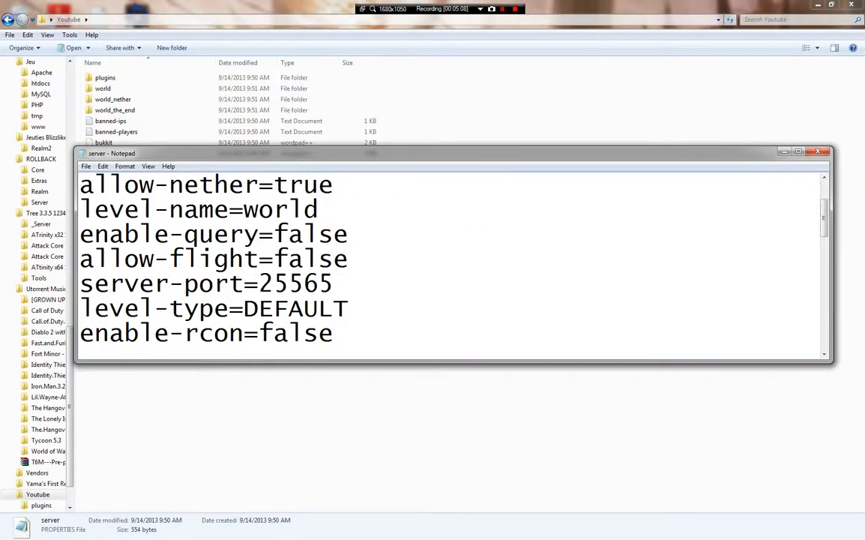
key("BackSpace")
key("BackSpace")
key("BackSpace")
key("BackSpace")
key("BackSpace")
type("58")
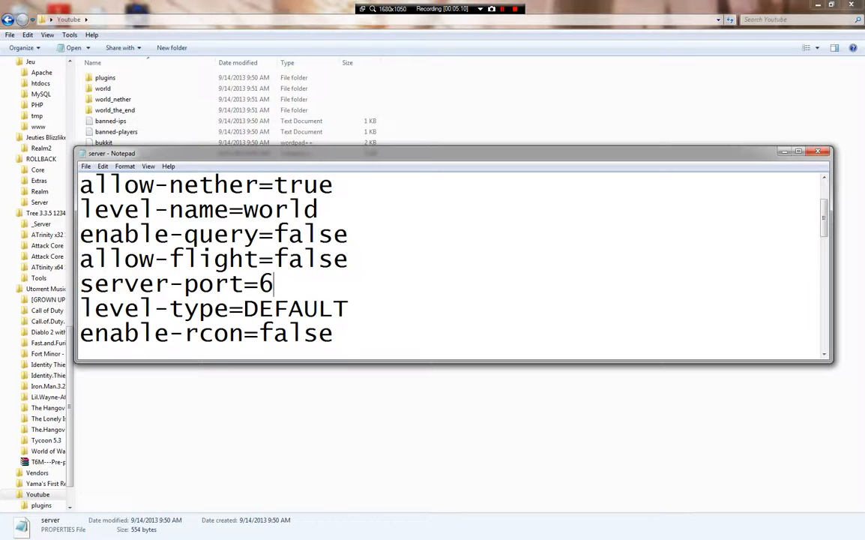
type("882")
- Set enable-query to true
scroll(450, 262, "up", 1)
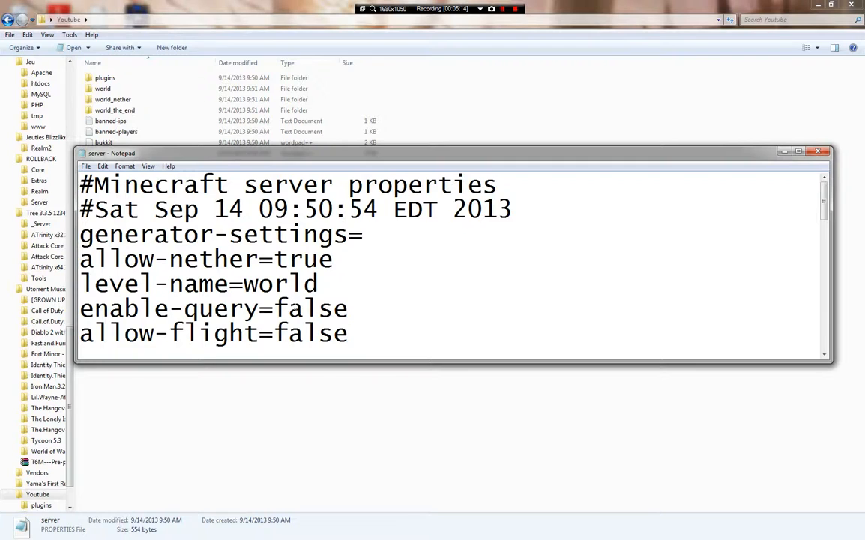
scroll(450, 263, "down", 1)
key("BackSpace")
key("BackSpace")
key("BackSpace")
key("BackSpace")
key("BackSpace")
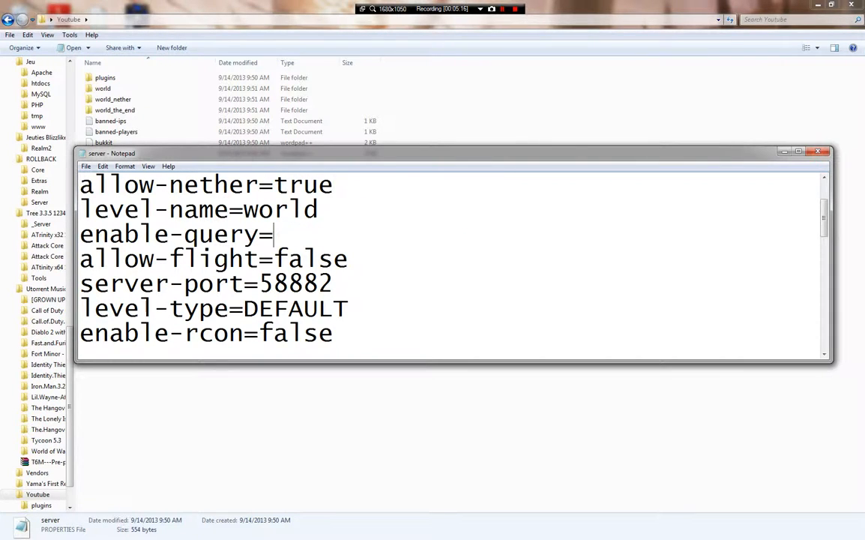
type("truwe")
key("BackSpace")
key("BackSpace")
type("e")
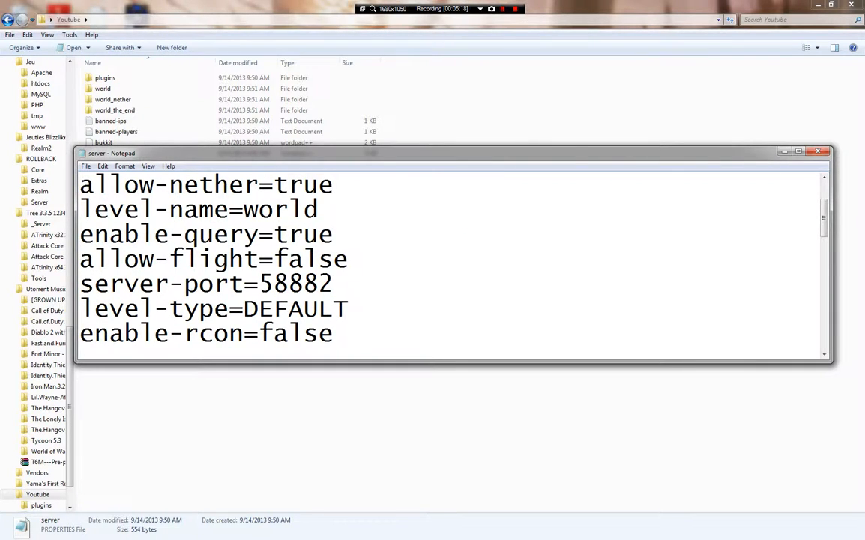
- Set server-ip to 192.168.1.120
left_click_drag(187, 234, 332, 234)
scroll(332, 234, "down", 2)
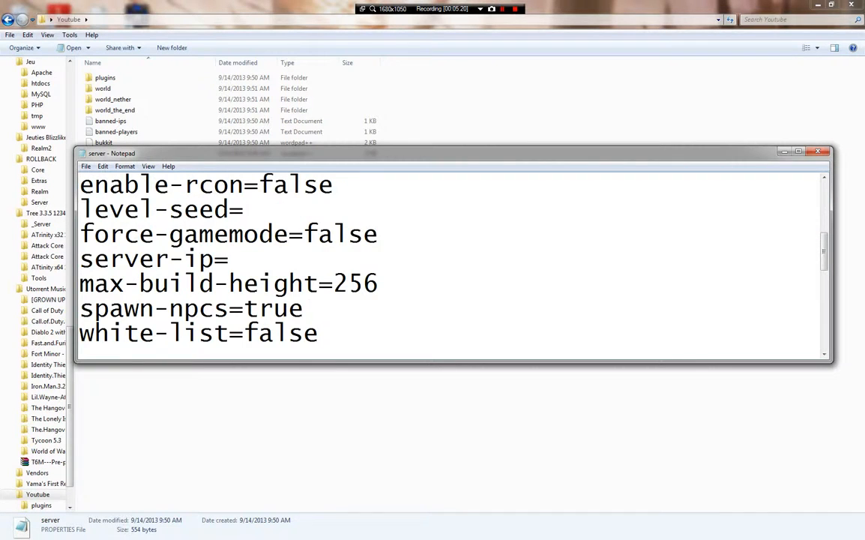
scroll(332, 234, "up", 1)
scroll(332, 233, "down", 2)
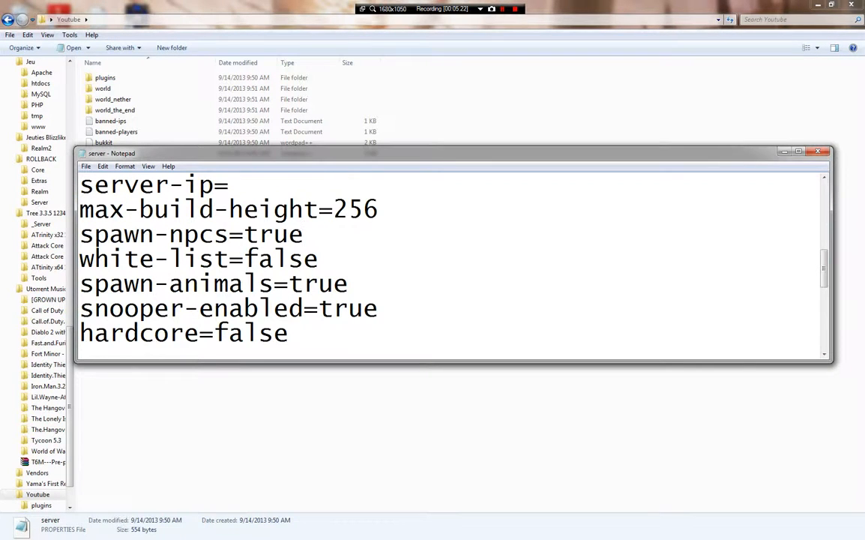
type("192.16")
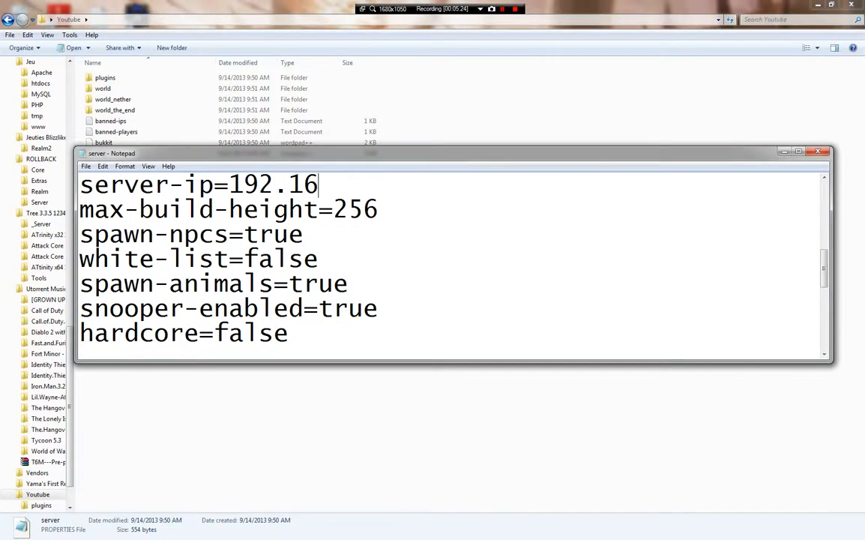
type("8.1.120")
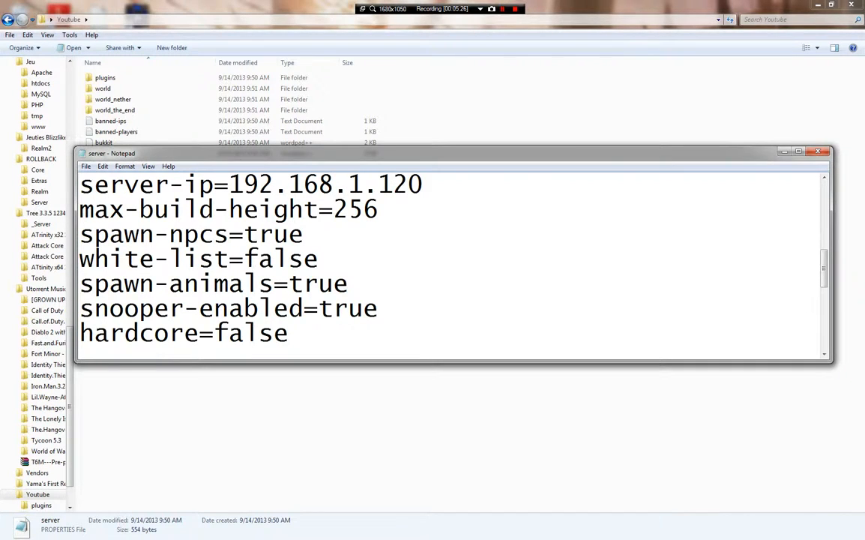
scroll(450, 258, "down", 1)
scroll(449, 258, "up", 1)
scroll(450, 259, "down", 2)
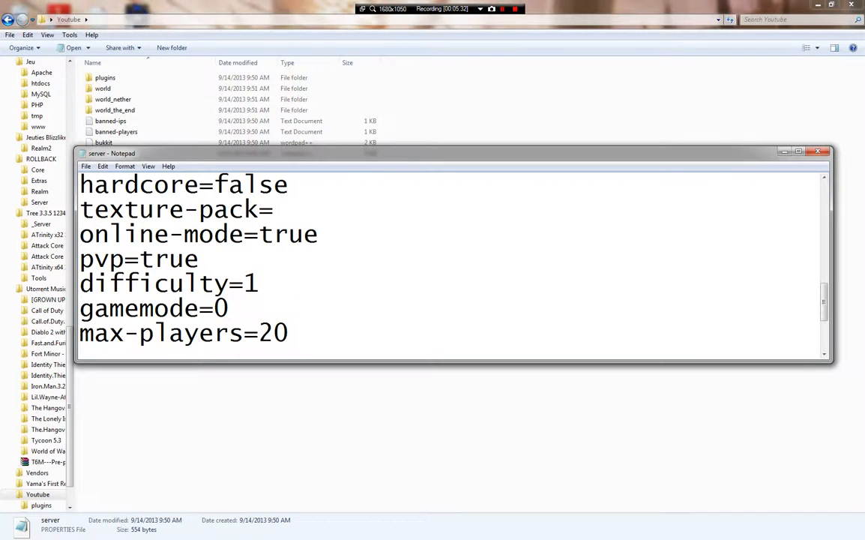
- Set pvp to false and max-players to 200
left_click_drag(318, 234, 259, 234)
left_click(321, 235)
key("shift+Left")
key("shift+Left")
key("shift+Left")
key("shift+Left")
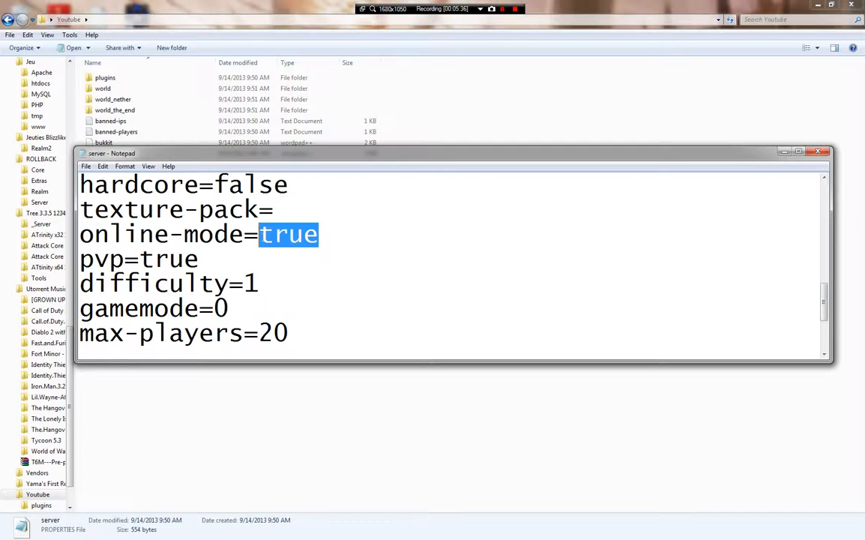
key("Down")
key("BackSpace")
key("BackSpace")
key("BackSpace")
key("BackSpace")
type("false")
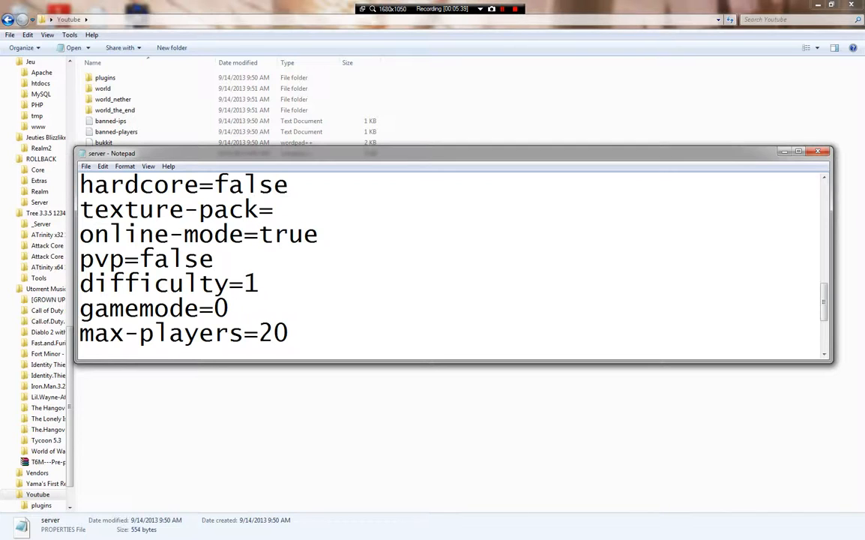
scroll(450, 263, "down", 1)
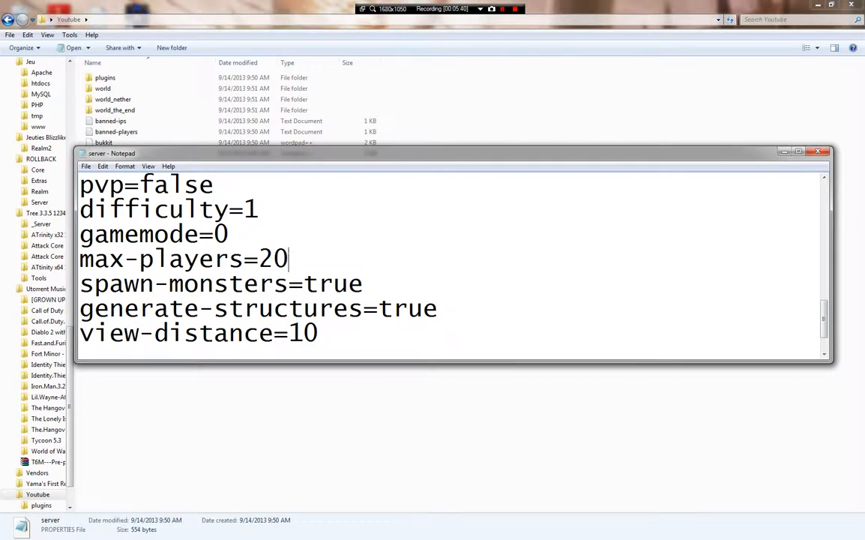
type("0")
- Close Notepad, saving the changes to server.properties
scroll(450, 262, "down", 1)
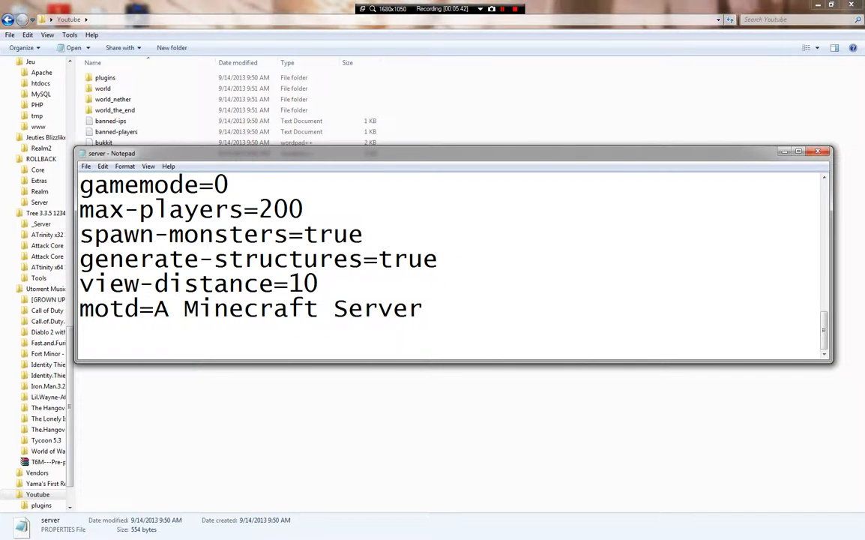
left_click(821, 153)
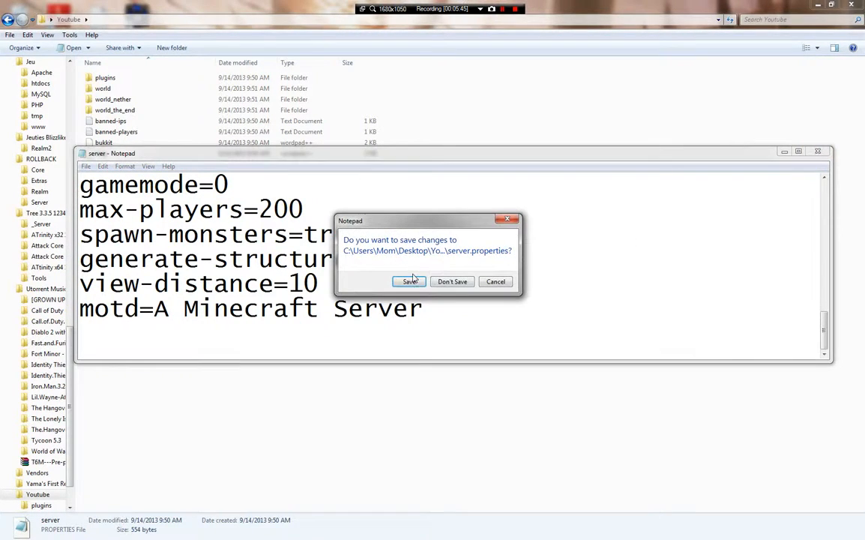
left_click(409, 282)
left_click(178, 259)
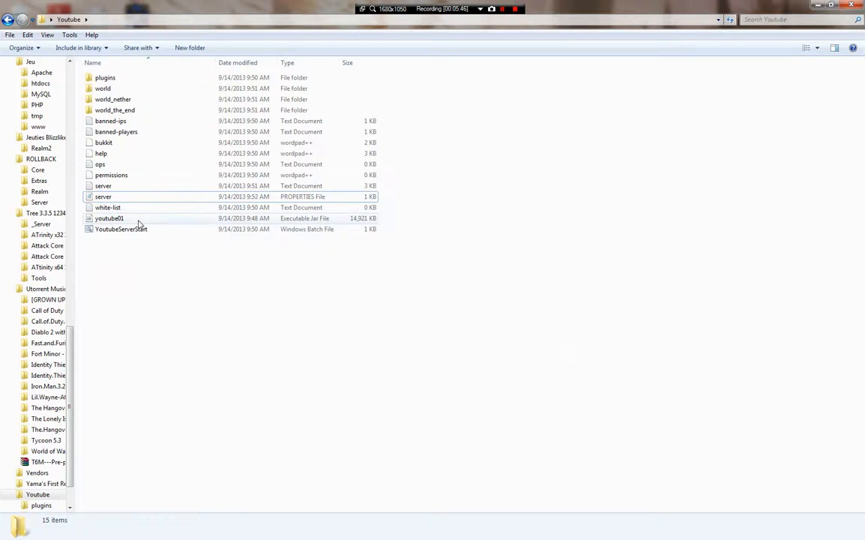
- Close the old console, relaunch the server via YoutubeServerStart, and tuck its window away
left_click(269, 531)
right_click(268, 531)
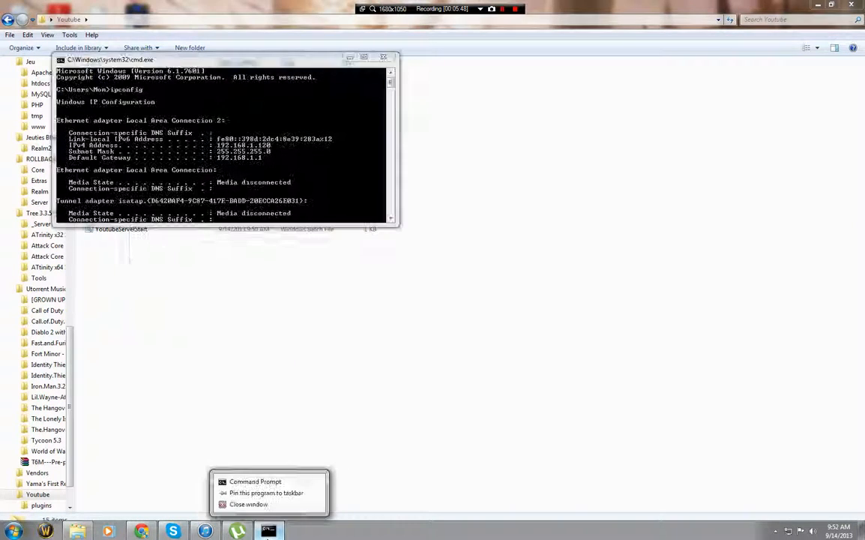
left_click(245, 507)
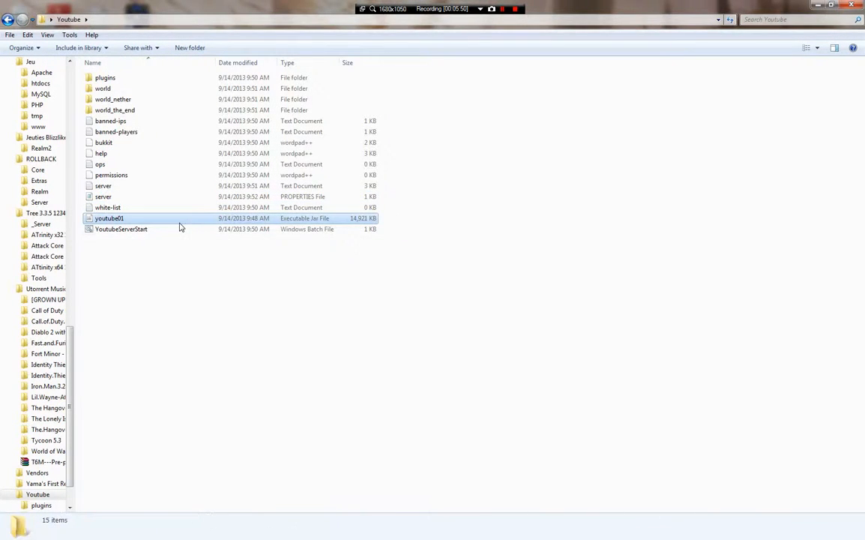
double_click(184, 228)
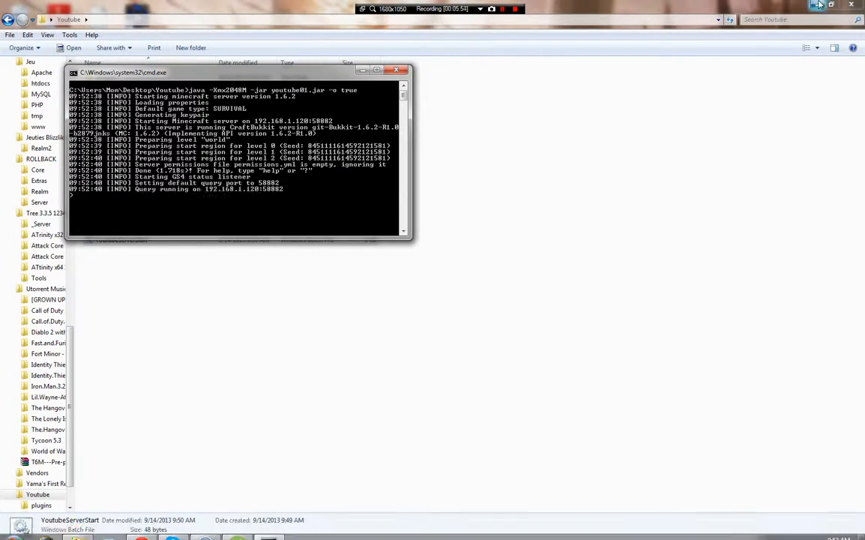
left_click(854, 5)
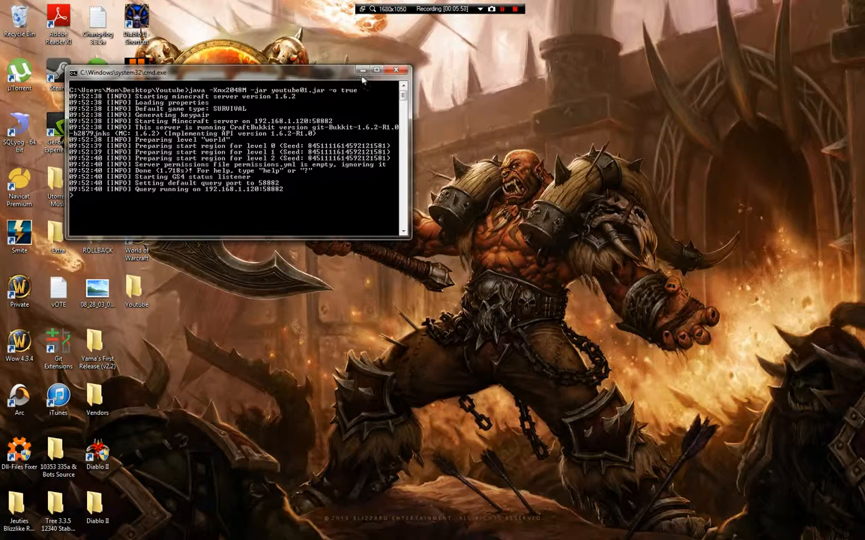
left_click(363, 71)
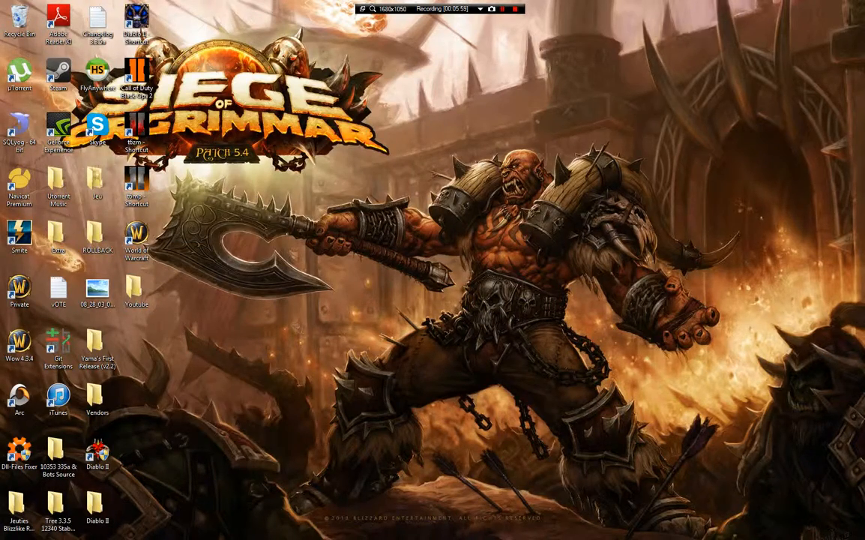
- Open the Minecraft 1.6.1 launcher from the Extra folder and hit Play to start the game
double_click(58, 236)
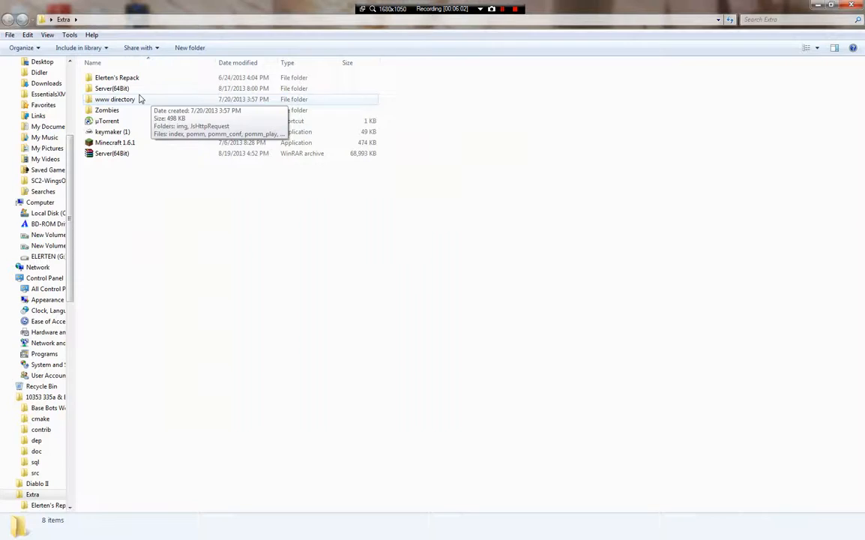
left_click(140, 142)
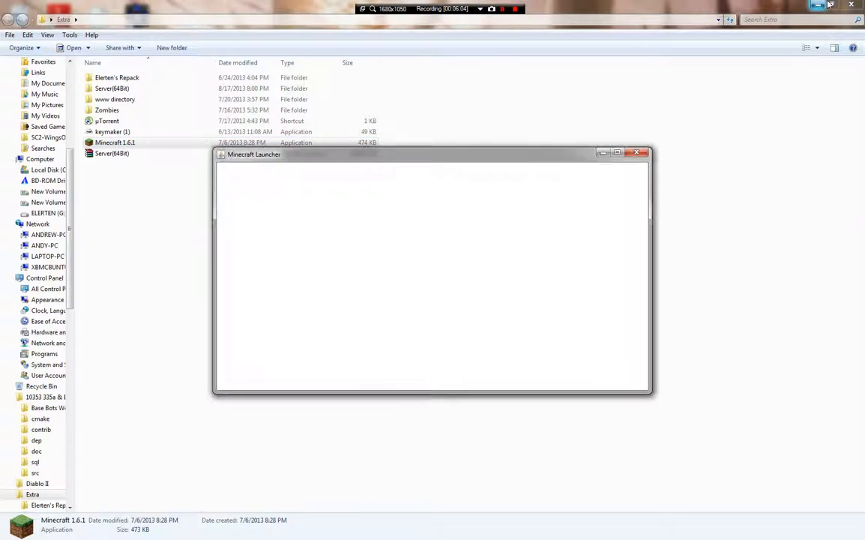
left_click(818, 4)
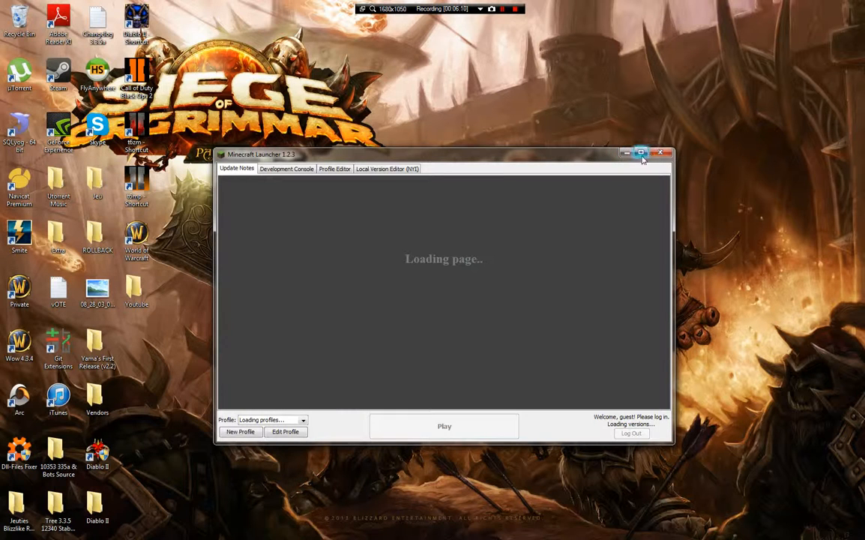
left_click(269, 531)
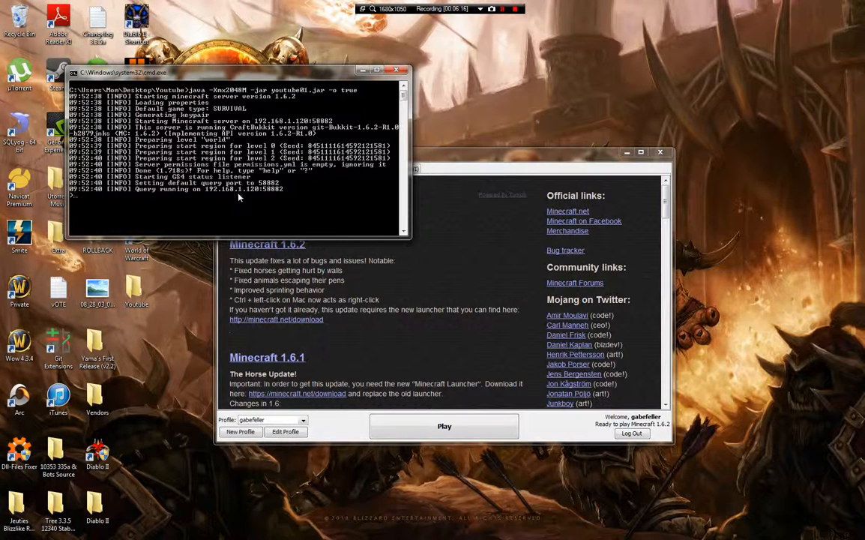
left_click(463, 434)
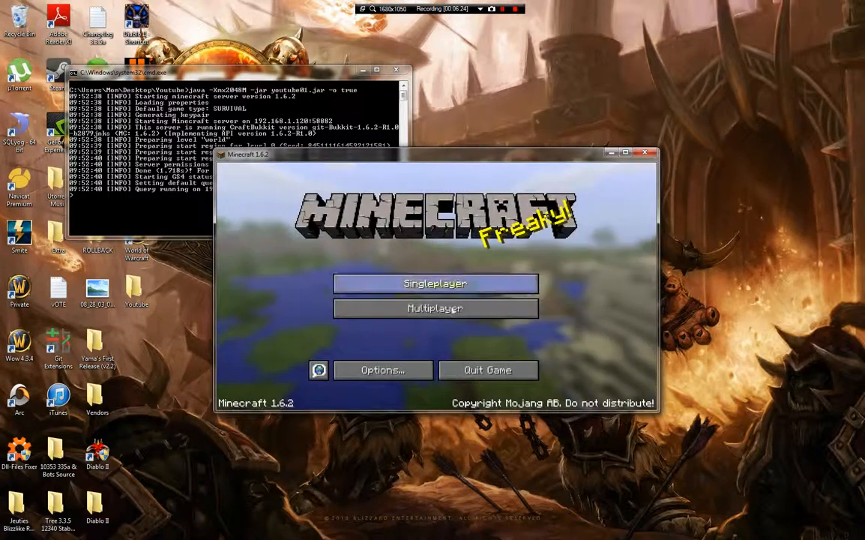
- Open the Multiplayer server list and maximize the Minecraft window
left_click(448, 311)
scroll(482, 326, "down", 2)
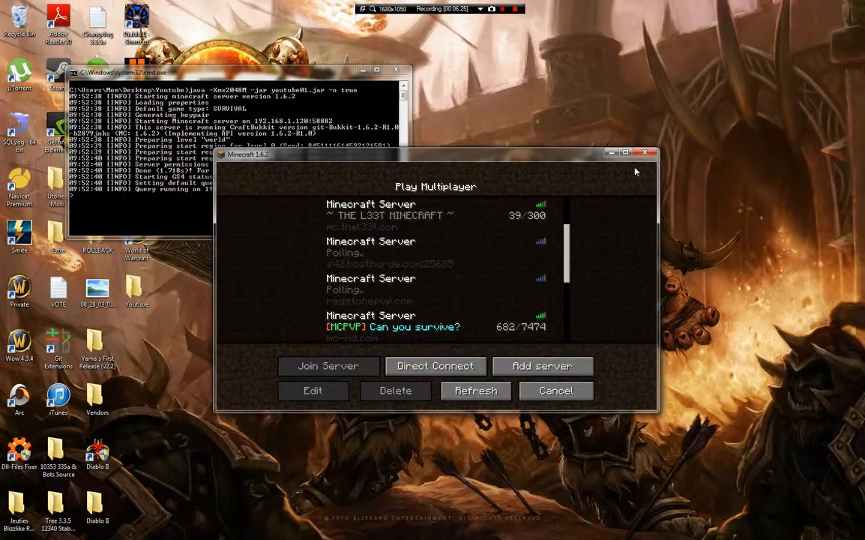
left_click(612, 153)
left_click(301, 532)
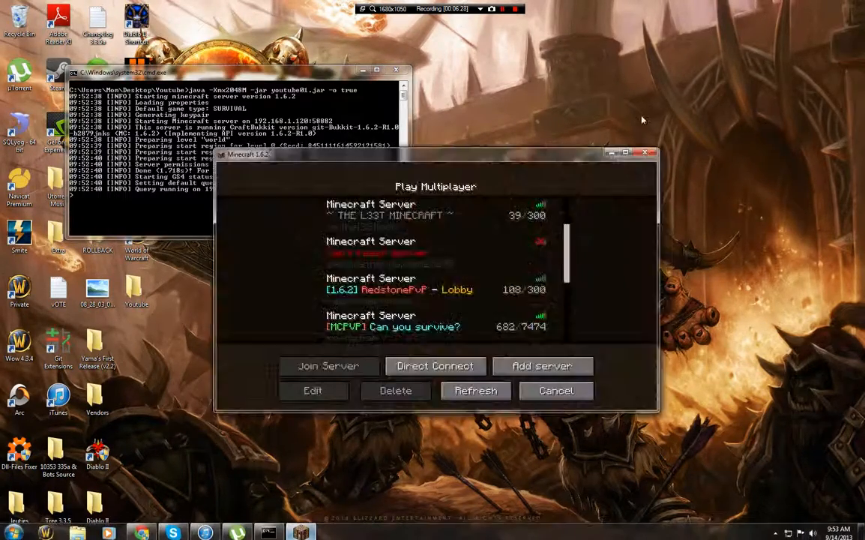
left_click(625, 153)
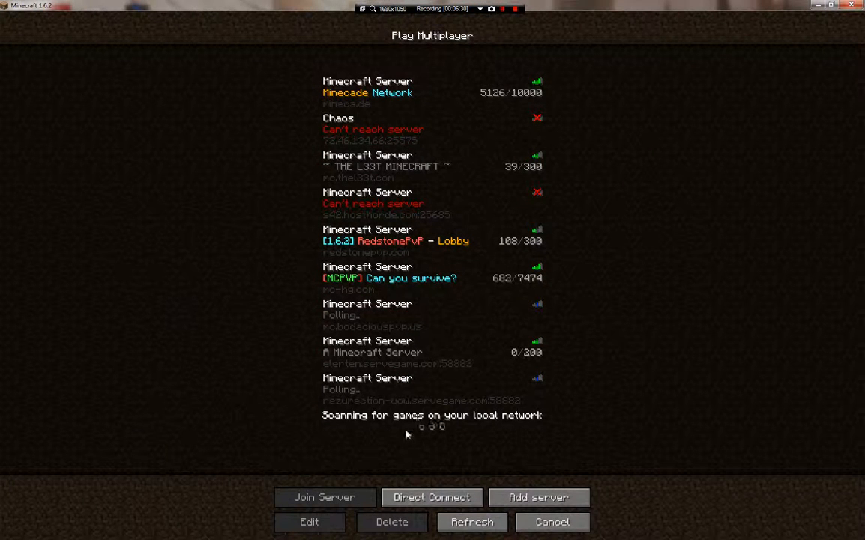
- Delete the last server, refresh the list, and join A Minecraft Server
left_click(498, 391)
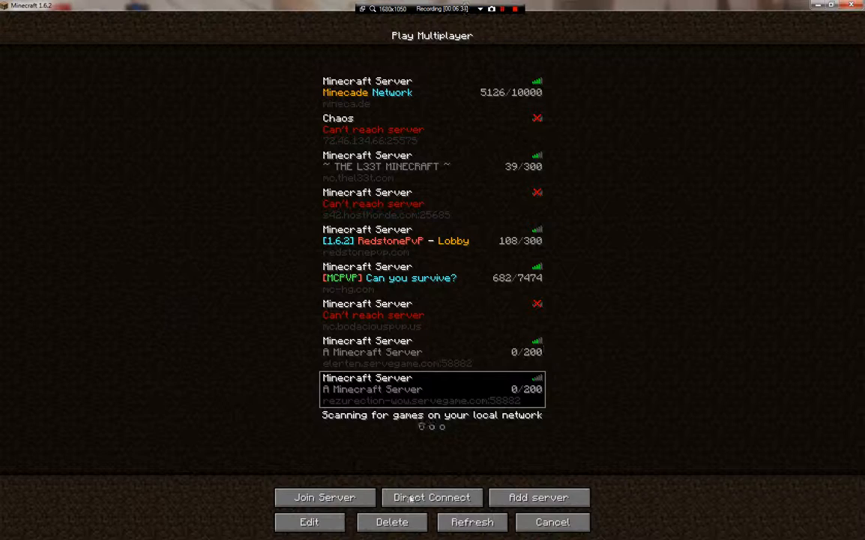
left_click(392, 521)
left_click(324, 207)
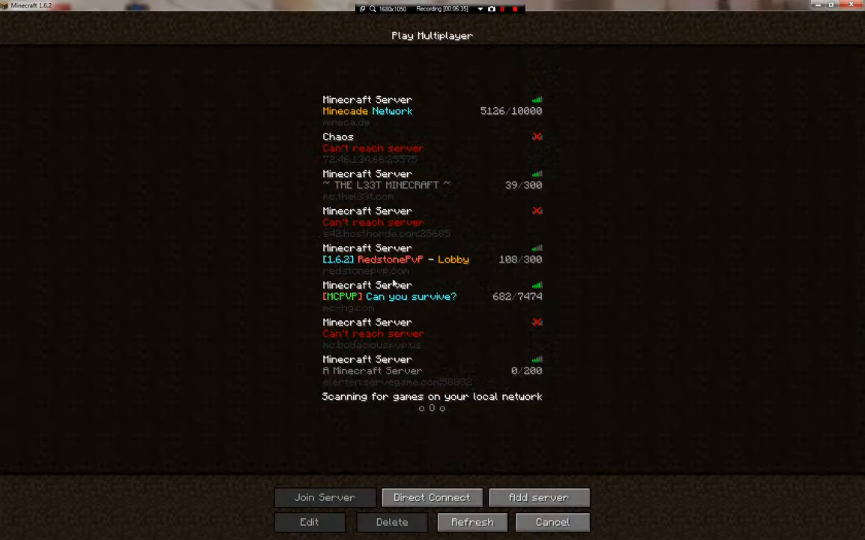
left_click(465, 519)
left_click(529, 362)
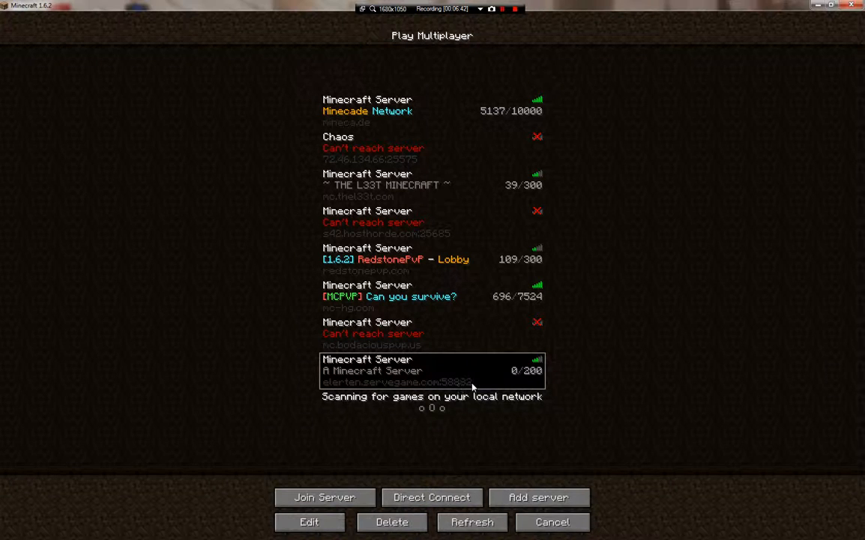
left_click(348, 499)
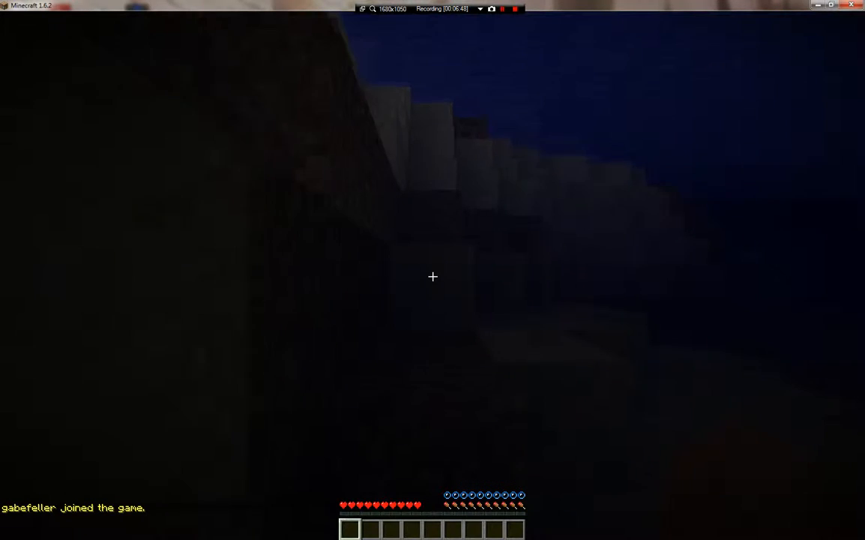
- Climb out of the water and dig several grass and dirt blocks, then pause the game
key("space")
key("w")
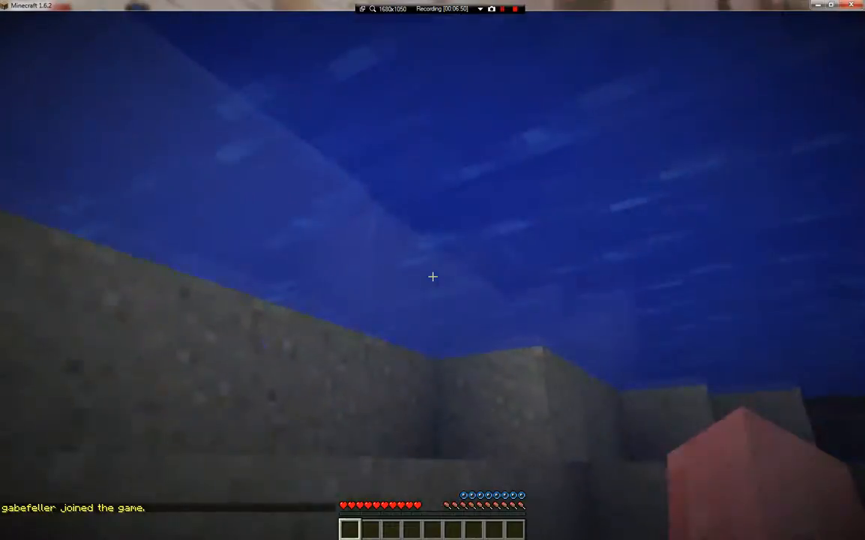
key("w")
key("space")
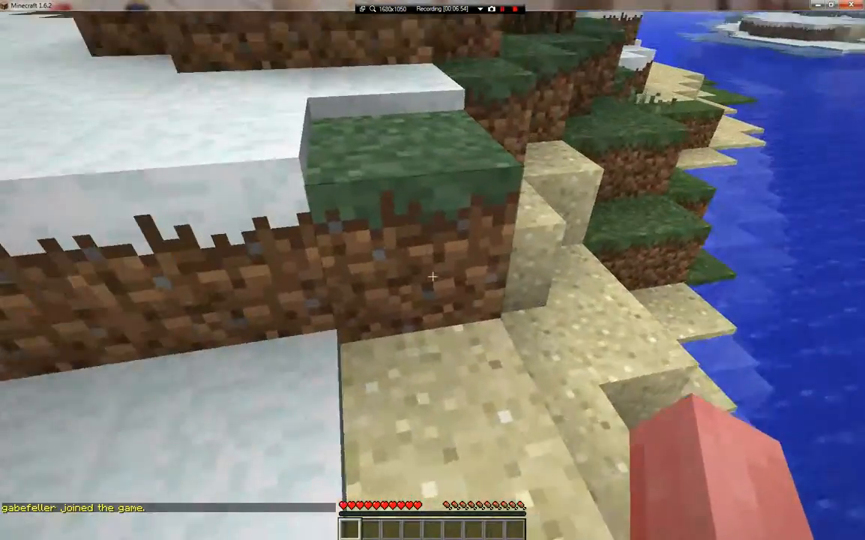
left_click(432, 276)
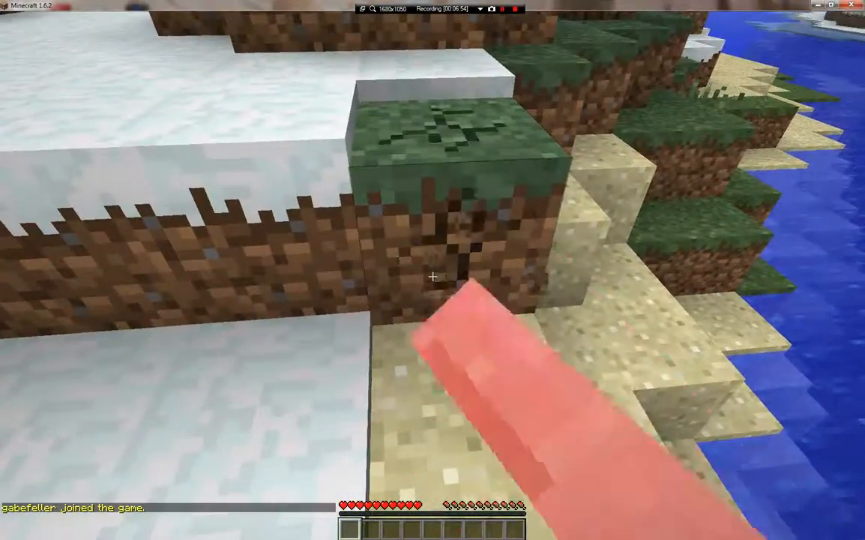
key("w")
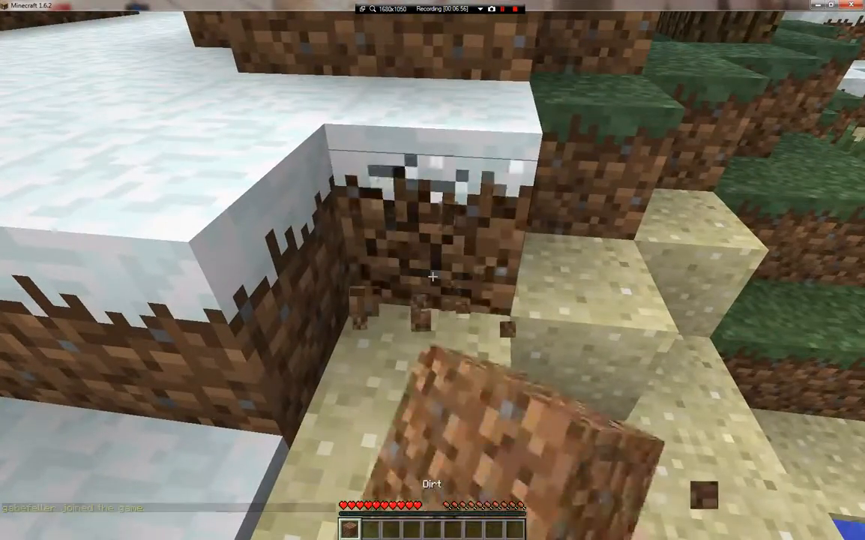
key("w")
left_click(432, 276)
left_click(432, 277)
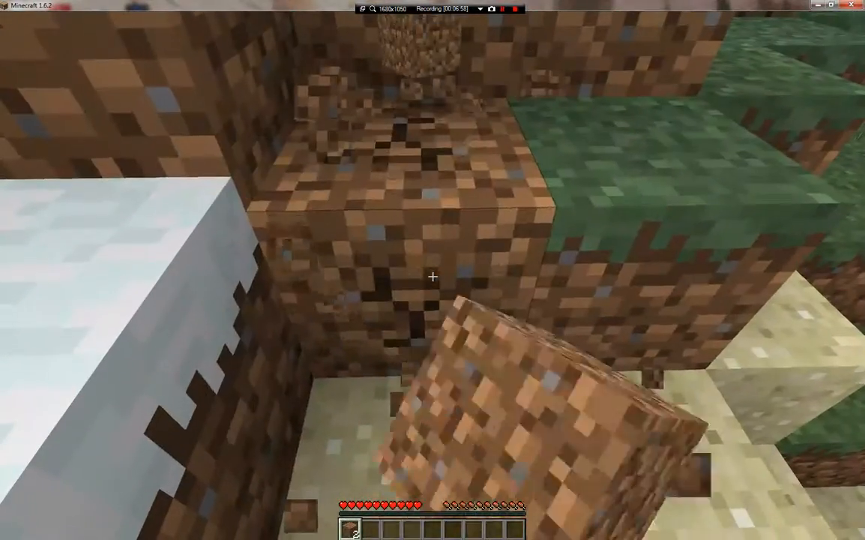
key("w")
left_click(433, 277)
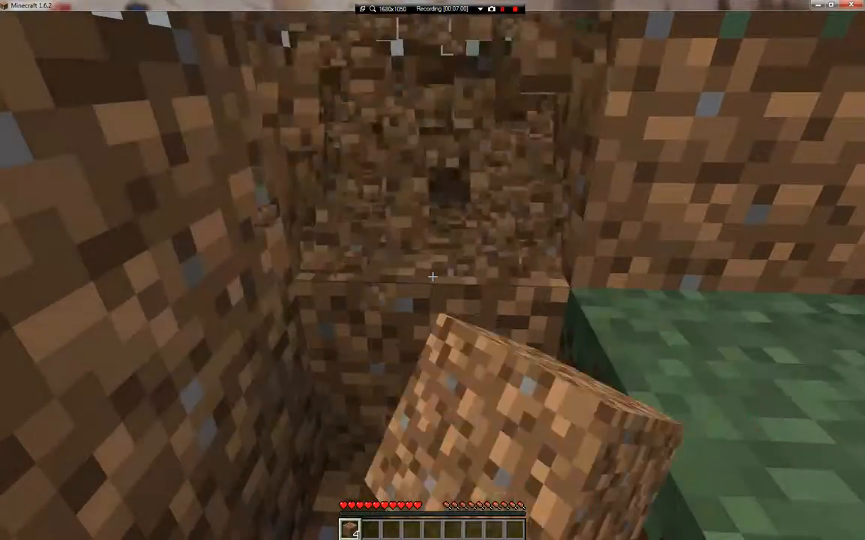
left_click(433, 276)
key("w")
left_click(432, 277)
left_click(432, 276)
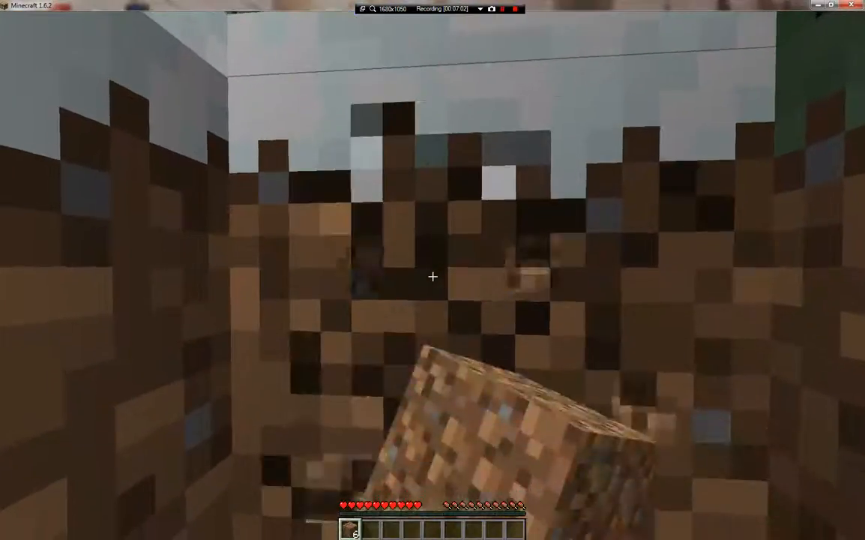
key("w")
left_click(433, 276)
key("Escape")
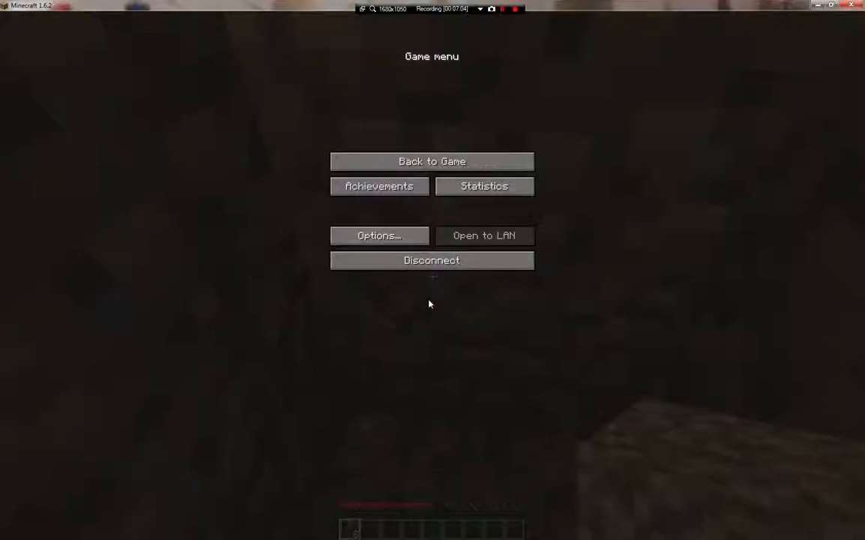
key("alt+Tab")
- Look up the public IP address 97.83.16.123 on ipchicken.com
left_click(140, 531)
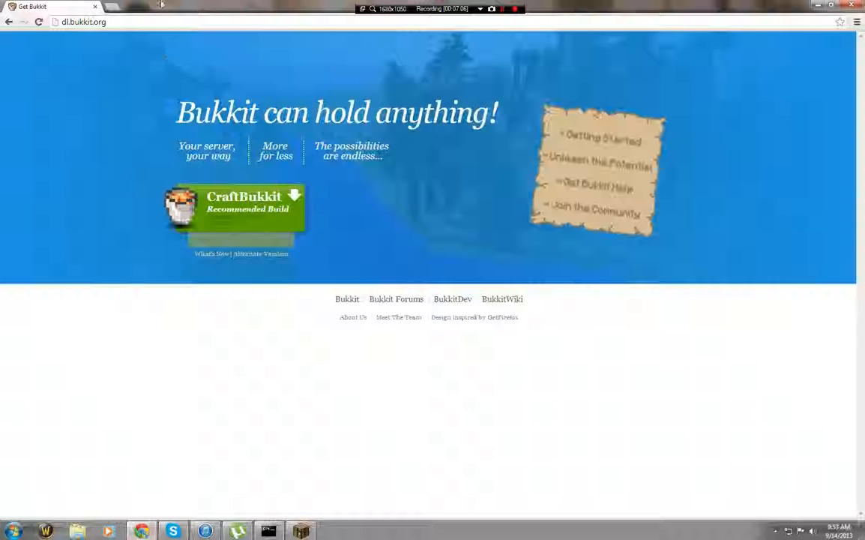
key("ctrl+l")
type("ipchicken")
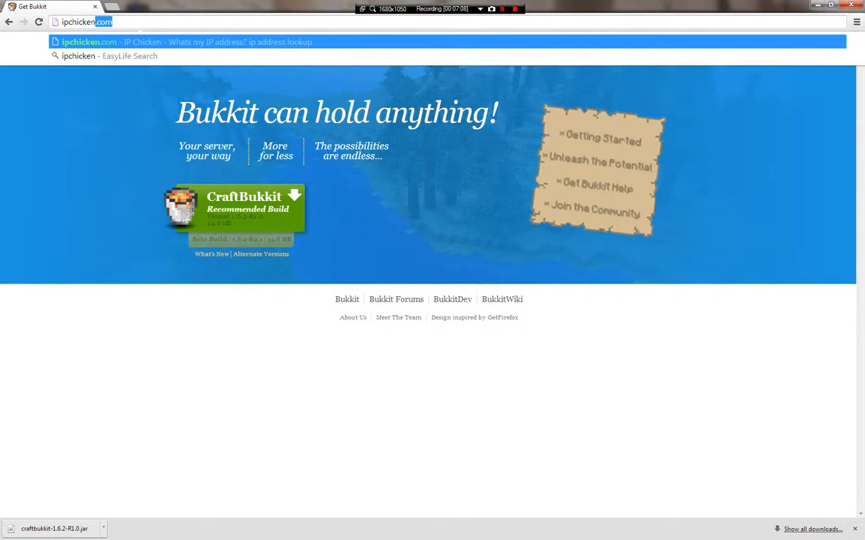
key("Return")
left_click_drag(488, 137, 385, 137)
left_click(502, 135)
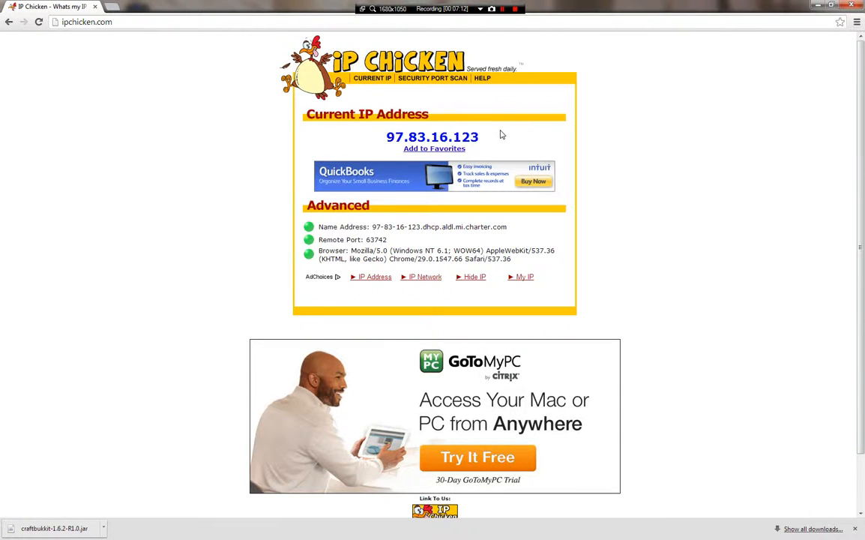
left_click_drag(480, 137, 663, 160)
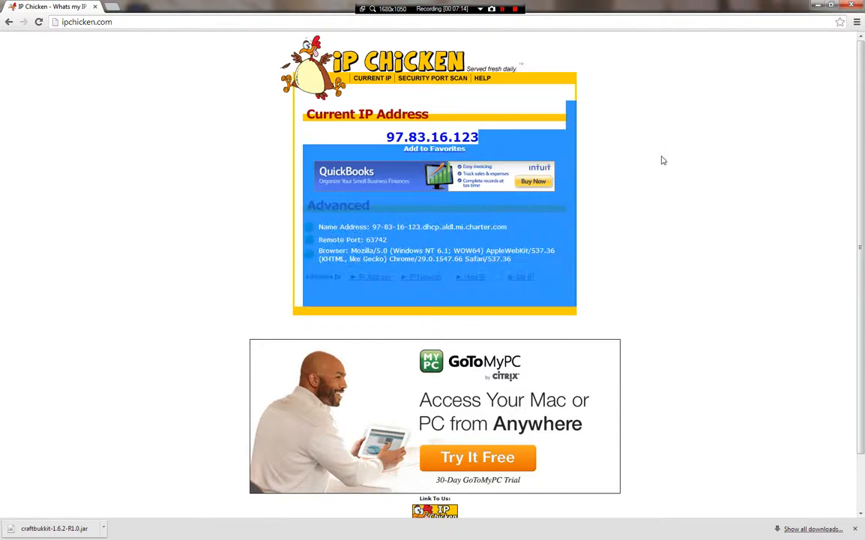
- Go to the No-IP website
left_click(142, 21)
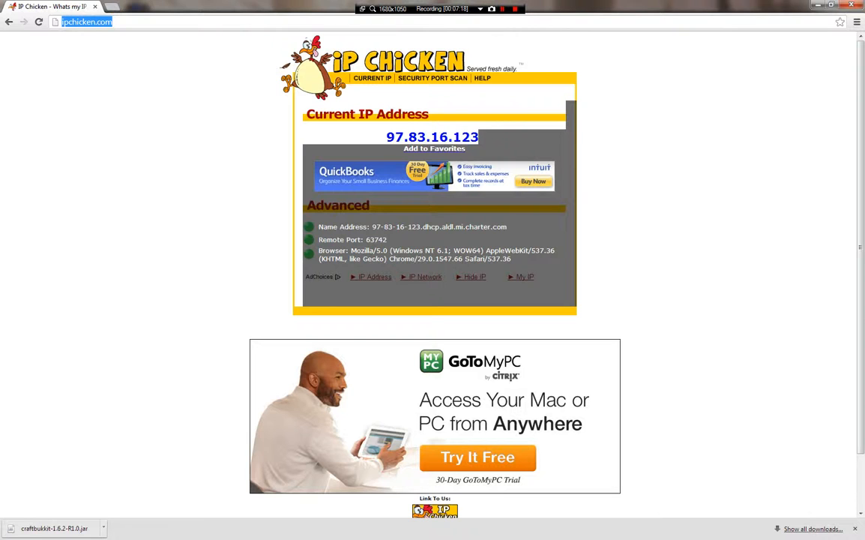
type("noip")
key("Return")
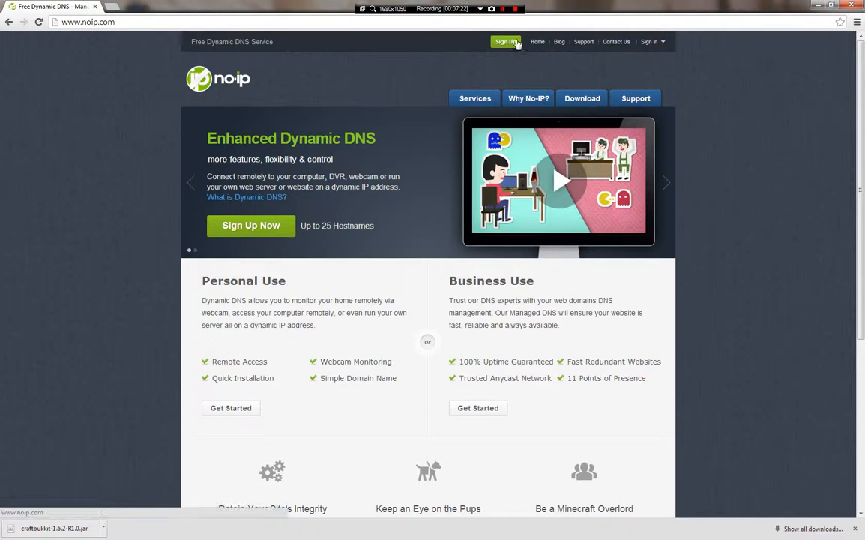
- Sign in to No-IP using the saved account username
mouse_move(672, 47)
left_click(628, 80)
type("and")
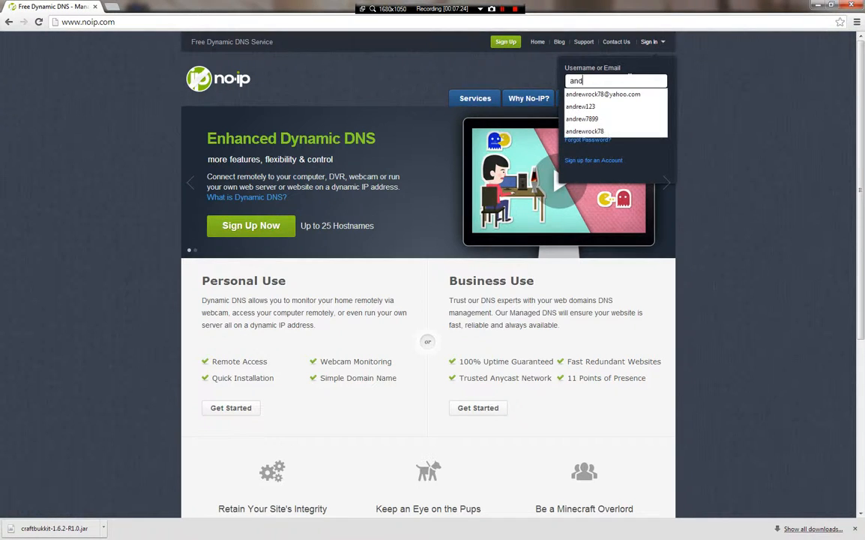
type("rew")
key("Down")
key("Return")
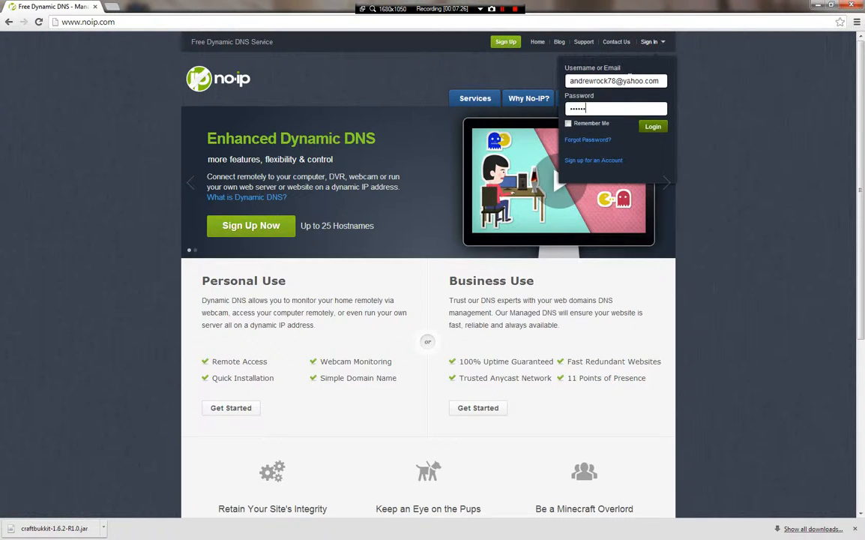
key("Return")
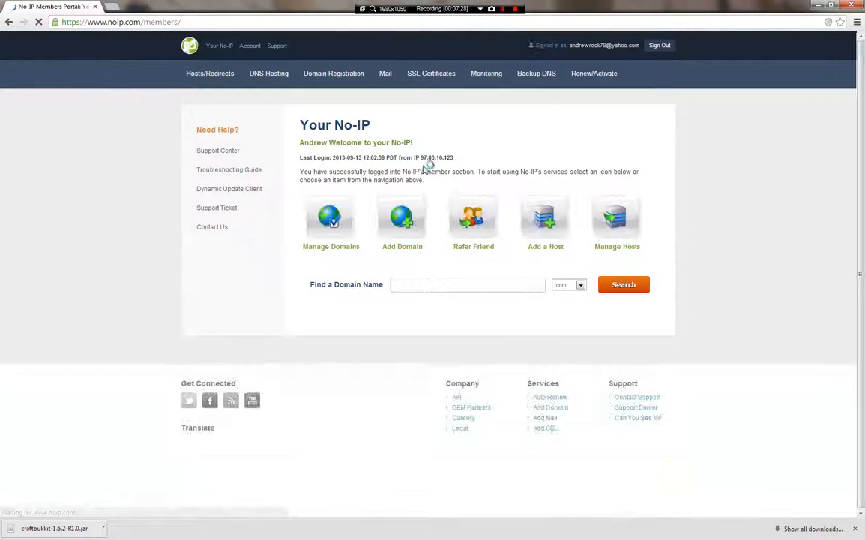
- Start a new host on the blogsyte.com domain and open the group choices, then return to Minecraft
left_click(554, 254)
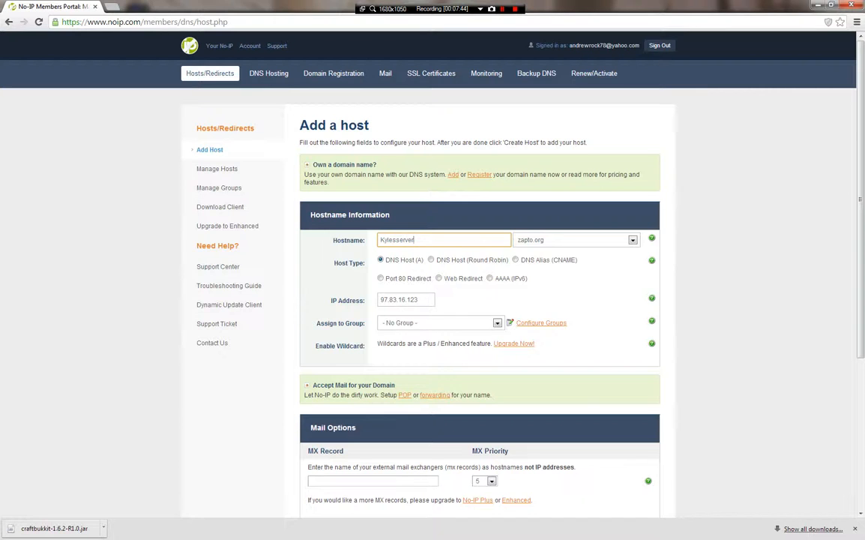
left_click(547, 246)
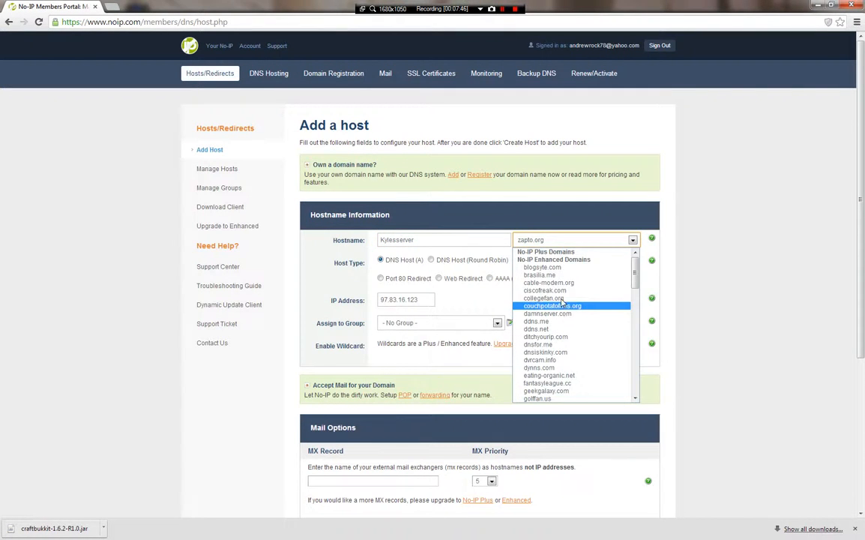
left_click(559, 267)
left_click(523, 241)
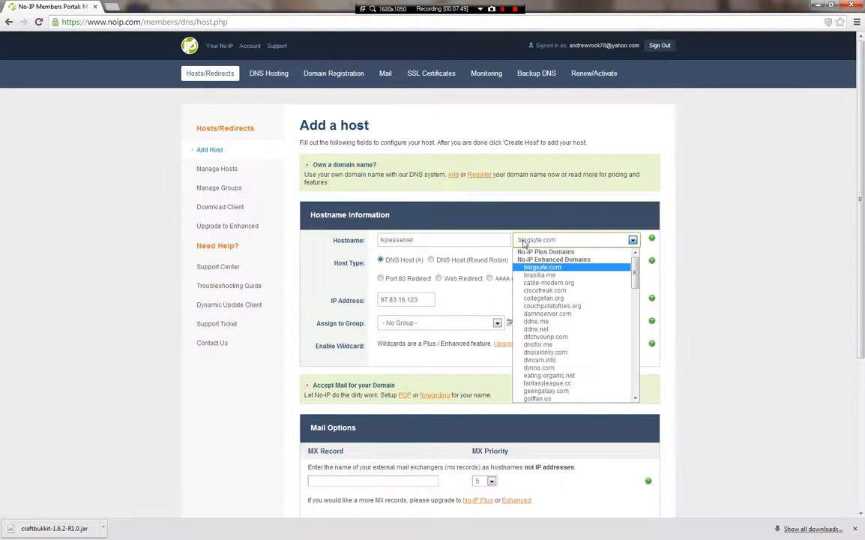
left_click(543, 241)
left_click(405, 323)
mouse_move(246, 537)
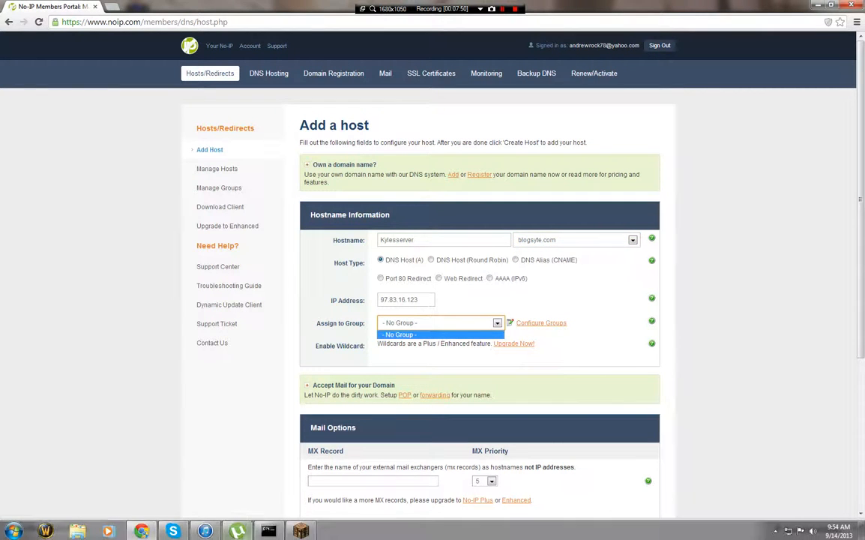
left_click(289, 532)
- Leave the game server and open Direct Connect from the Multiplayer list
key("Escape")
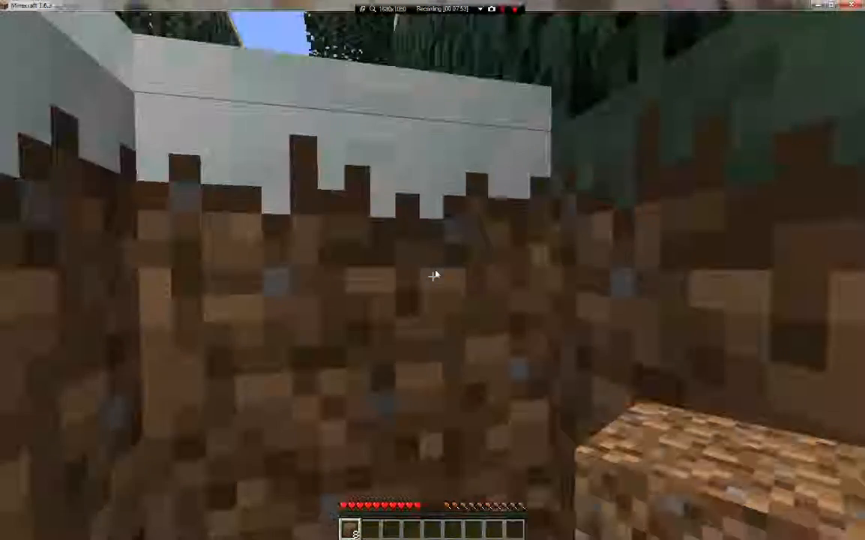
key("Escape")
left_click(469, 258)
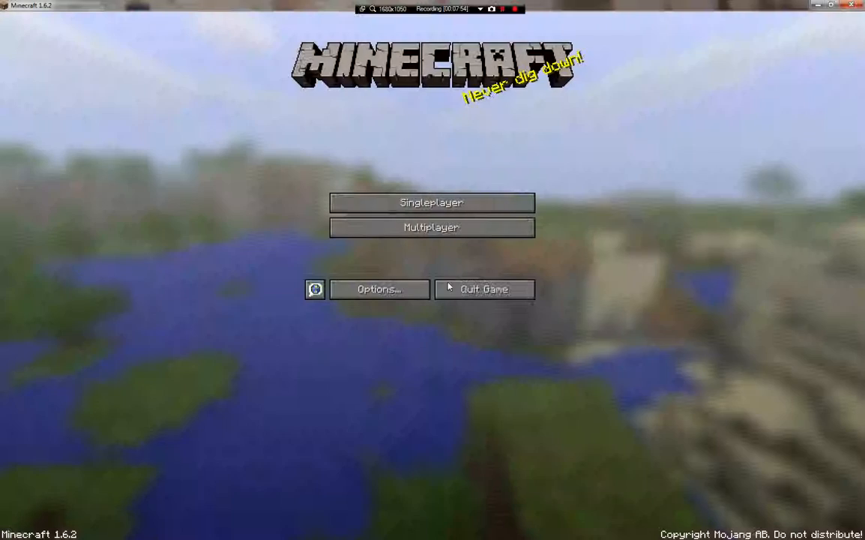
left_click(452, 227)
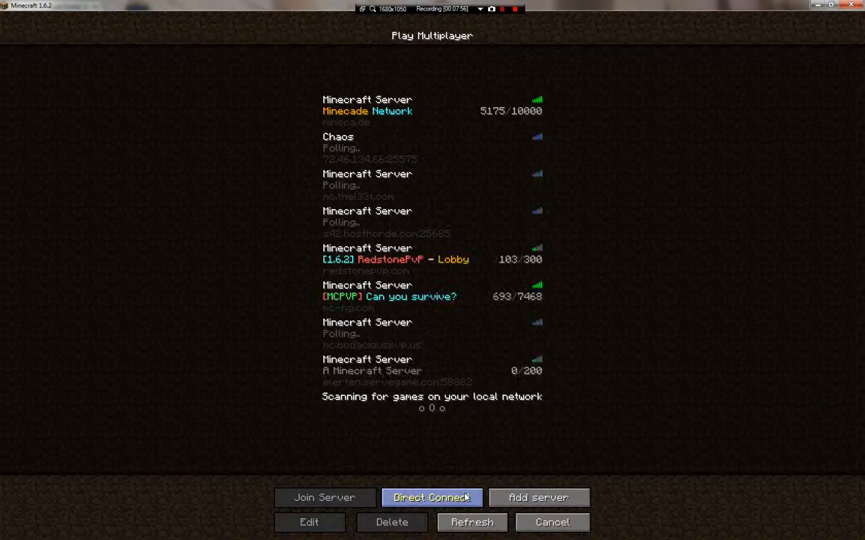
left_click(430, 496)
- Change the server address port to 48281, then clear the address and cancel back to the menu
key("BackSpace")
key("BackSpace")
key("BackSpace")
key("BackSpace")
key("BackSpace")
key("BackSpace")
key("BackSpace")
key("BackSpace")
key("BackSpace")
key("BackSpace")
key("BackSpace")
key("BackSpace")
key("BackSpace")
key("BackSpace")
key("BackSpace")
key("BackSpace")
key("BackSpace")
key("BackSpace")
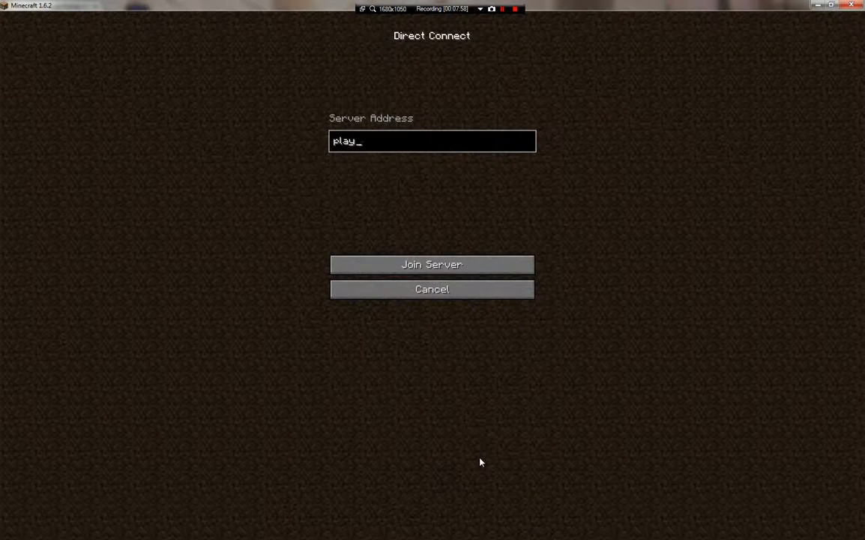
type("kylesserver.bloghost.com:25565")
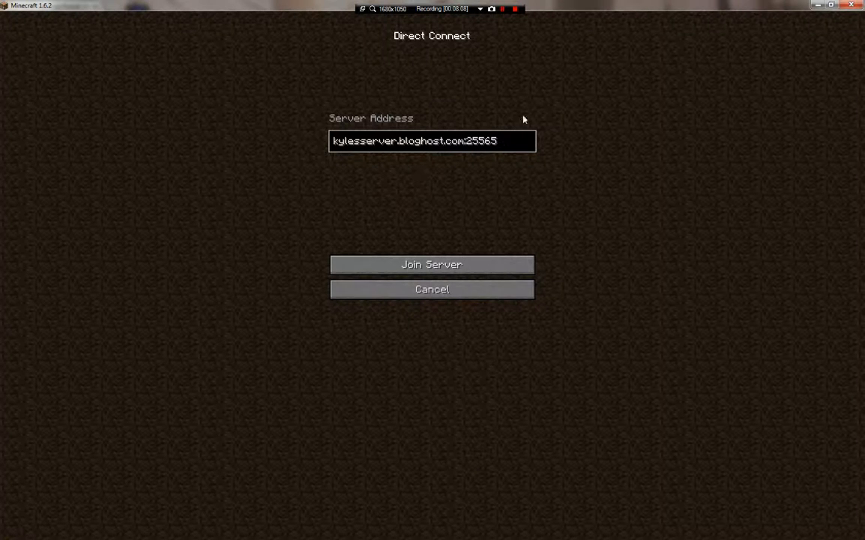
key("BackSpace")
key("BackSpace")
key("BackSpace")
key("BackSpace")
key("BackSpace")
type("48281")
key("BackSpace")
key("BackSpace")
key("BackSpace")
key("BackSpace")
key("BackSpace")
key("BackSpace")
key("BackSpace")
key("BackSpace")
key("BackSpace")
key("BackSpace")
key("BackSpace")
key("BackSpace")
key("BackSpace")
key("BackSpace")
key("BackSpace")
key("BackSpace")
key("BackSpace")
key("BackSpace")
key("BackSpace")
key("BackSpace")
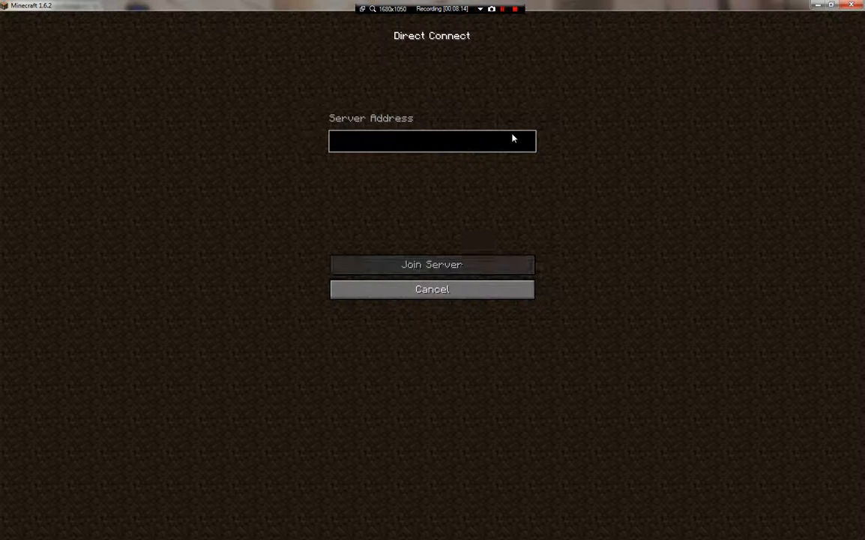
left_click(520, 292)
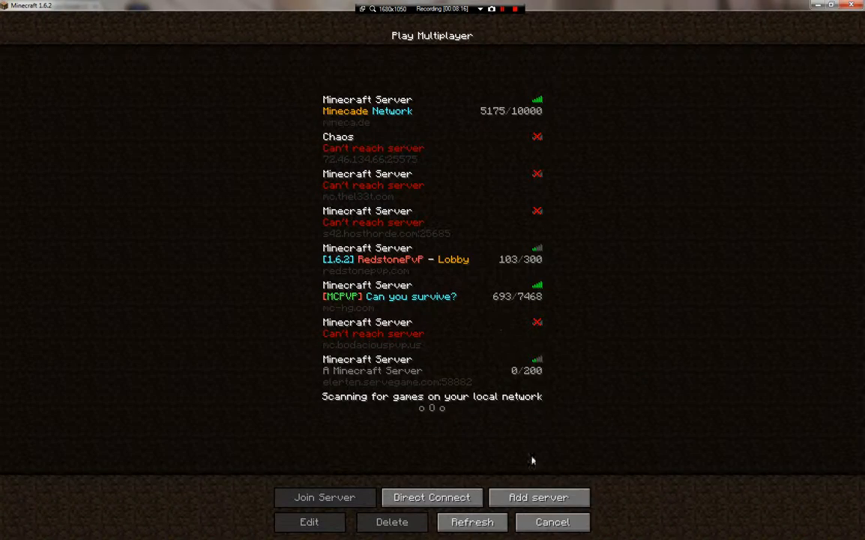
left_click(578, 520)
- Quit Minecraft and add a new No-IP host on the servequake.com domain
left_click(469, 292)
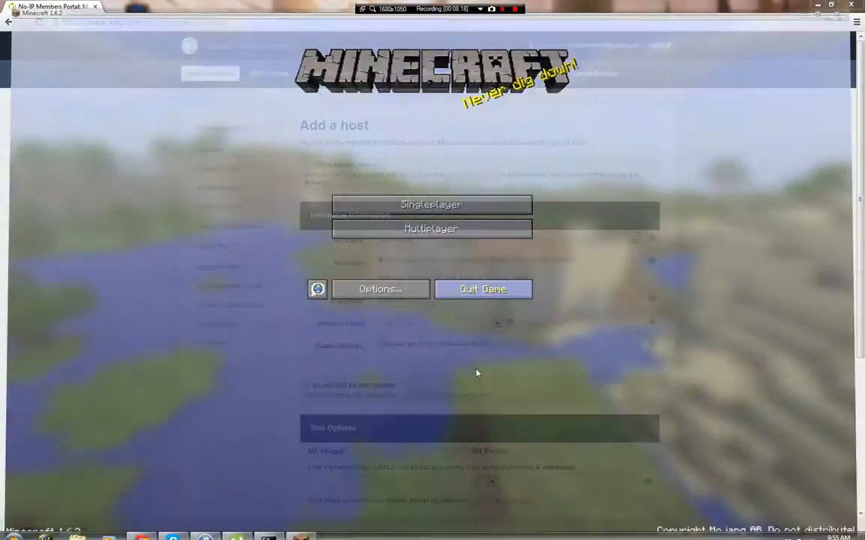
scroll(724, 419, "down", 5)
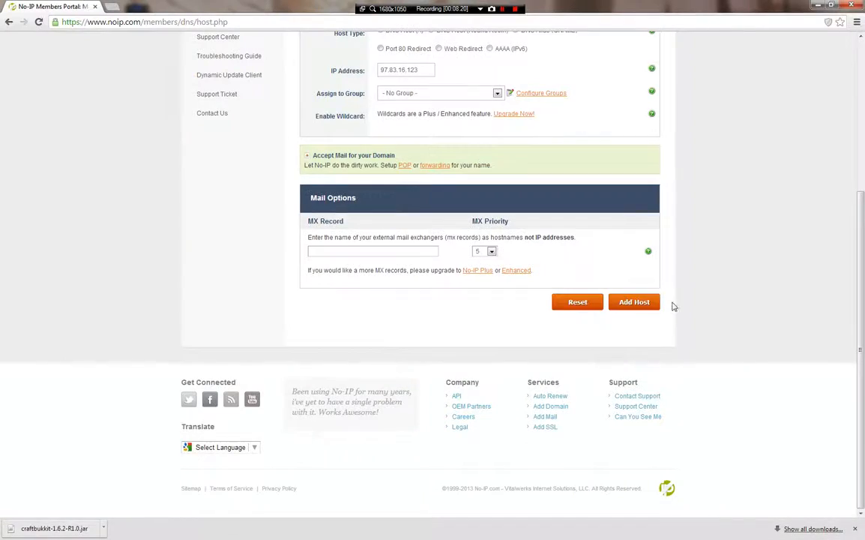
left_click(637, 304)
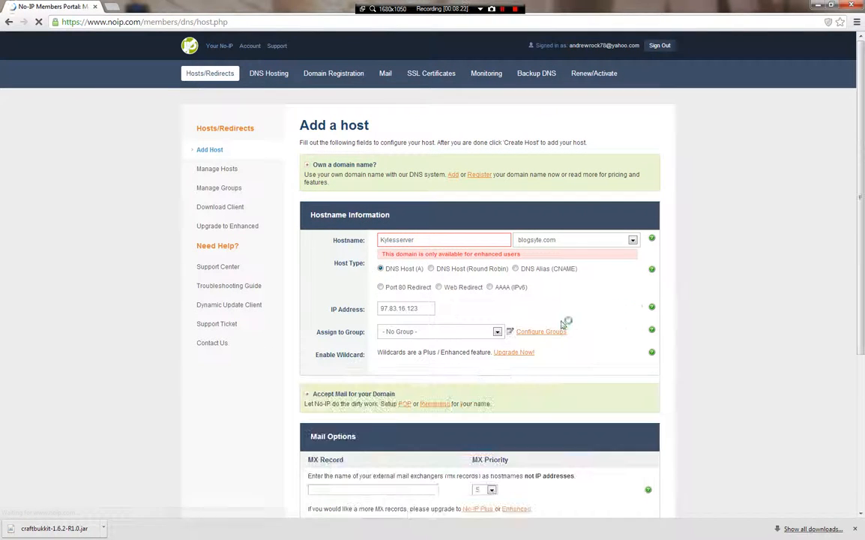
left_click(595, 240)
scroll(567, 325, "down", 10)
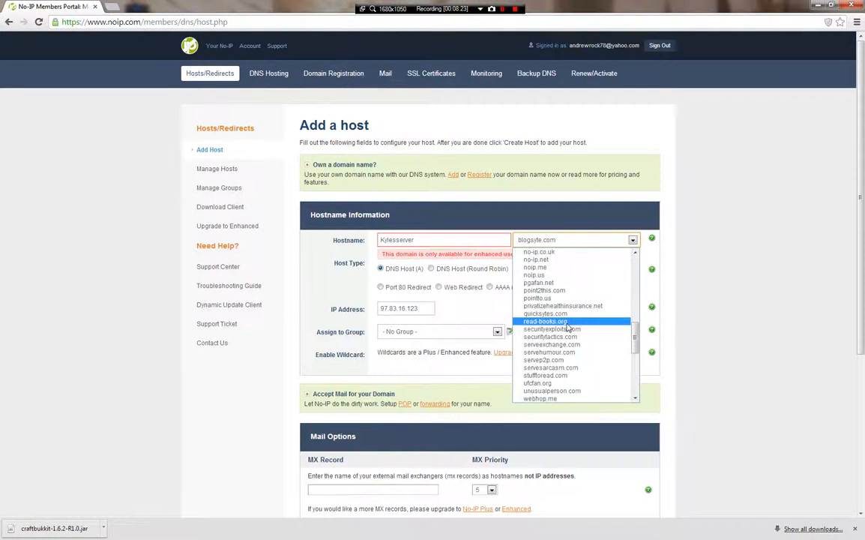
left_click(561, 385)
scroll(691, 474, "down", 5)
left_click(632, 302)
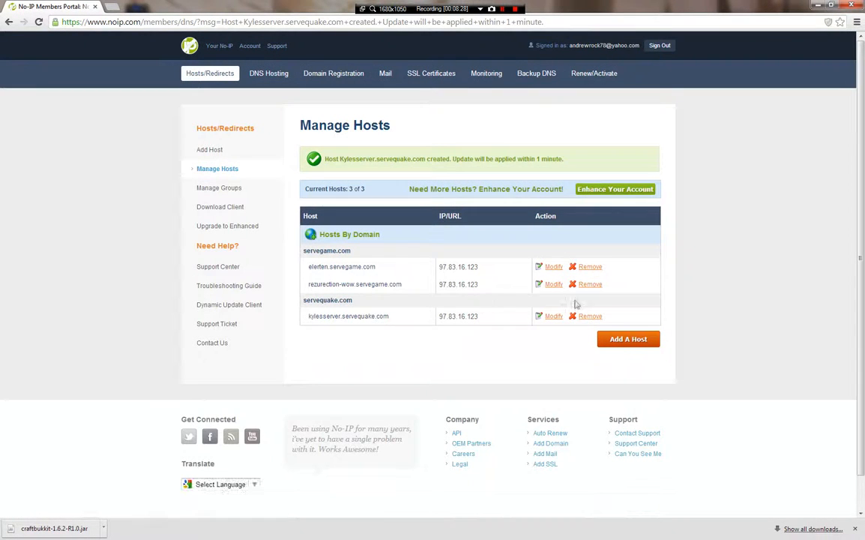
- Remove the kylesserver.servequake.com and rezurection-wow.servegame.com hosts, then close the No-IP tab
left_click_drag(309, 318, 485, 347)
left_click(343, 340)
left_click(589, 316)
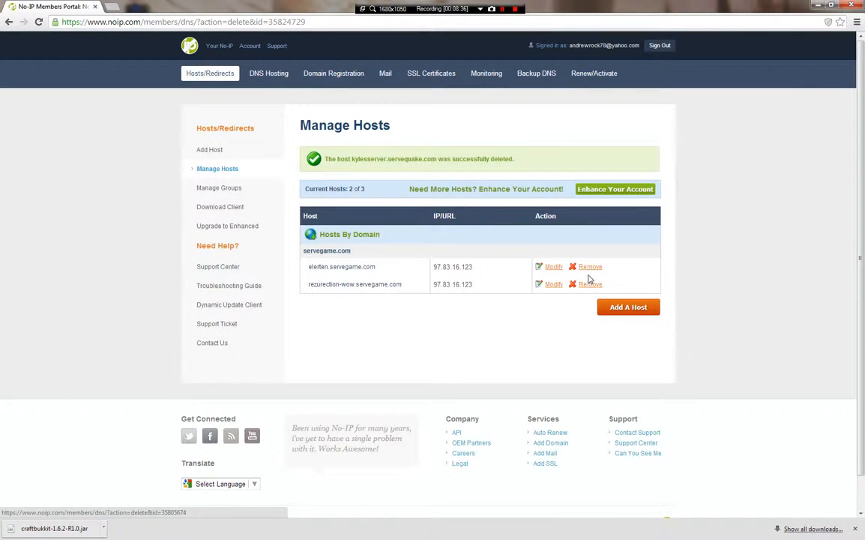
left_click(591, 285)
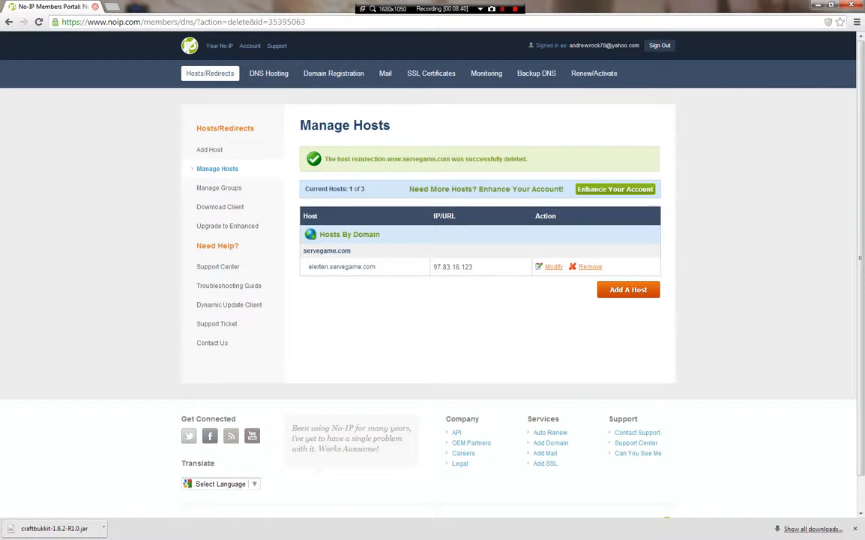
left_click(95, 7)
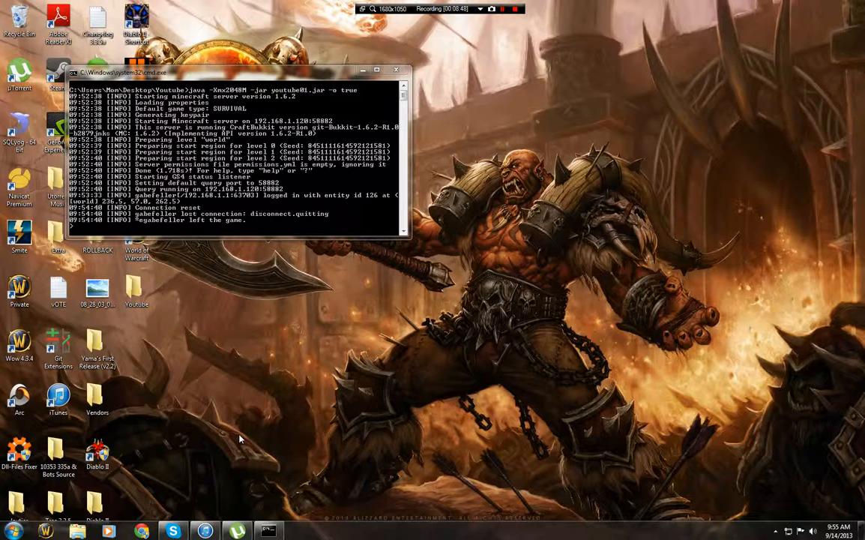
- Minimize the server console and launch Chrome on its Yahoo search start page
left_click(363, 70)
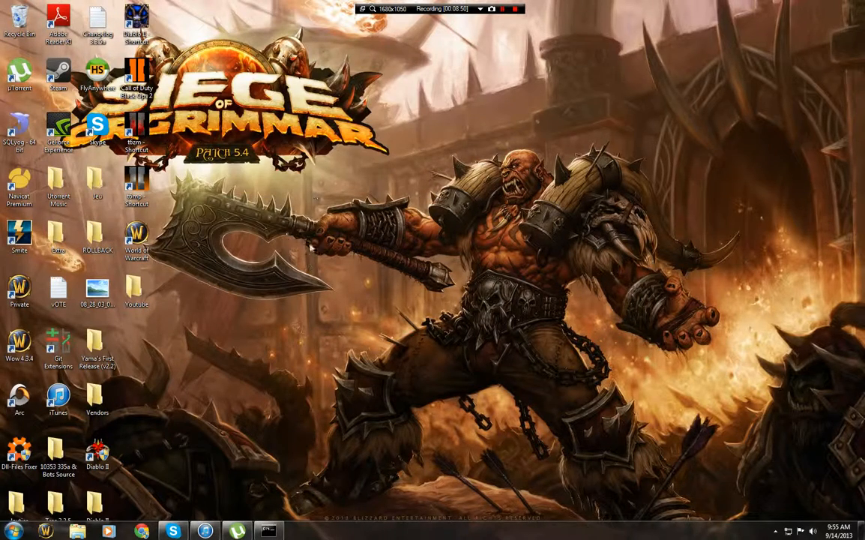
left_click(133, 535)
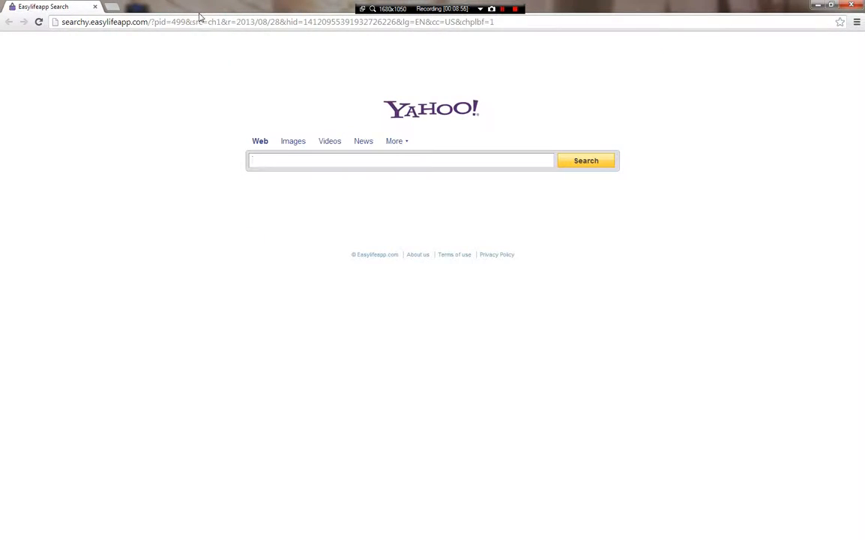
left_click(204, 21)
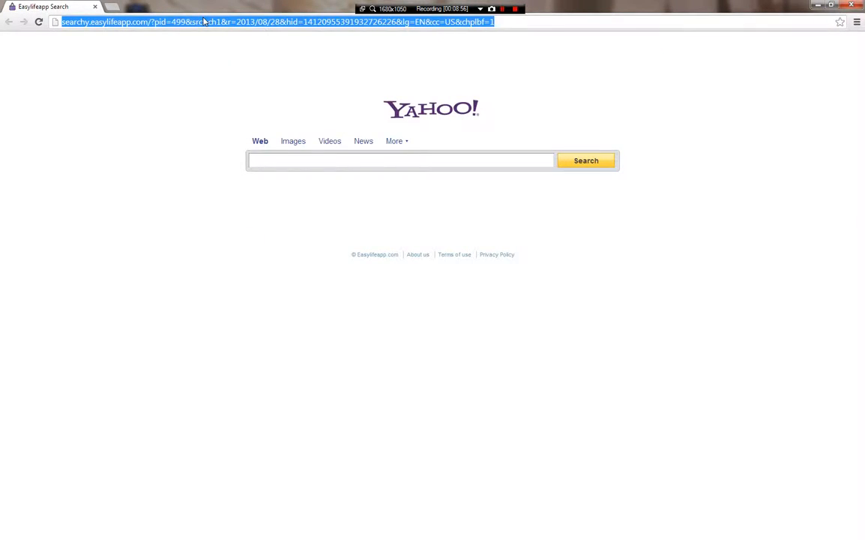
- Go to the Bukkit site, search for Essentials and open its plugin page
type("bukkit")
key("Return")
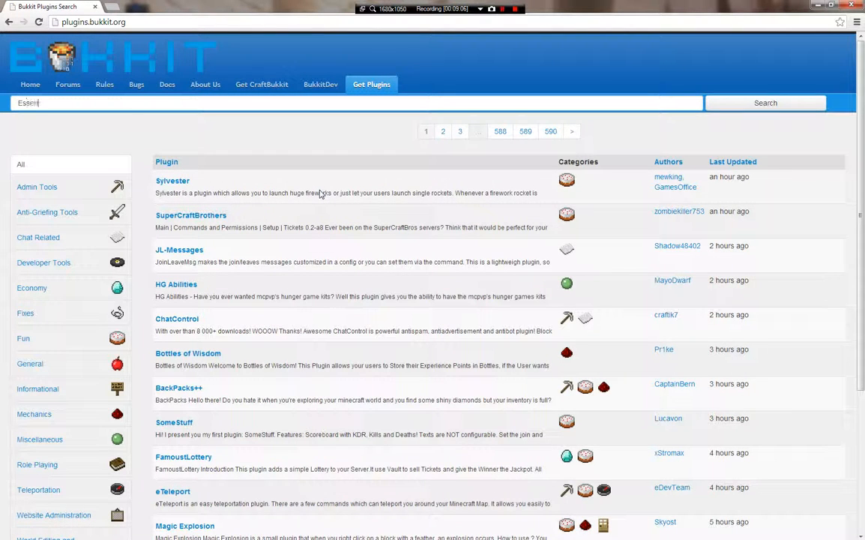
type("ls")
key("Return")
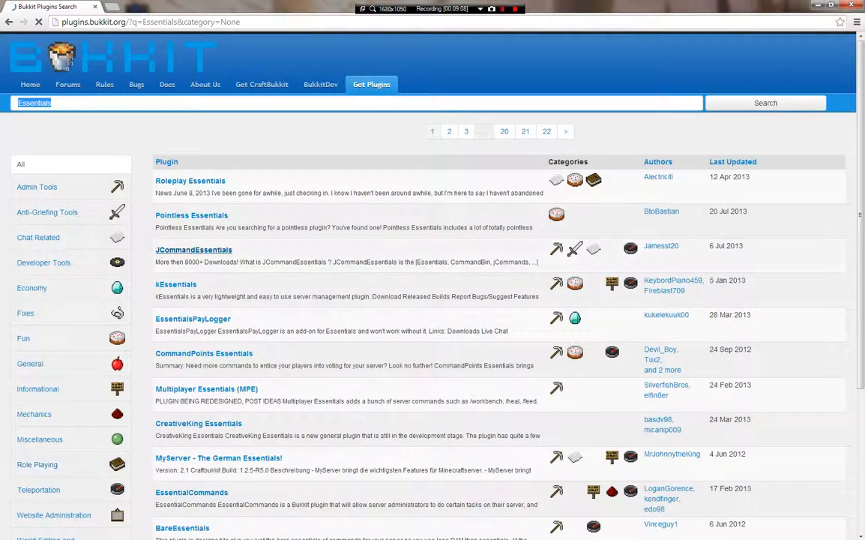
scroll(213, 404, "down", 3)
left_click(174, 356)
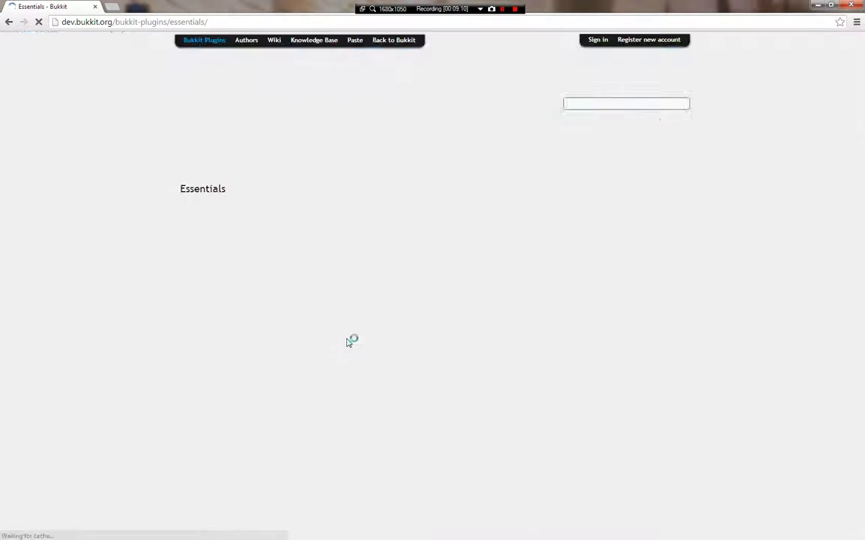
- Download the Essentials-2.11.1 zip and open the downloaded file
scroll(374, 308, "down", 4)
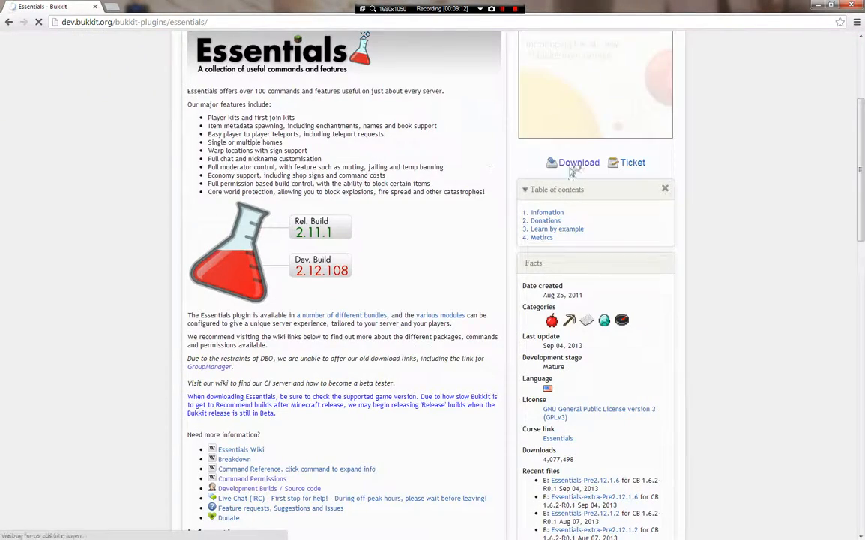
left_click(311, 227)
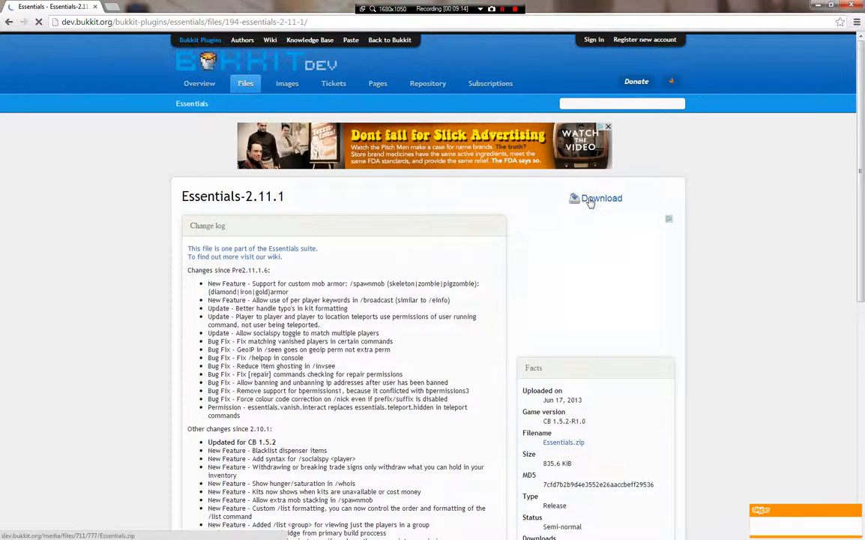
left_click(600, 199)
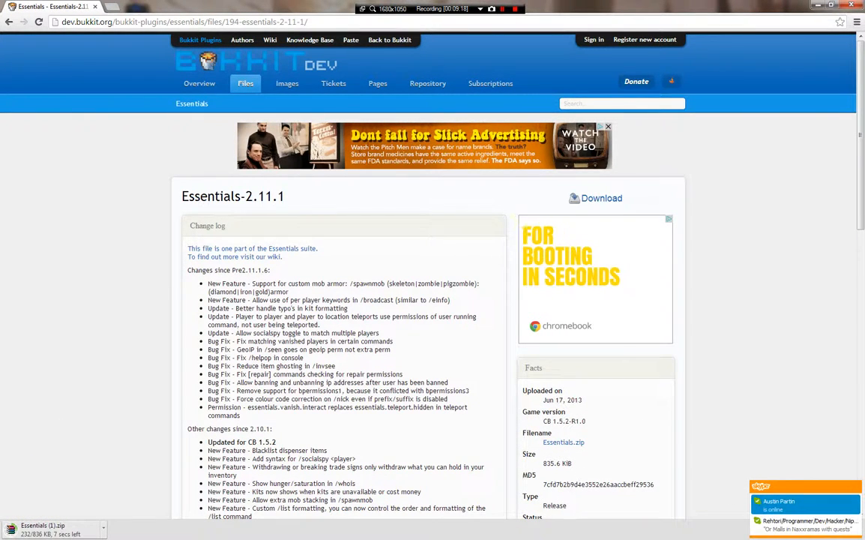
left_click(63, 525)
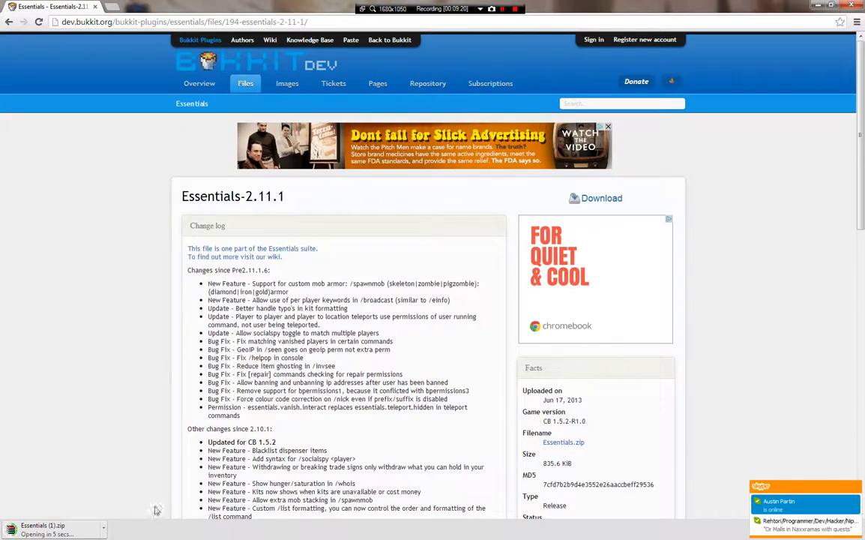
key("alt+Tab")
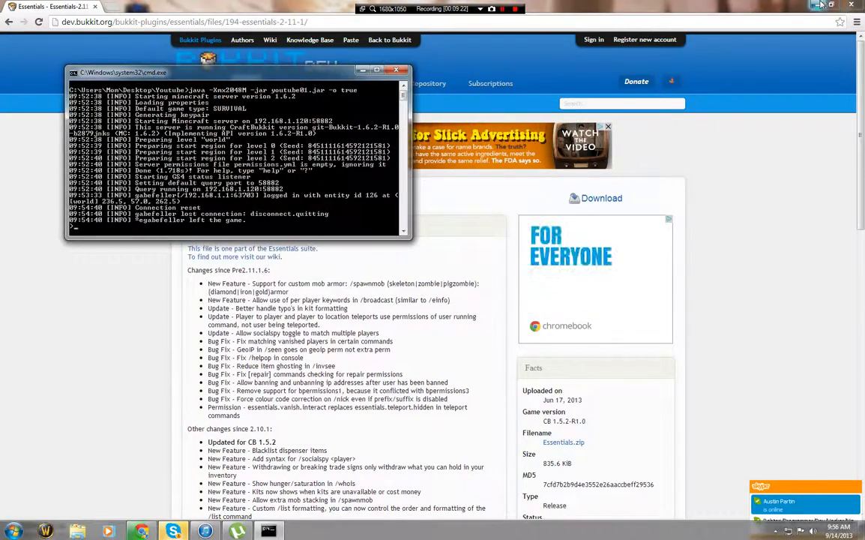
- Minimize the browser and console, then open the Youtube server's plugins folder
left_click(817, 5)
left_click(364, 70)
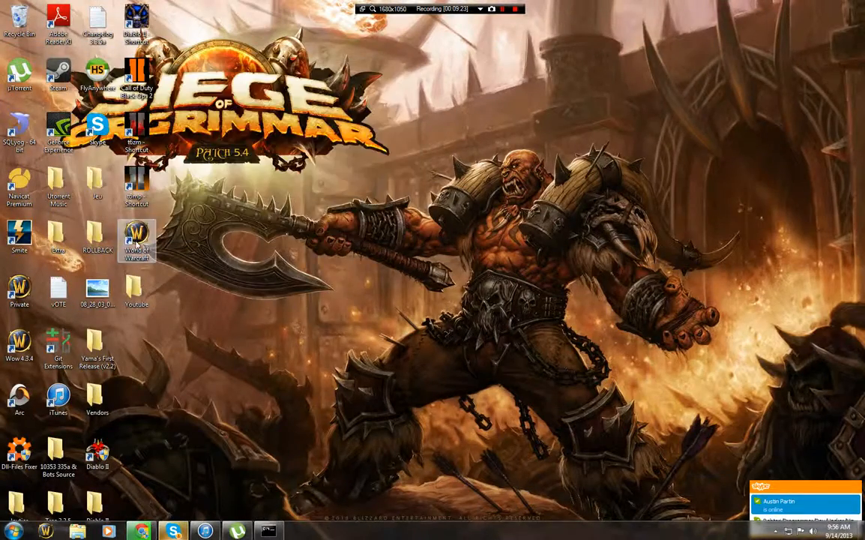
double_click(135, 289)
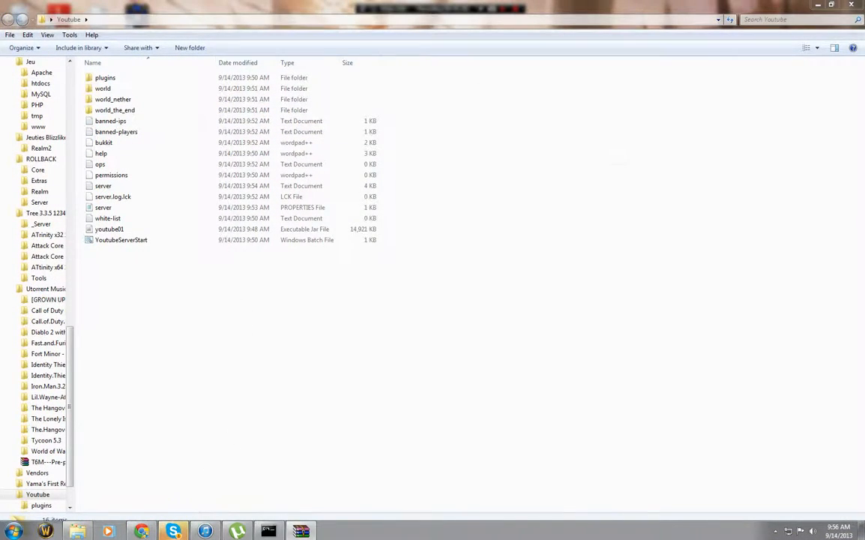
left_click(449, 335)
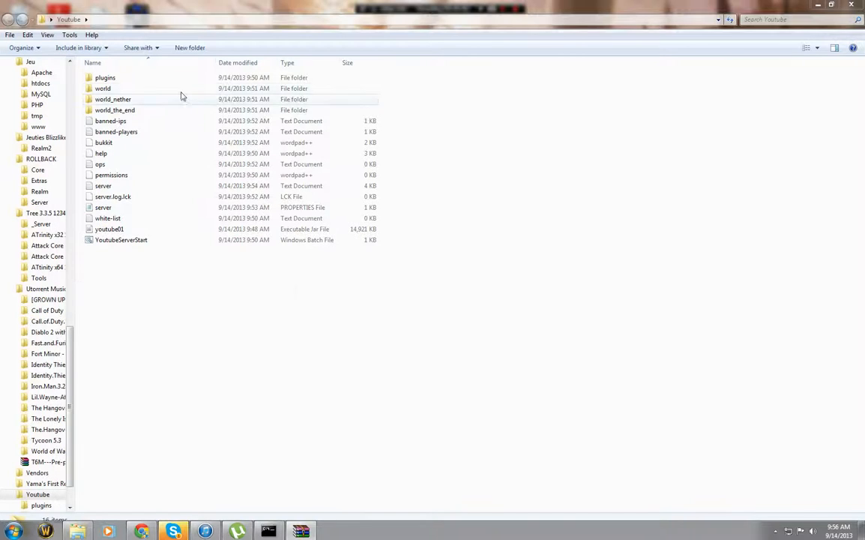
double_click(139, 78)
- Drag the five Essentials jars from the archive into plugins, then close both windows
left_click(301, 530)
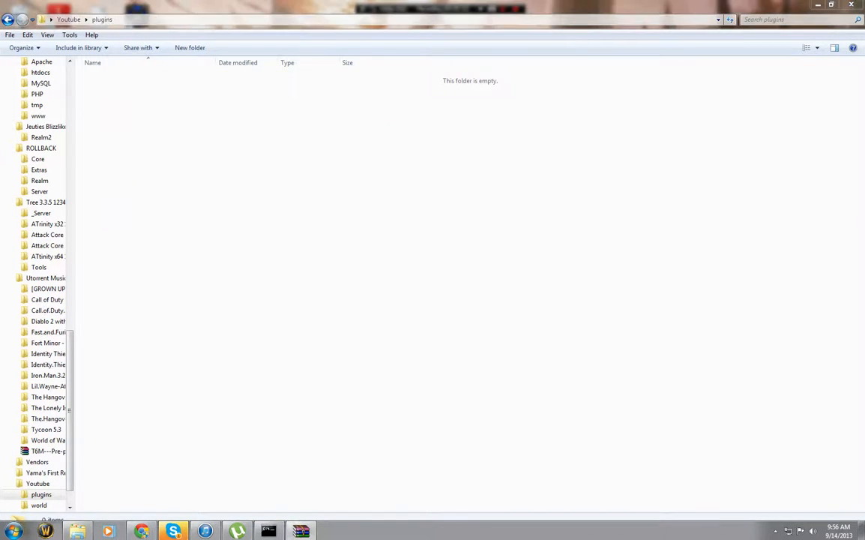
left_click_drag(599, 180, 244, 234)
left_click_drag(206, 375, 358, 149)
left_click(858, 6)
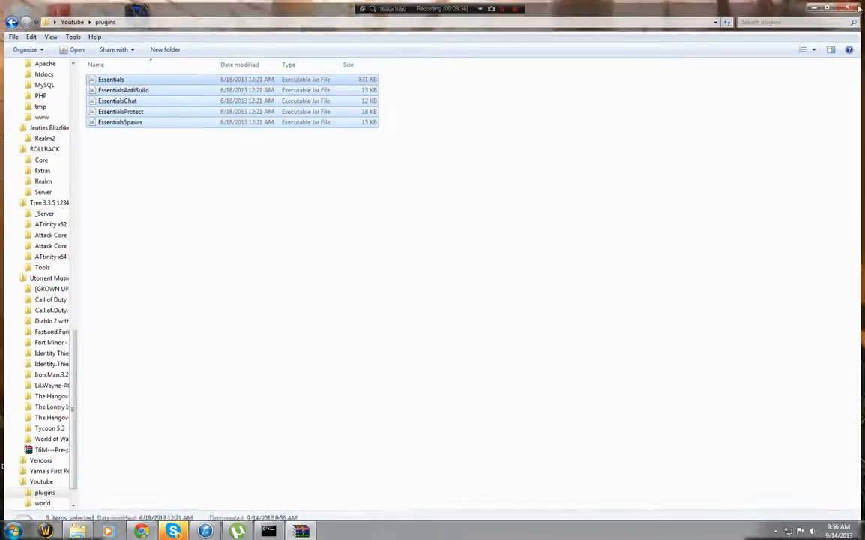
left_click(733, 230)
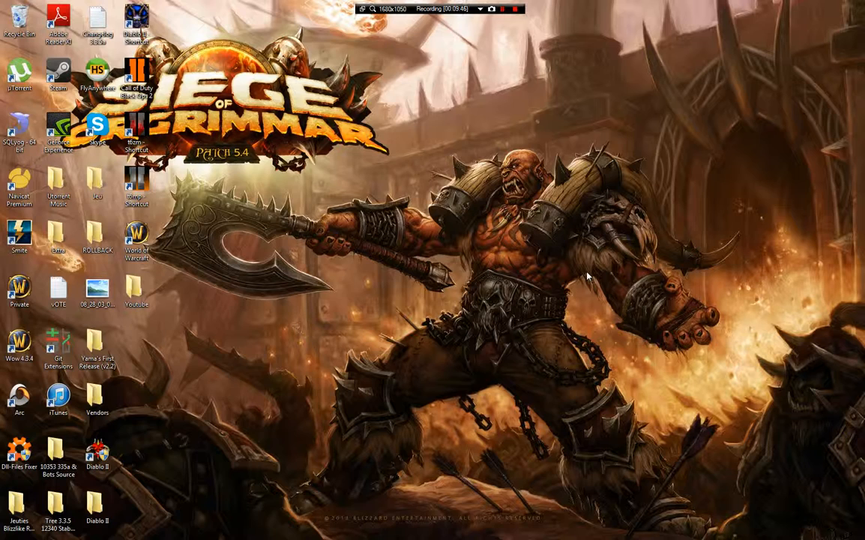
- Run 'reload' in the server console, check Essentials v2.11.1 loaded, then minimize the console
mouse_move(242, 536)
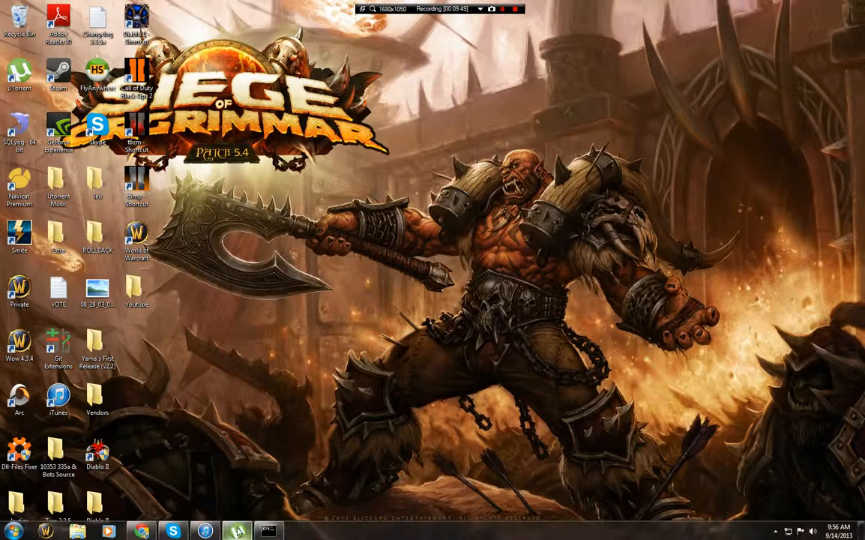
left_click(267, 530)
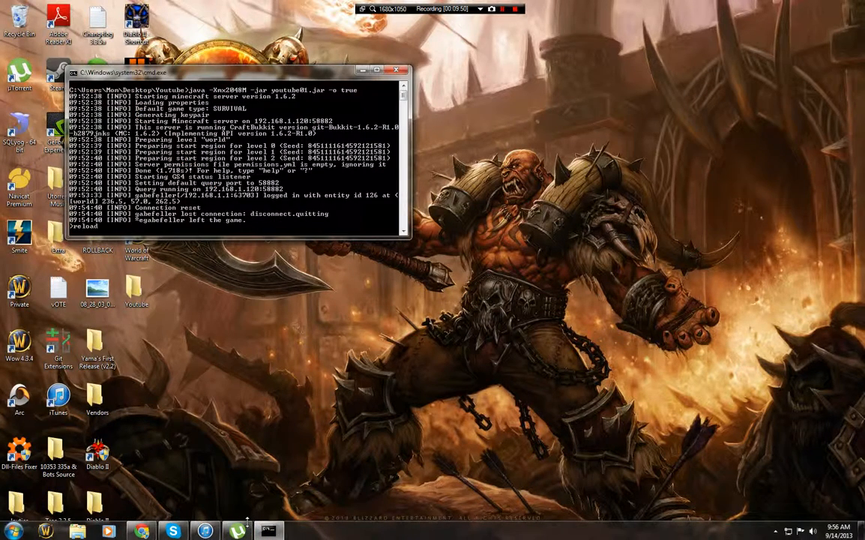
type("reload")
key("Return")
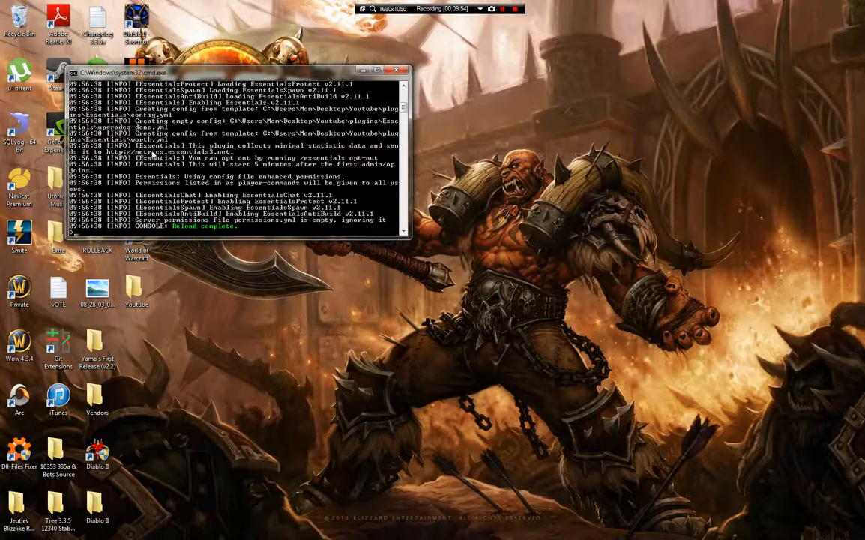
scroll(260, 184, "up", 2)
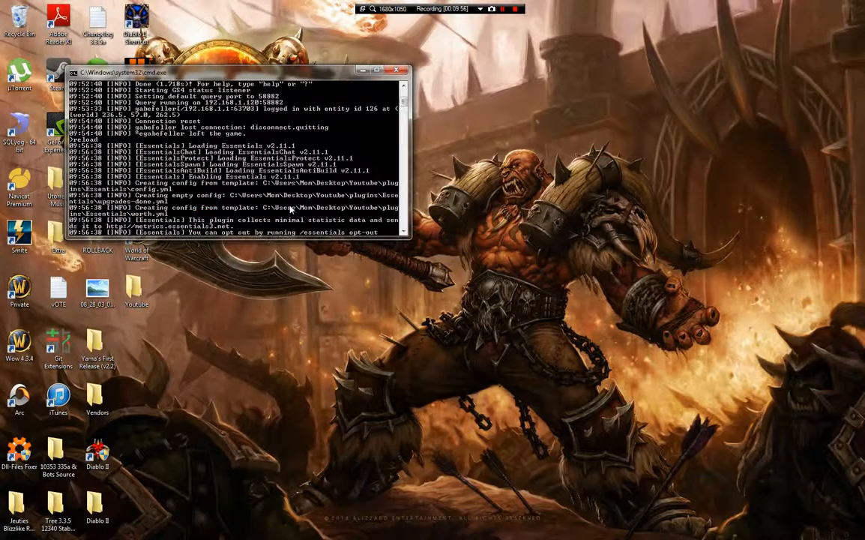
scroll(260, 184, "down", 5)
scroll(289, 209, "up", 3)
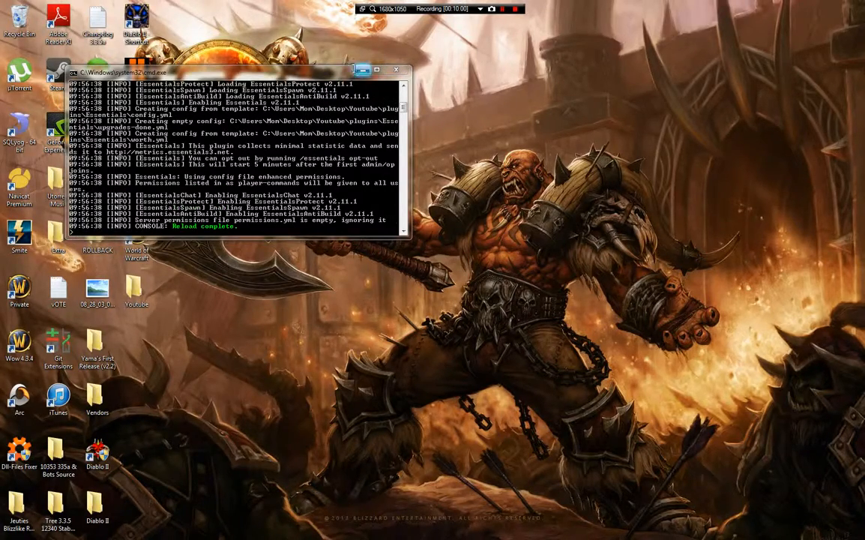
left_click(363, 71)
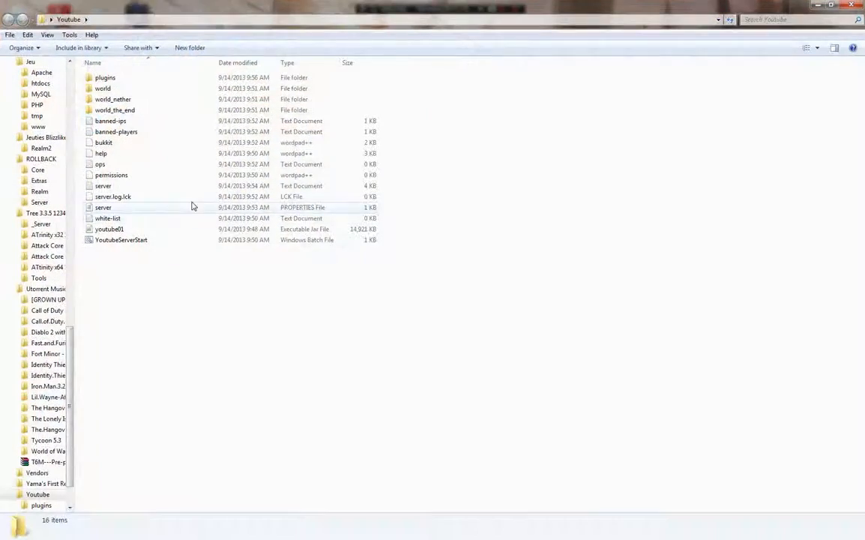
- Type two player names into the white-list file, erase them, and save it empty
left_click(174, 219)
double_click(175, 220)
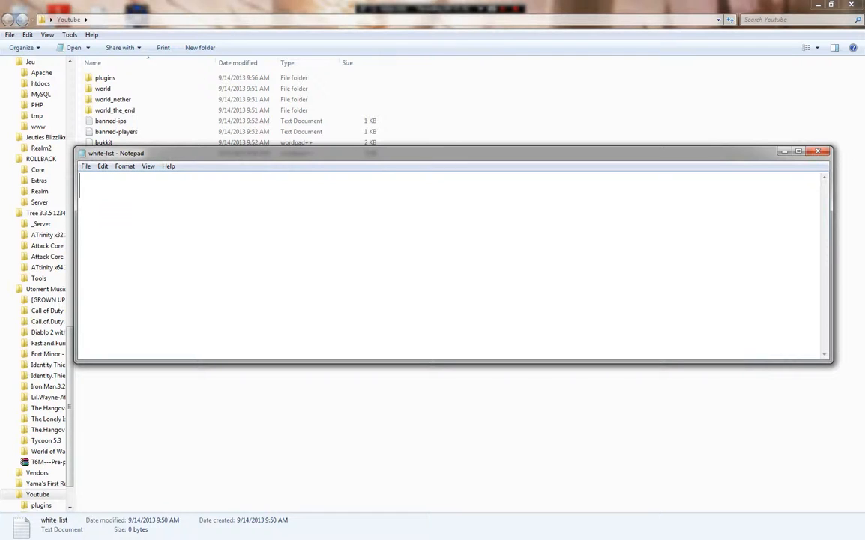
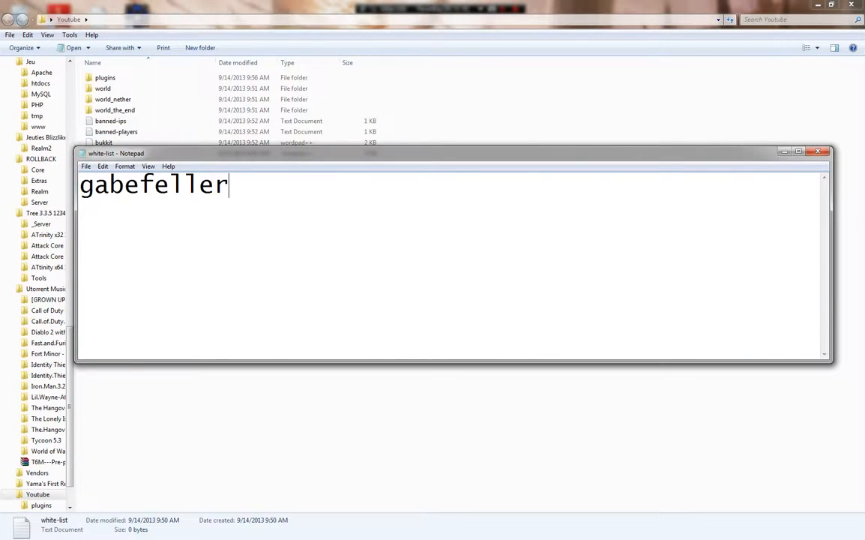
key("Return")
type("kyle0210")
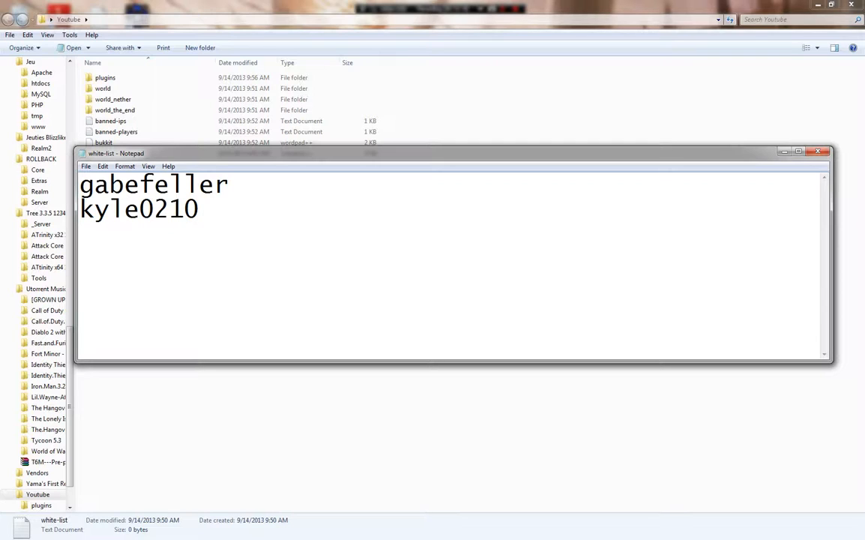
key("BackSpace")
key("BackSpace")
key("BackSpace")
key("BackSpace")
key("BackSpace")
key("BackSpace")
key("BackSpace")
key("BackSpace")
key("BackSpace")
key("BackSpace")
key("BackSpace")
key("BackSpace")
key("BackSpace")
key("BackSpace")
key("BackSpace")
key("BackSpace")
key("BackSpace")
key("BackSpace")
key("BackSpace")
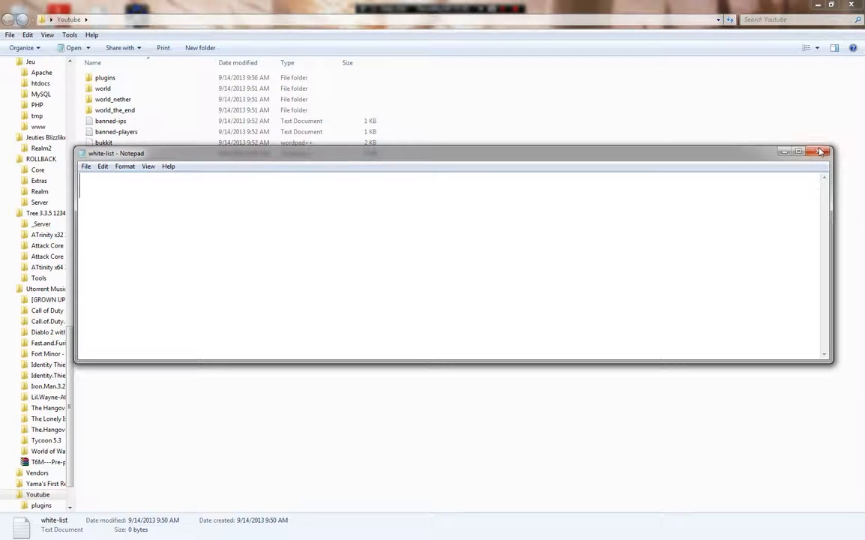
key("alt+F4")
left_click(411, 282)
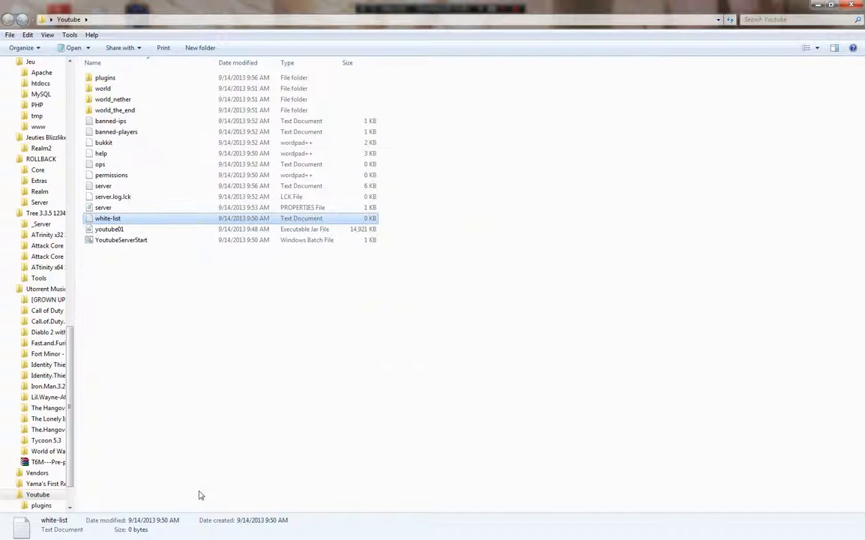
- Turn on white-listing with 'whitelist on' and add a player to the whitelist
left_click(267, 531)
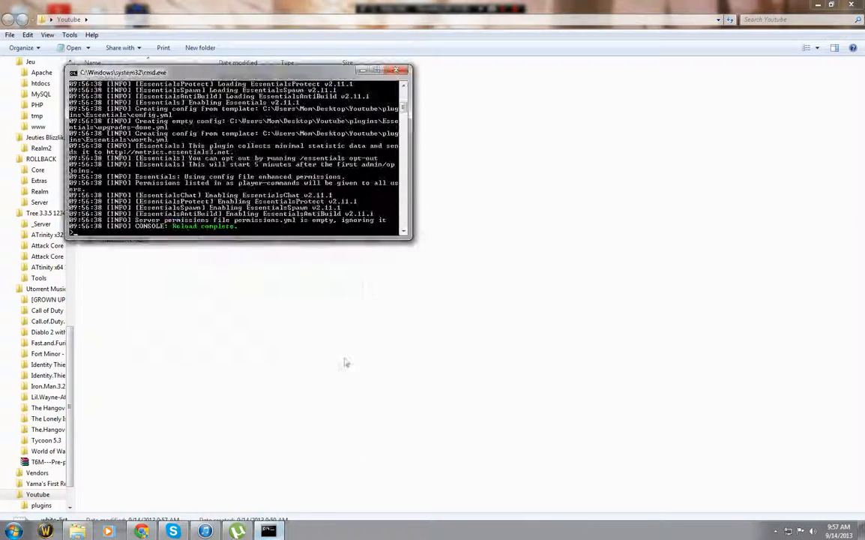
type("whitelist")
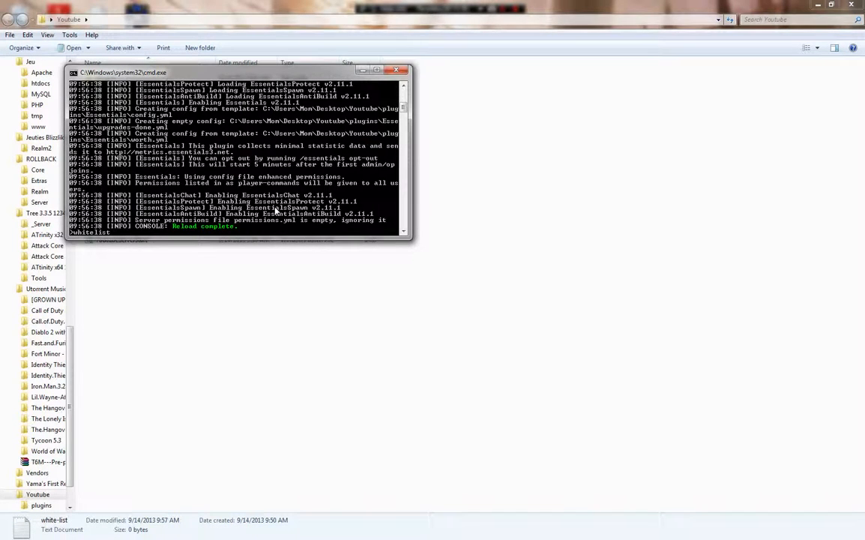
type(" lol")
key("Return")
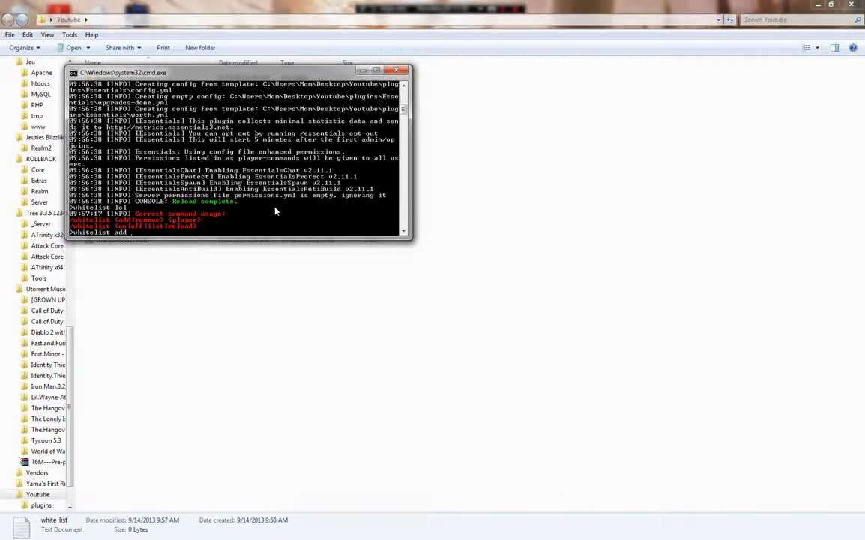
type("whitelist on")
key("Return")
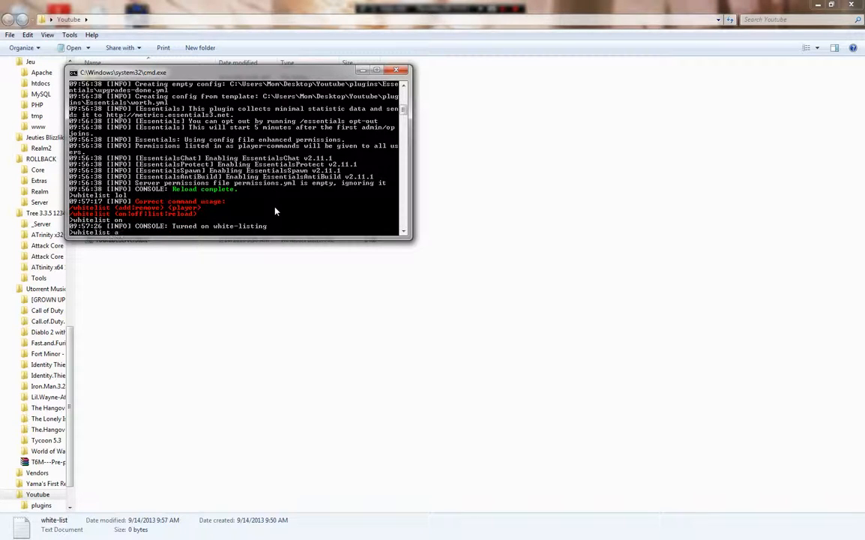
key("Return")
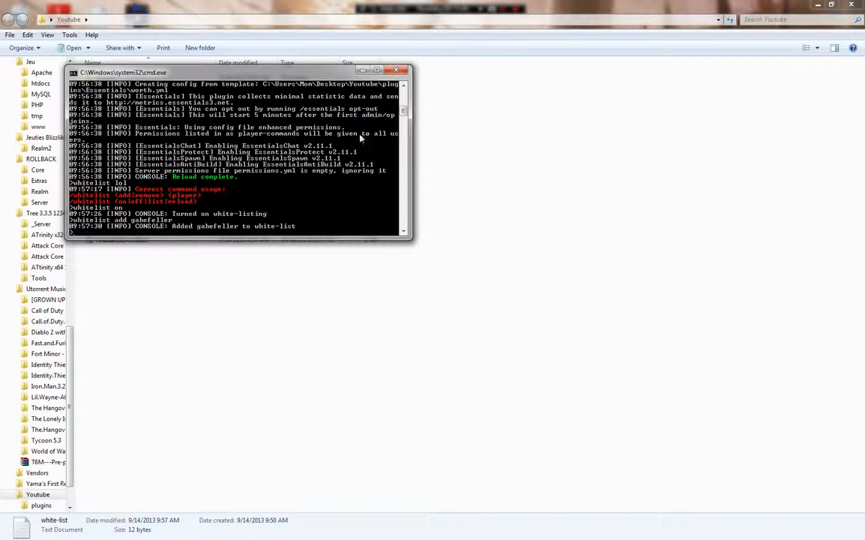
- Stop the server, close its console, and close the Youtube folder window
type("stop")
key("Return")
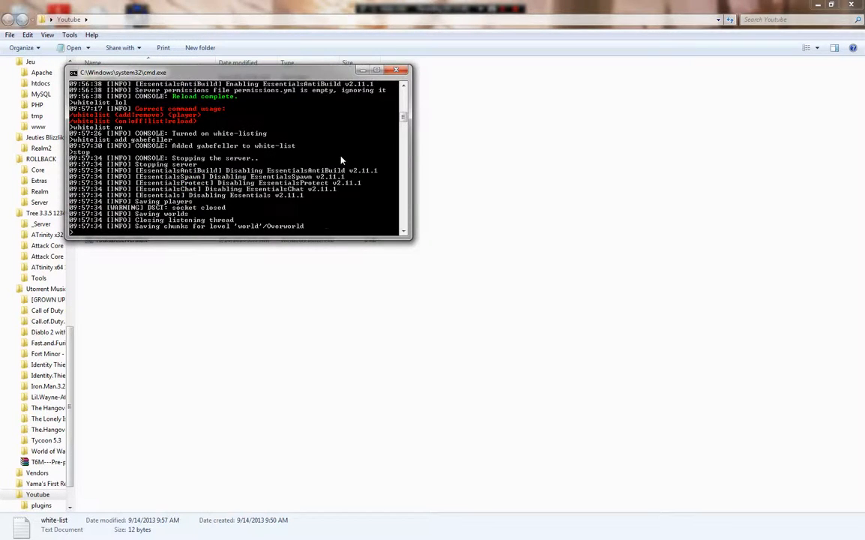
key("Return")
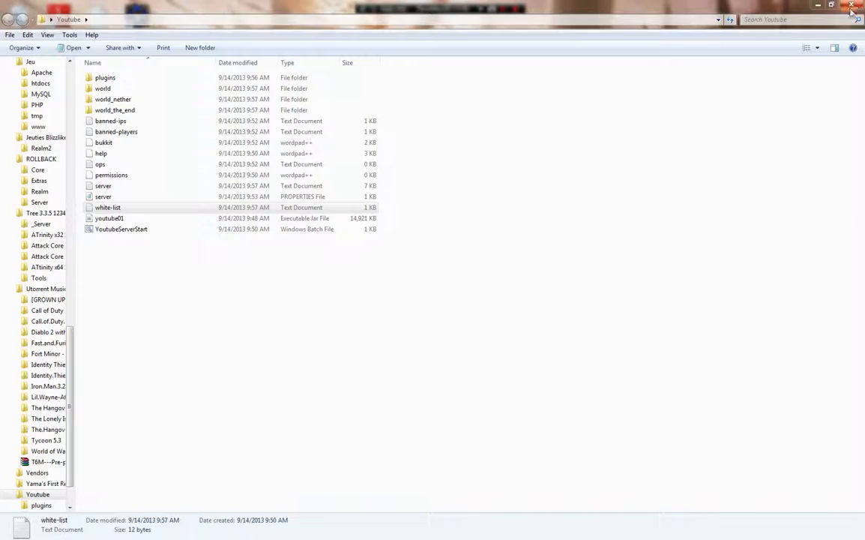
left_click(853, 5)
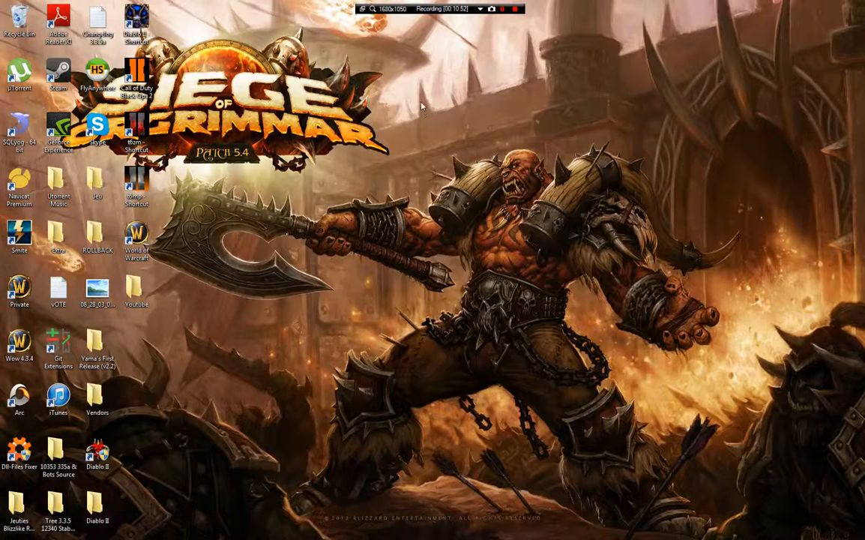
- Open the Server(64Bit) folder inside Extra on the desktop
left_click(13, 531)
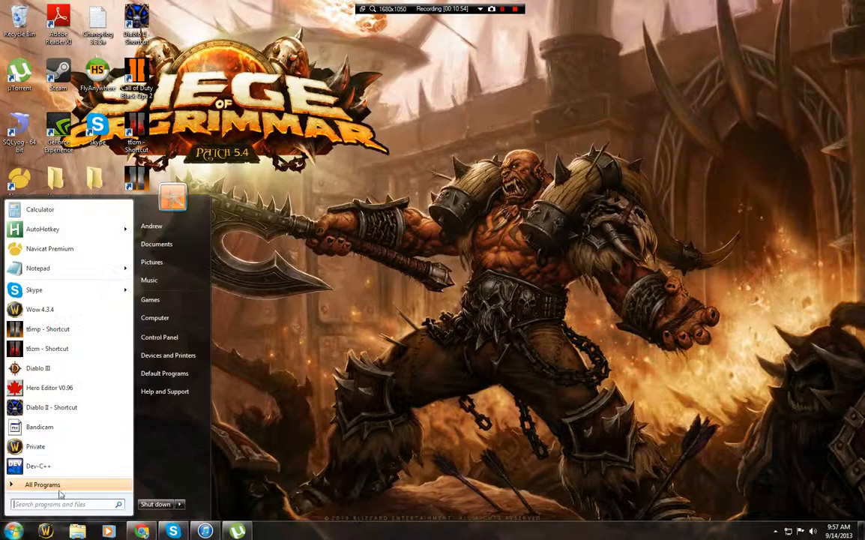
left_click(298, 300)
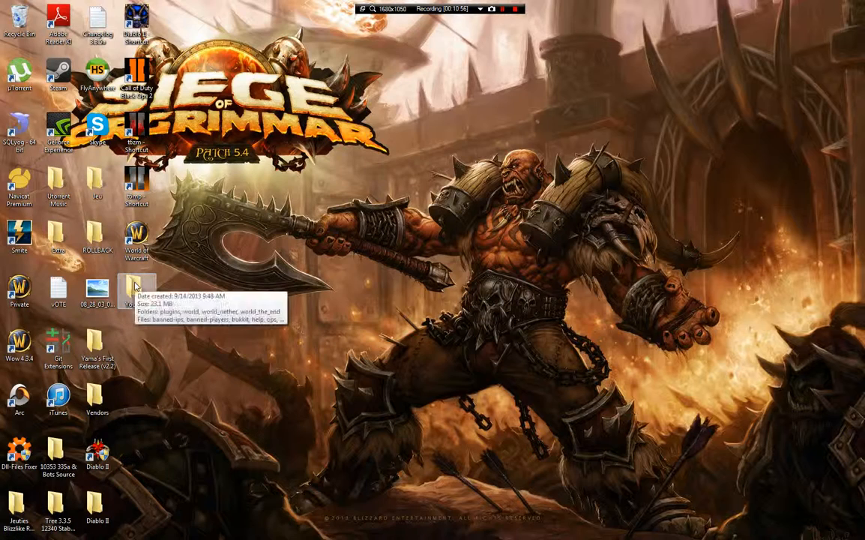
double_click(54, 248)
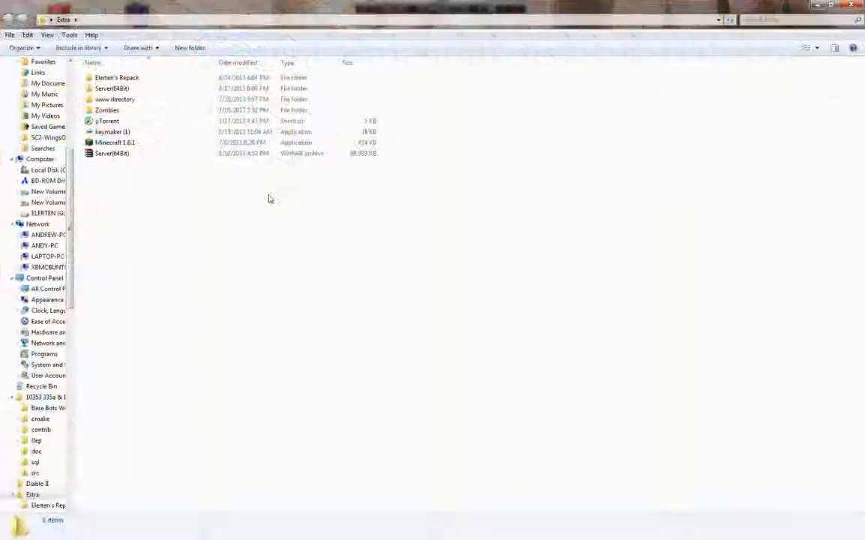
double_click(125, 90)
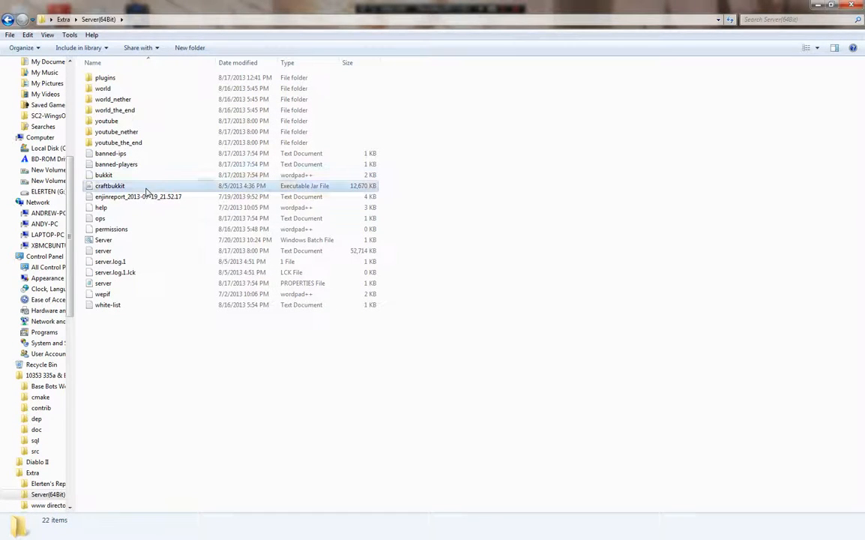
- Delete the craftbukkit jar from Server(64Bit), confirming the deletion
right_click(147, 188)
left_click(397, 461)
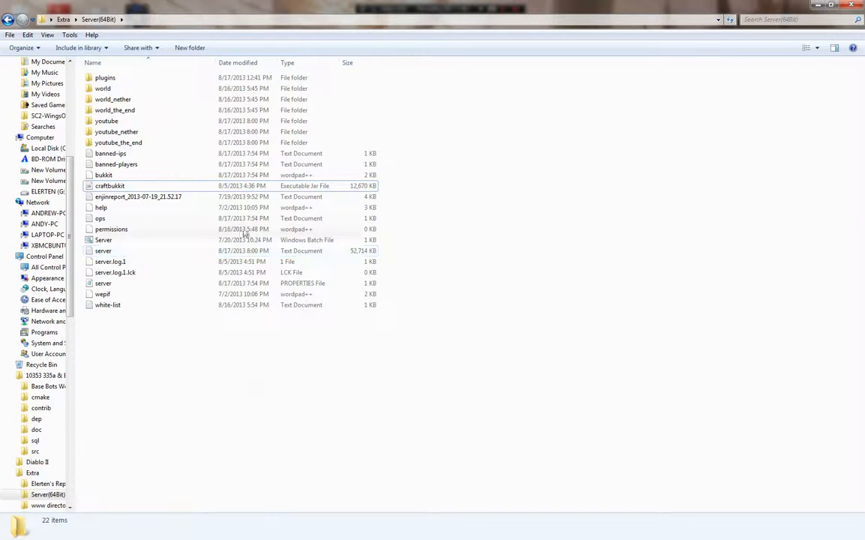
left_click(180, 187)
key("Delete")
key("Return")
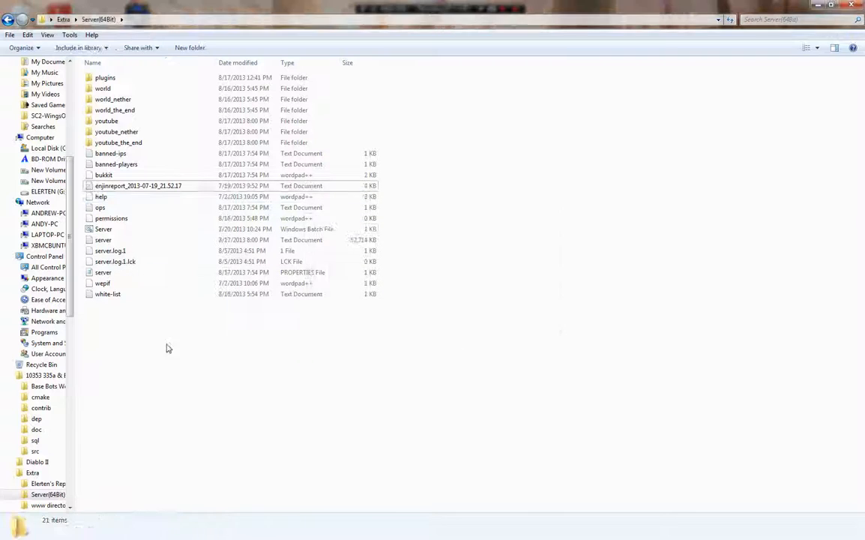
right_click(127, 233)
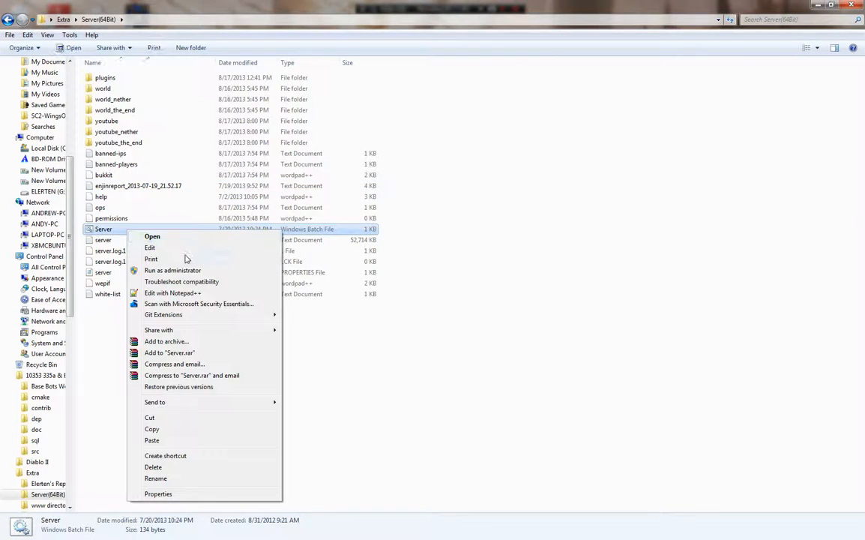
- Edit the Server batch file in Notepad, select all its java command text, and restore the folder window
left_click(154, 247)
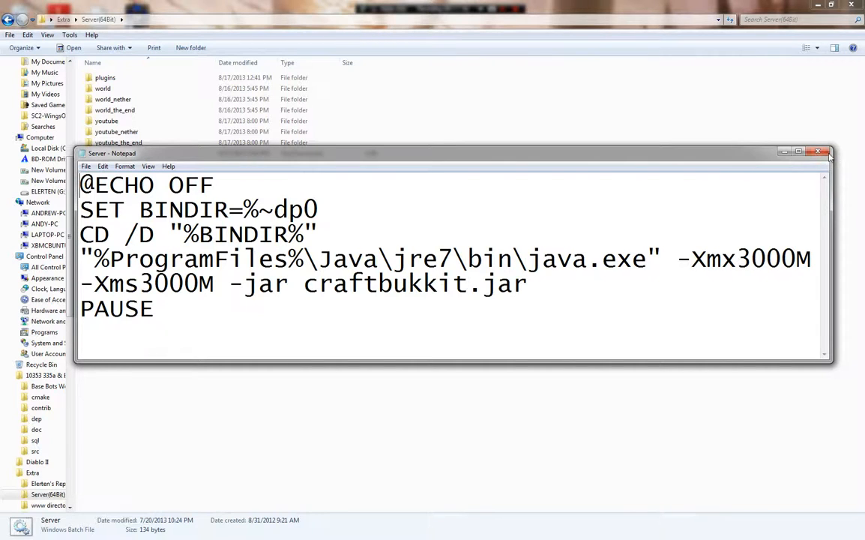
left_click_drag(124, 259, 154, 309)
key("ctrl+a")
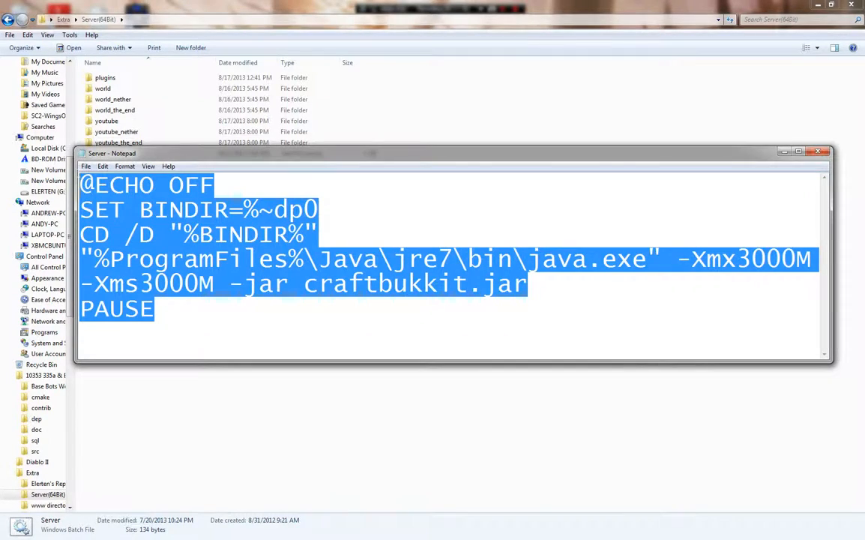
key("alt+F4")
double_click(450, 8)
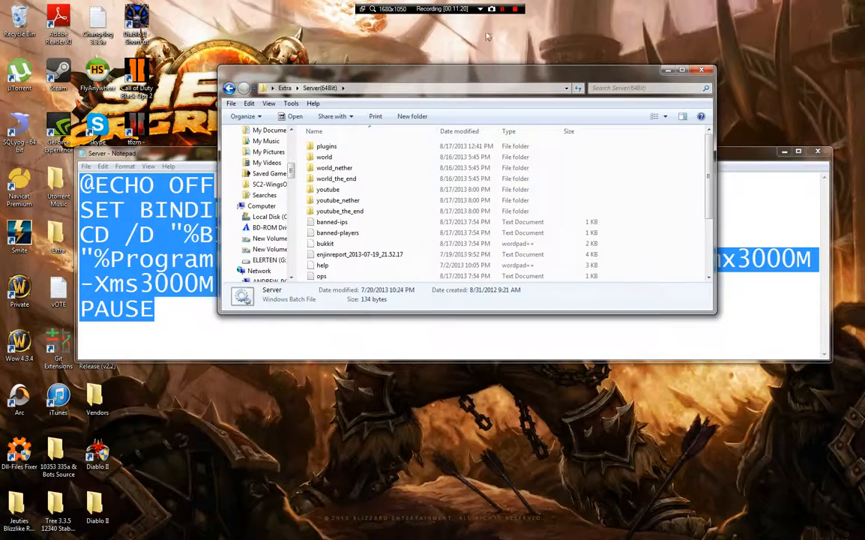